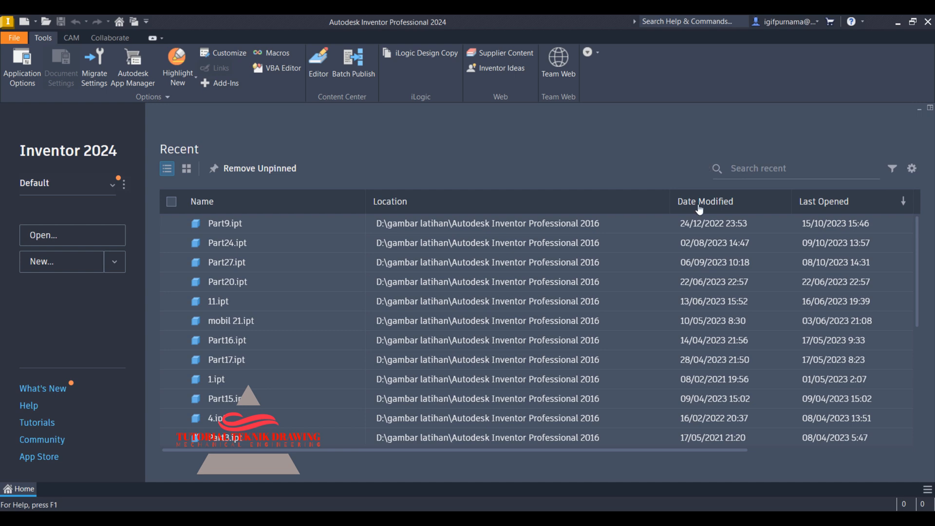
Check the reference drawing and create a new part from the Metric Standard (mm).ipt template
key(alt+Tab)
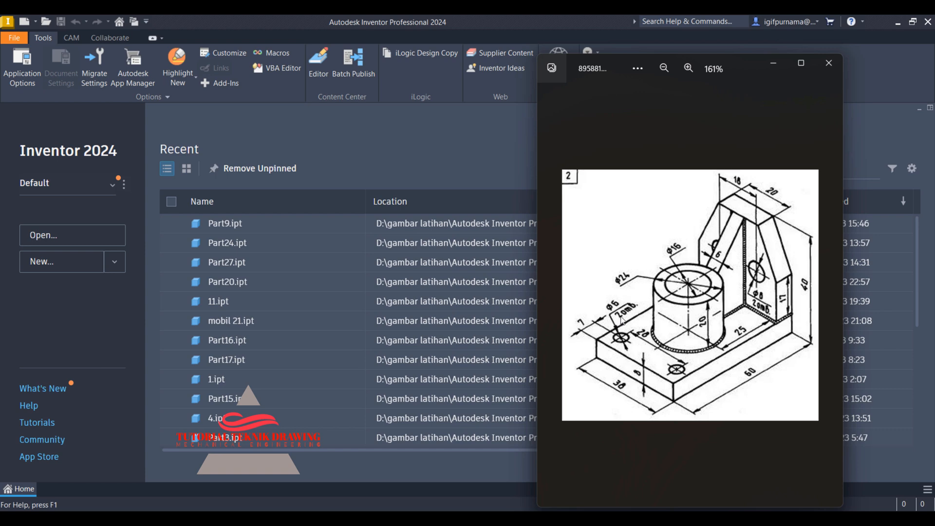
click(285, 113)
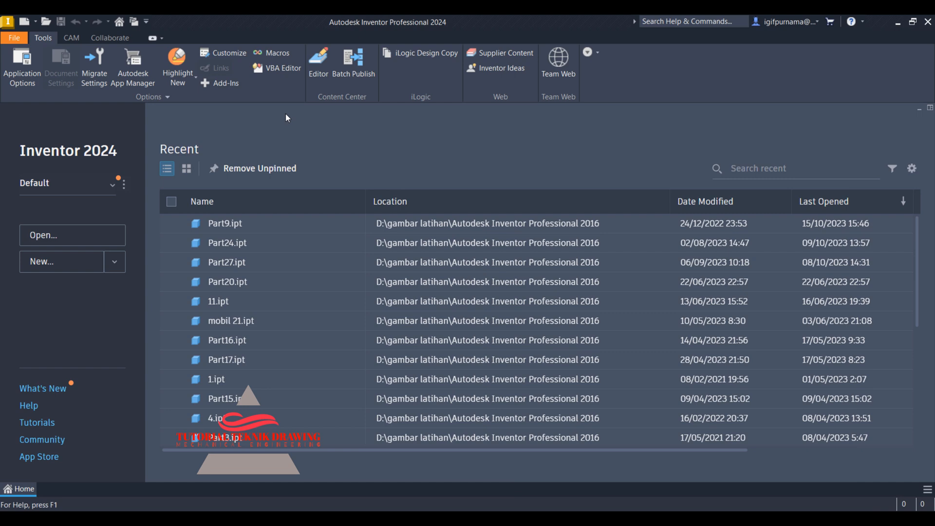
click(77, 272)
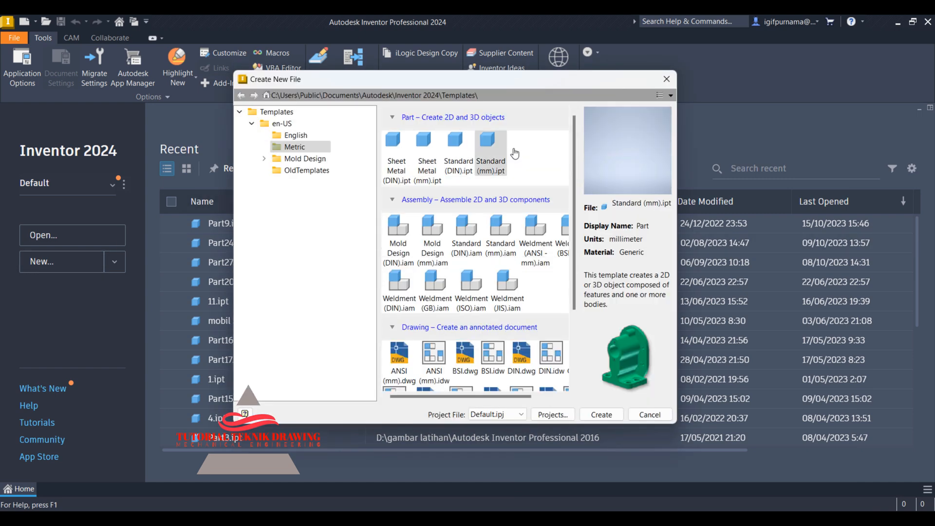
click(276, 112)
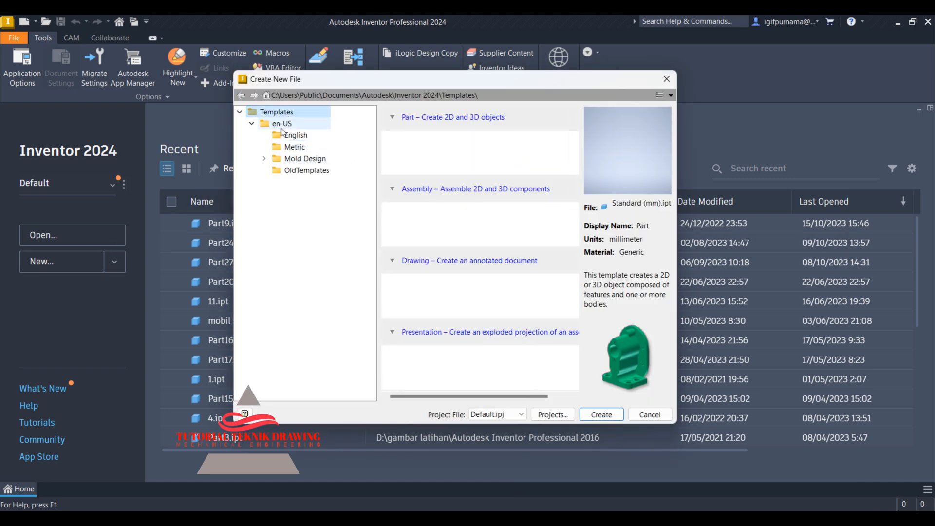
click(282, 124)
click(295, 147)
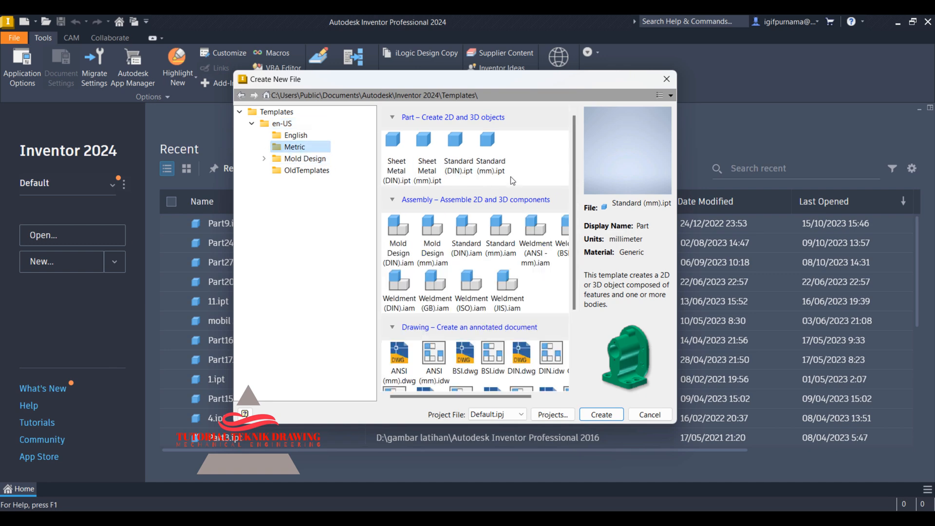
click(492, 165)
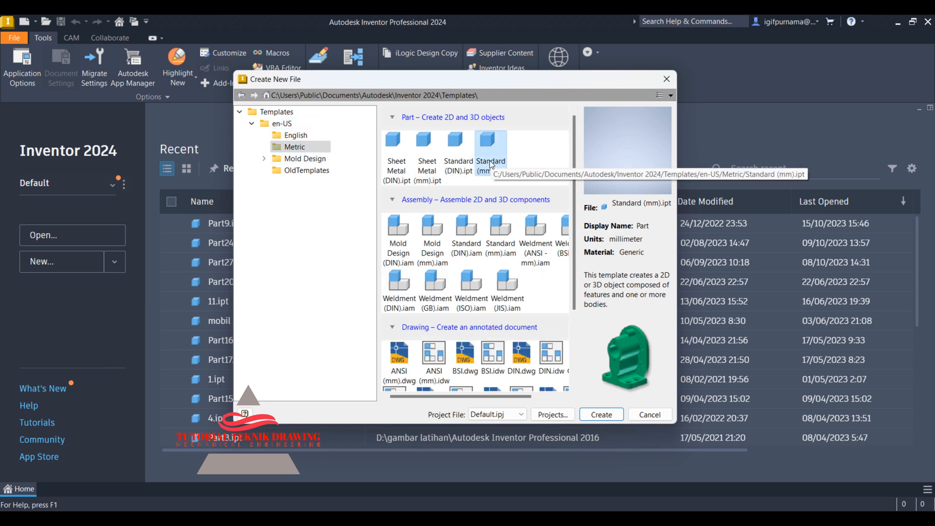
click(601, 415)
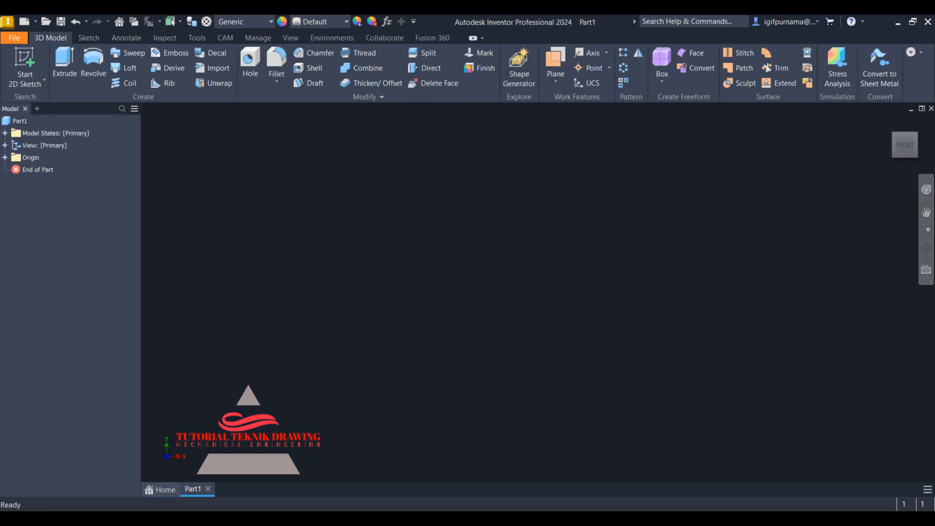
Check the reference drawing again and start a 2D sketch on the horizontal XZ origin plane
key(alt+Tab)
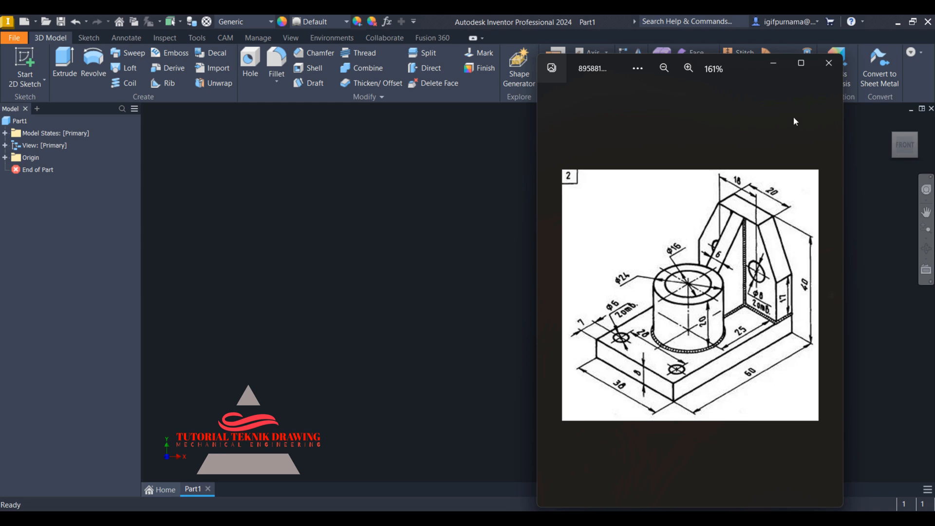
click(773, 62)
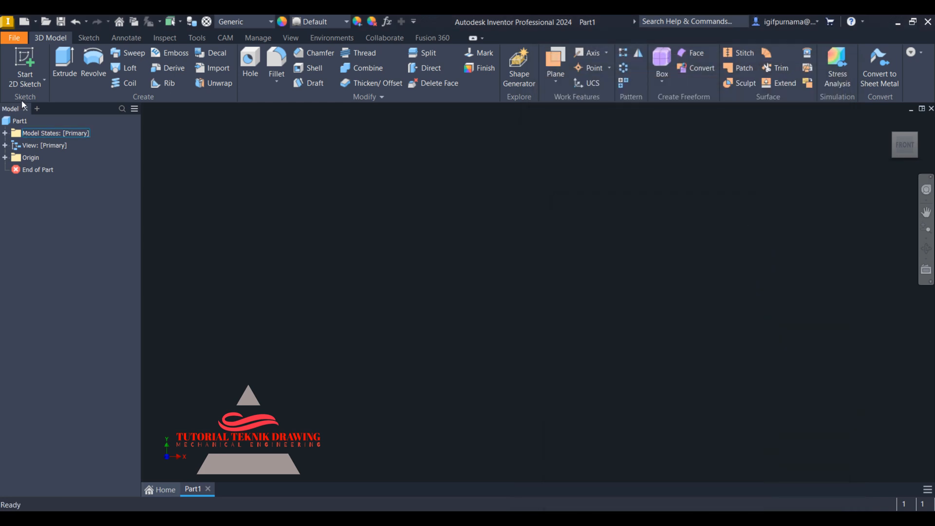
click(33, 84)
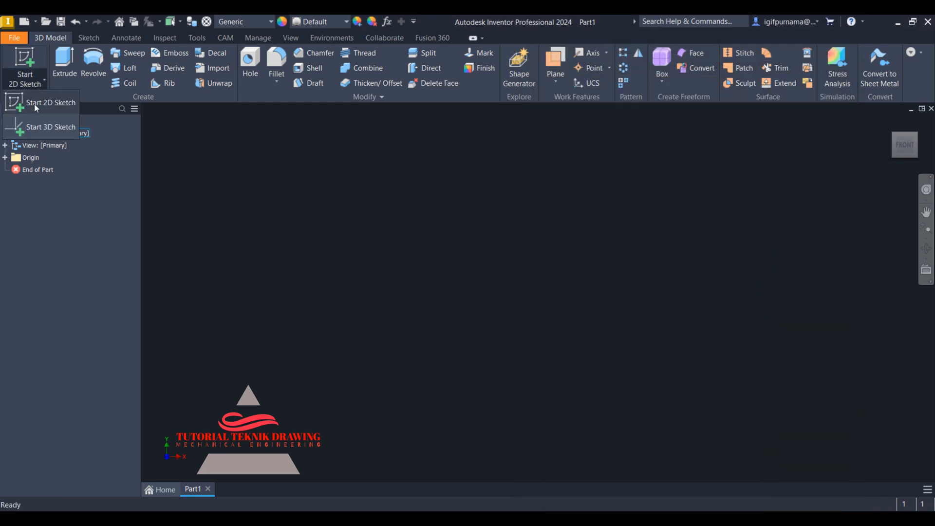
click(42, 104)
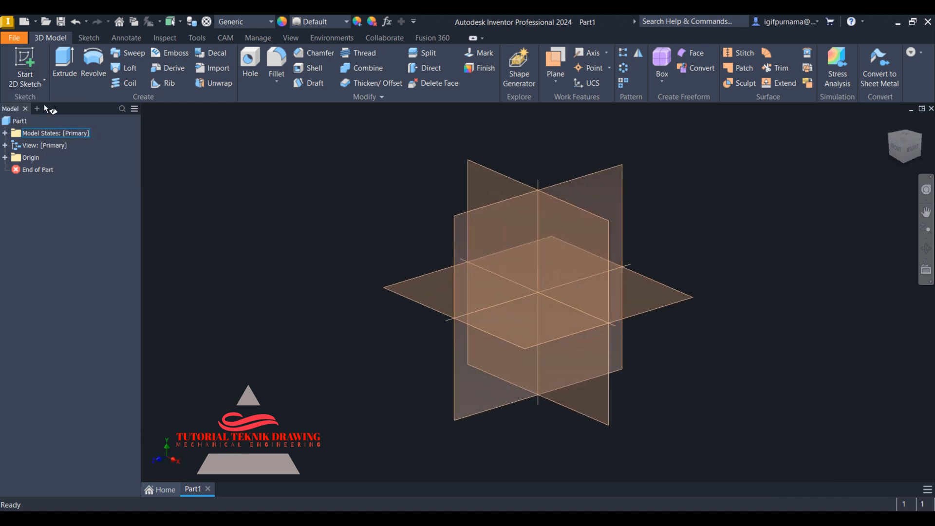
click(536, 321)
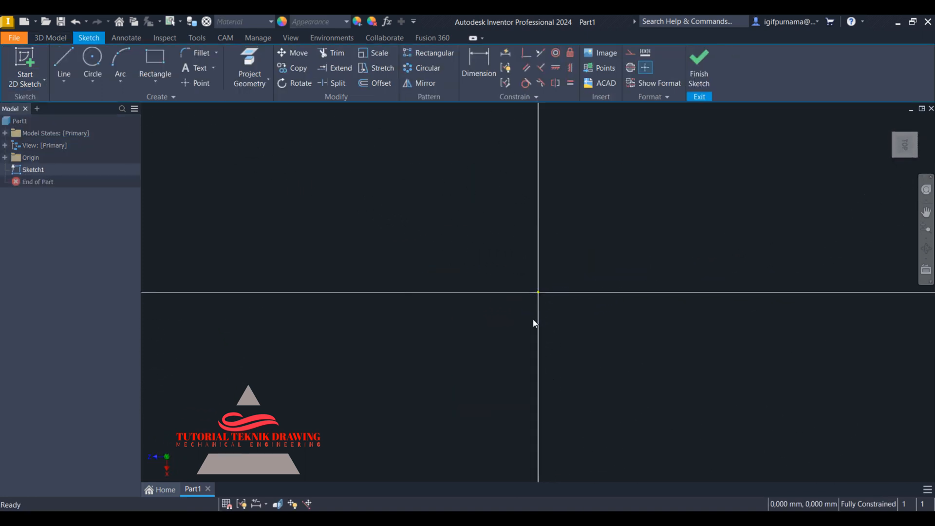
Sketch a two-point center rectangle about 35 mm long, centered on the sketch origin
click(166, 80)
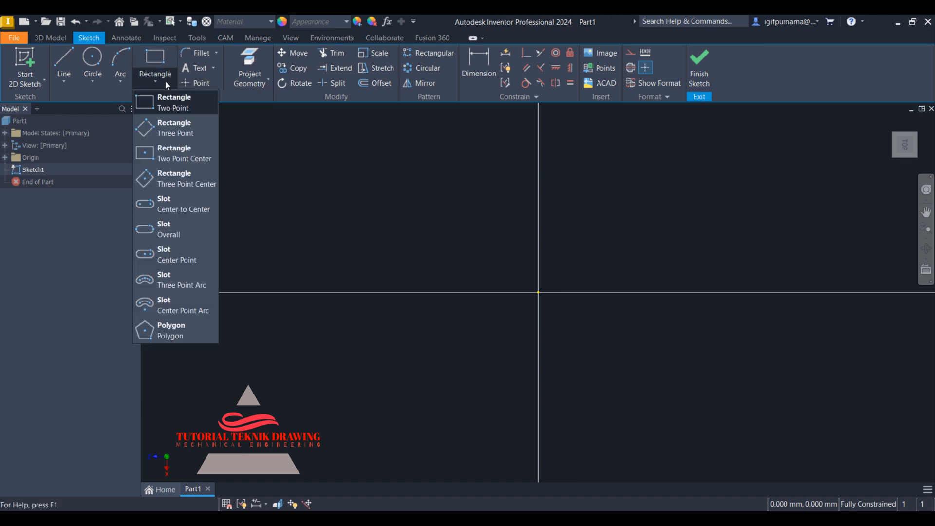
click(179, 154)
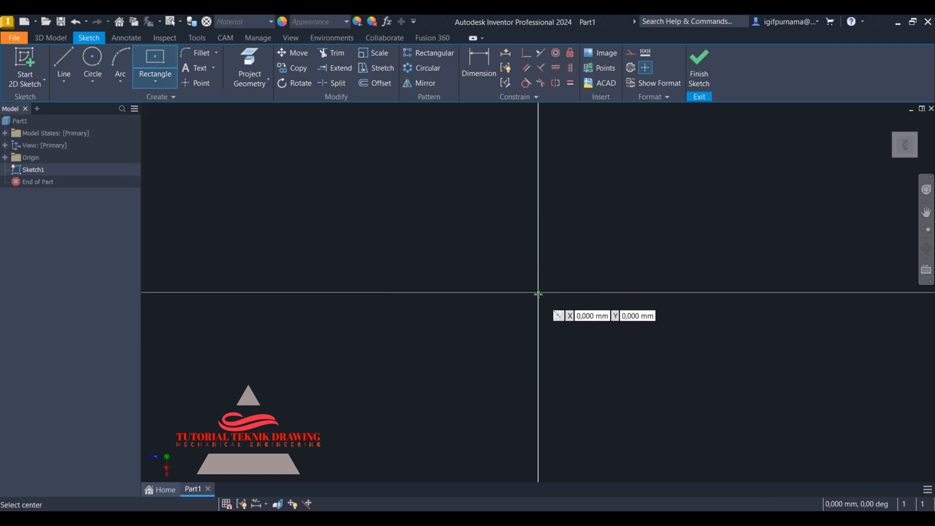
click(538, 293)
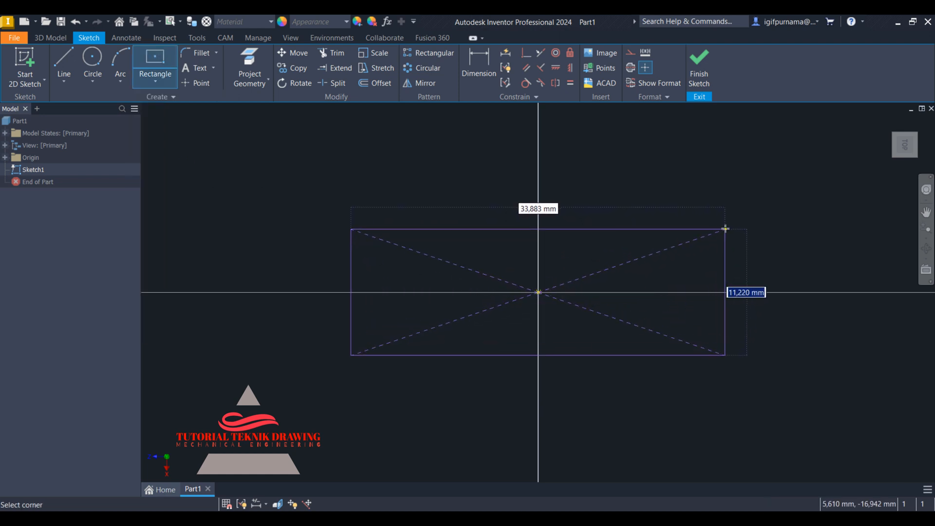
click(730, 216)
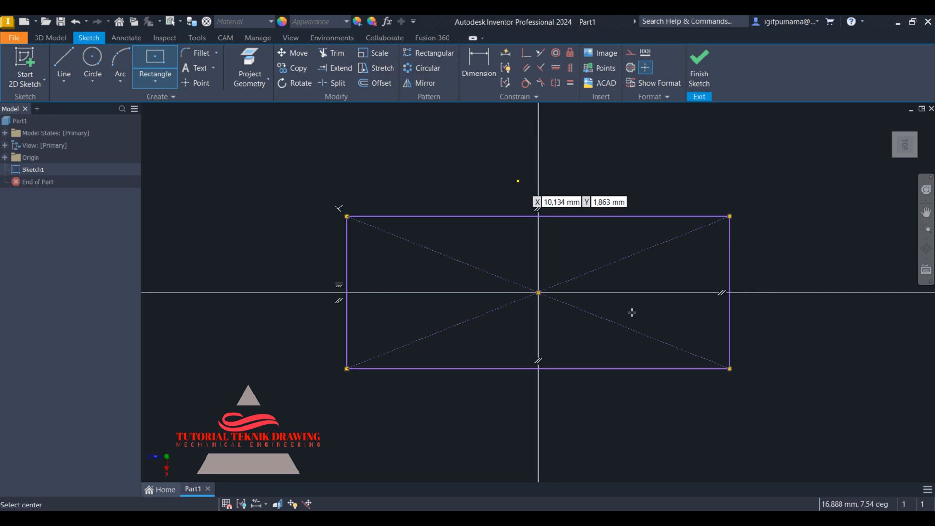
Examine the reference drawing for the length and width of the base plate
click(585, 519)
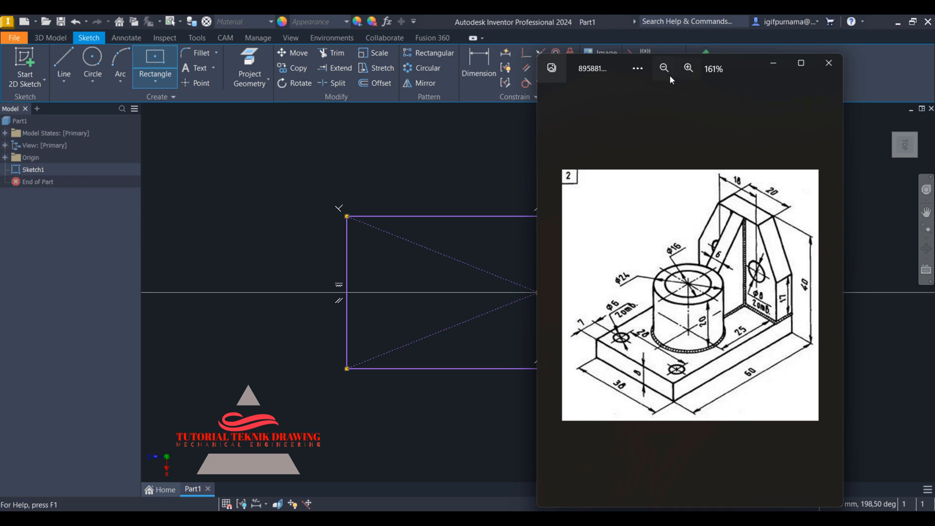
click(688, 67)
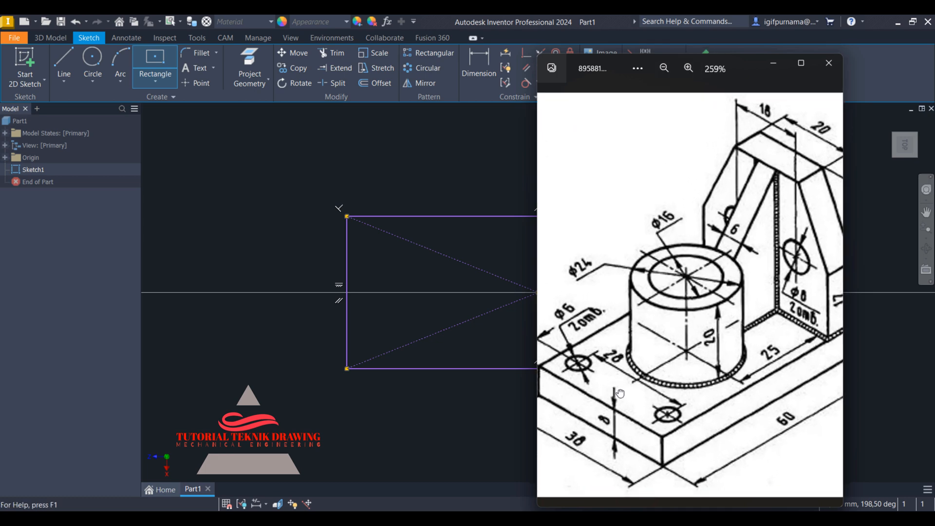
drag(620, 393, 659, 393)
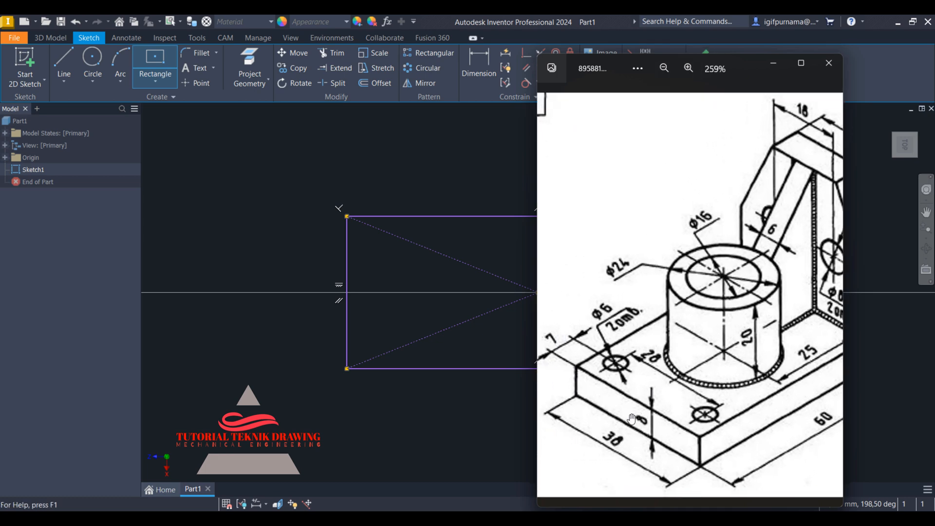
click(671, 67)
click(670, 66)
click(670, 67)
click(670, 67)
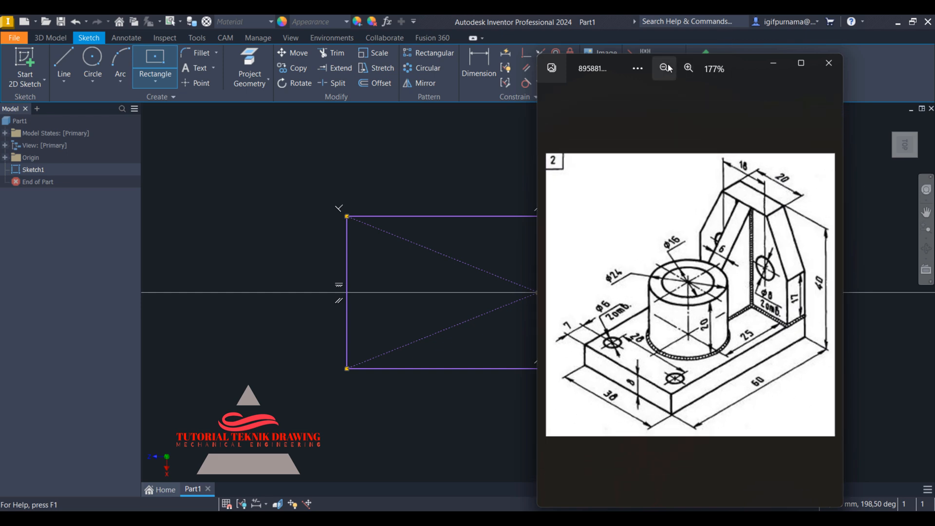
click(778, 59)
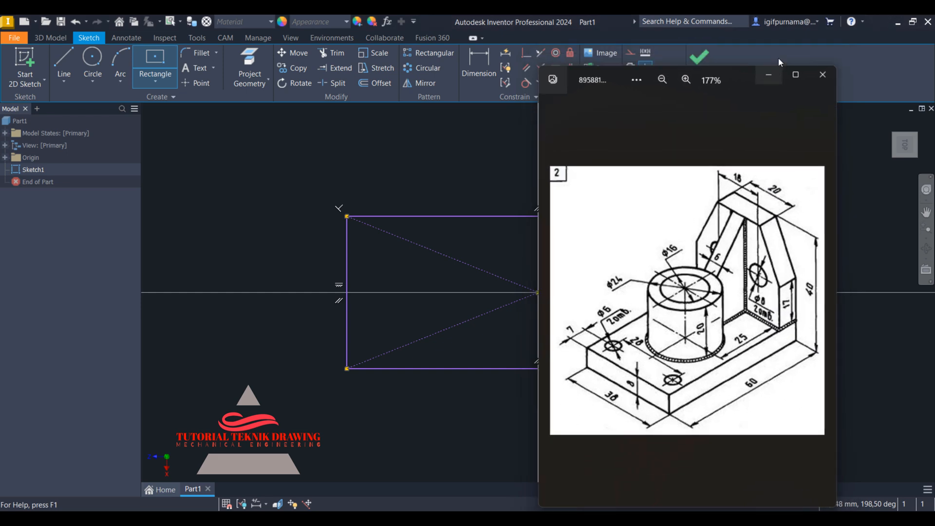
Dimension the rectangle to a horizontal length of 60 mm and a vertical width of 38 mm
click(483, 60)
click(523, 370)
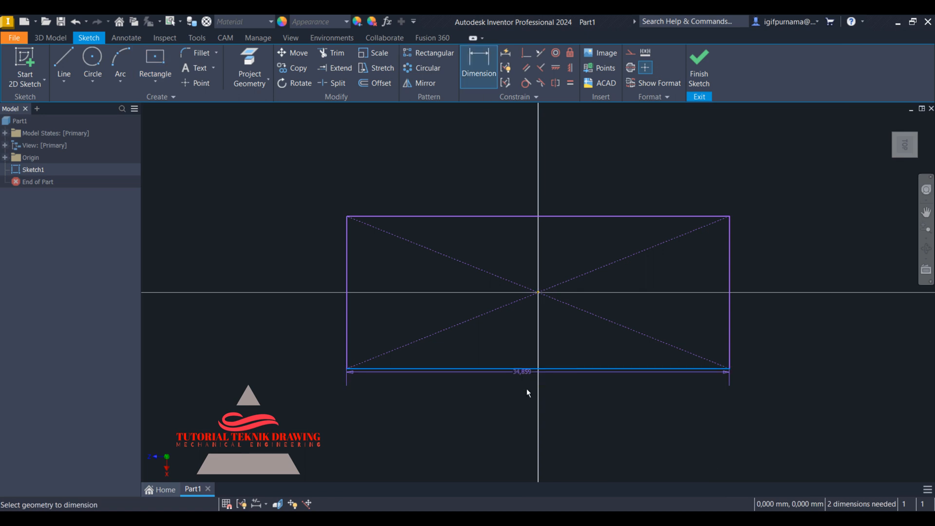
click(546, 386)
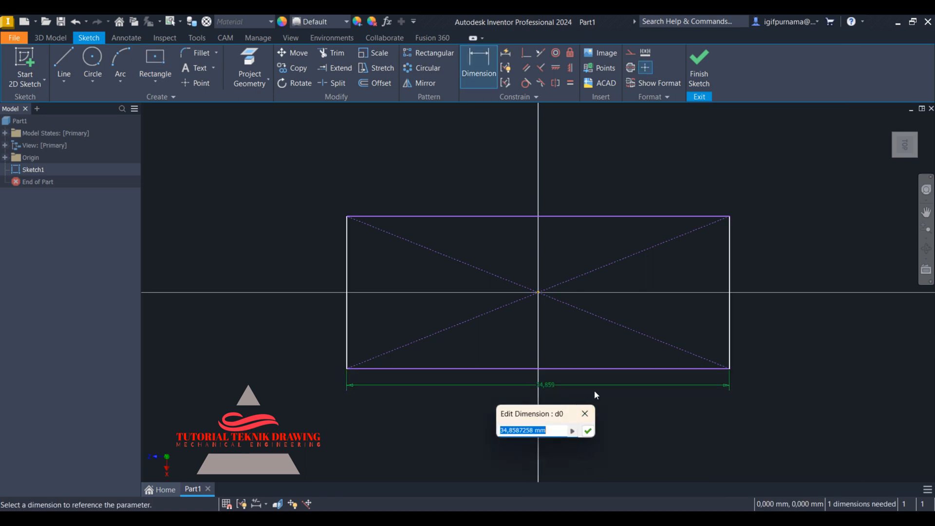
text(60)
key(Return)
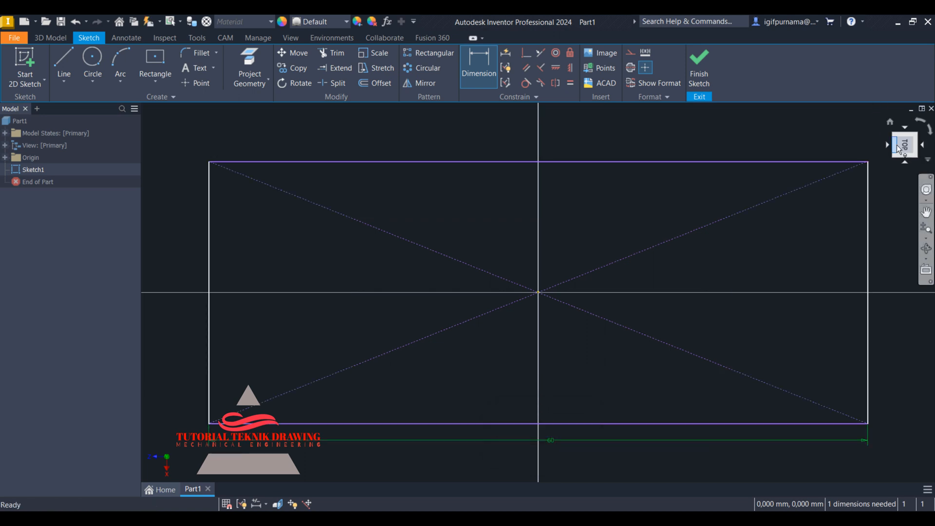
click(369, 266)
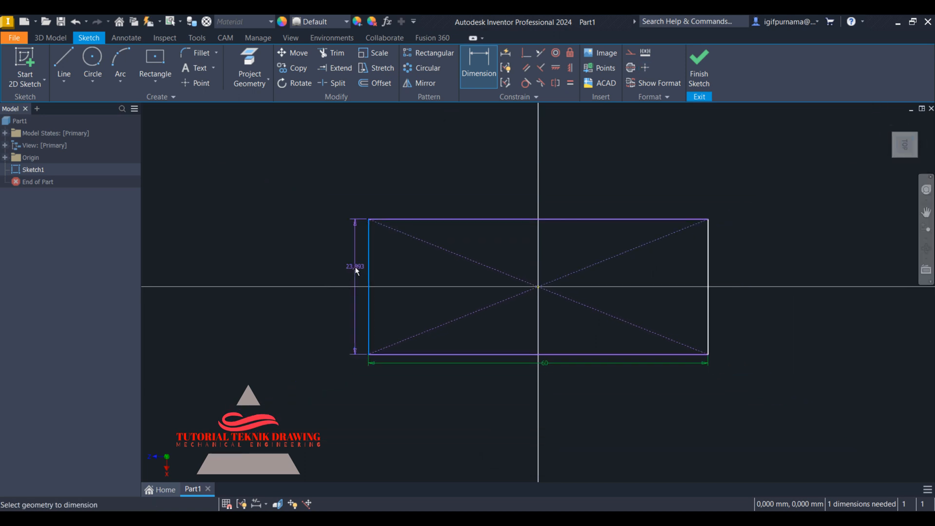
click(353, 267)
text(3)
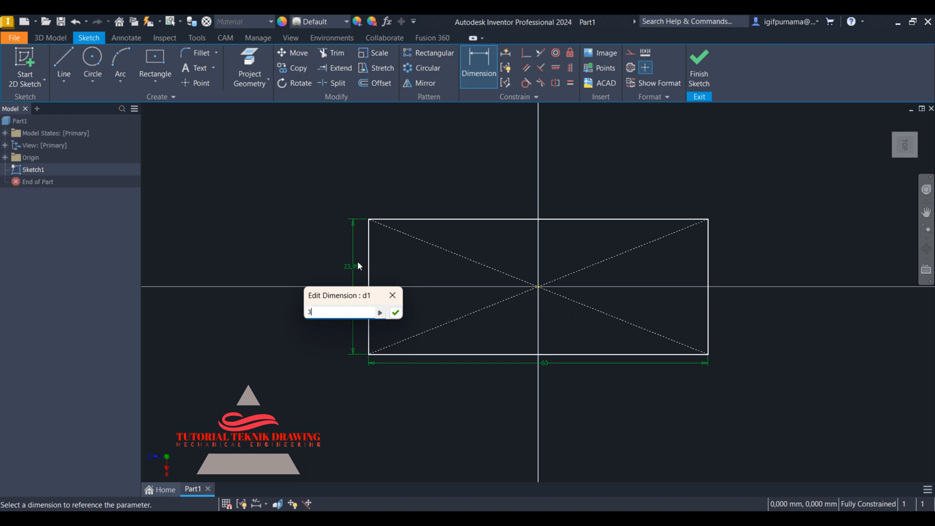
text(8)
key(Return)
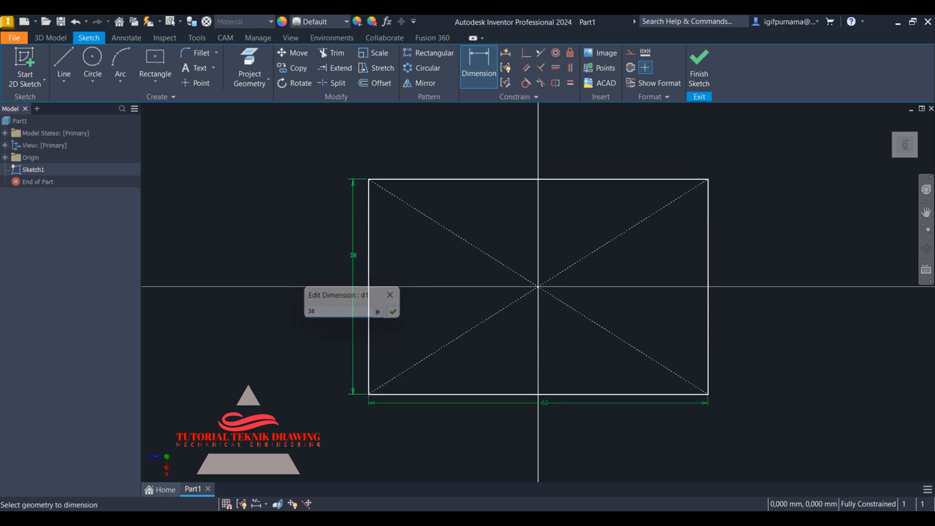
Examine the reference drawing for the diameter, spacing and edge distance of the small base plate holes
key(alt+Tab)
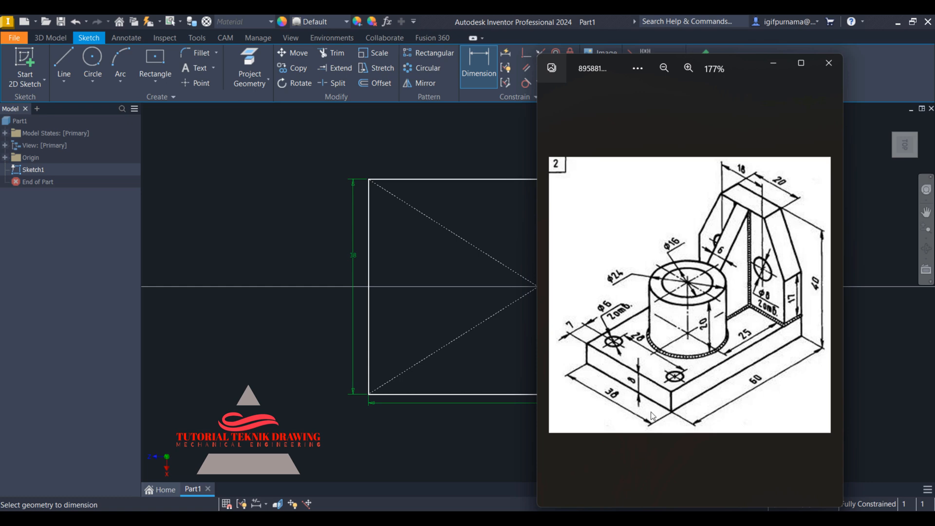
click(688, 68)
click(688, 68)
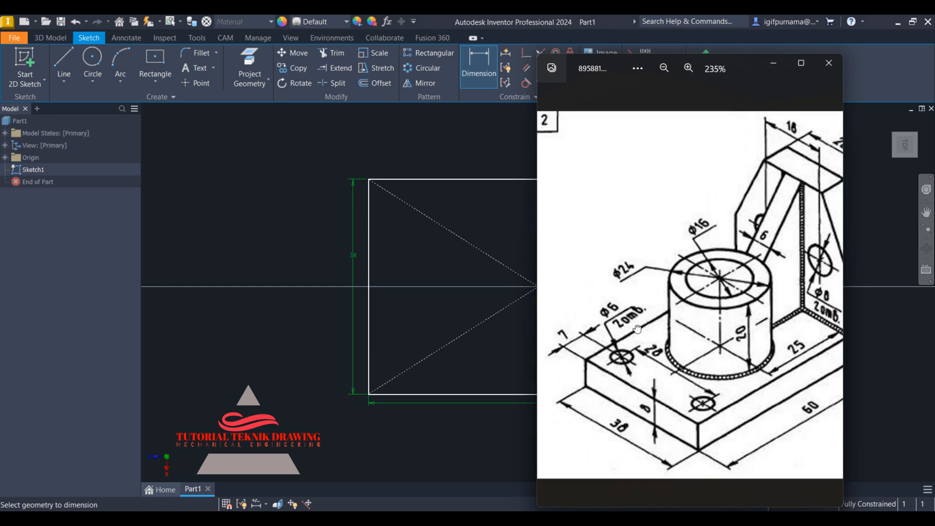
click(689, 72)
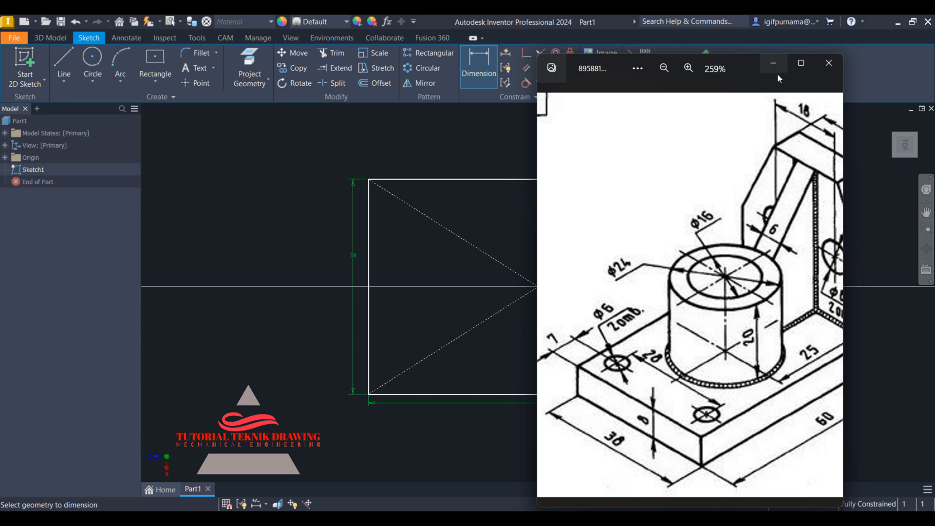
mouse_move(764, 254)
mouse_down()
mouse_move(693, 254)
mouse_move(752, 254)
mouse_up()
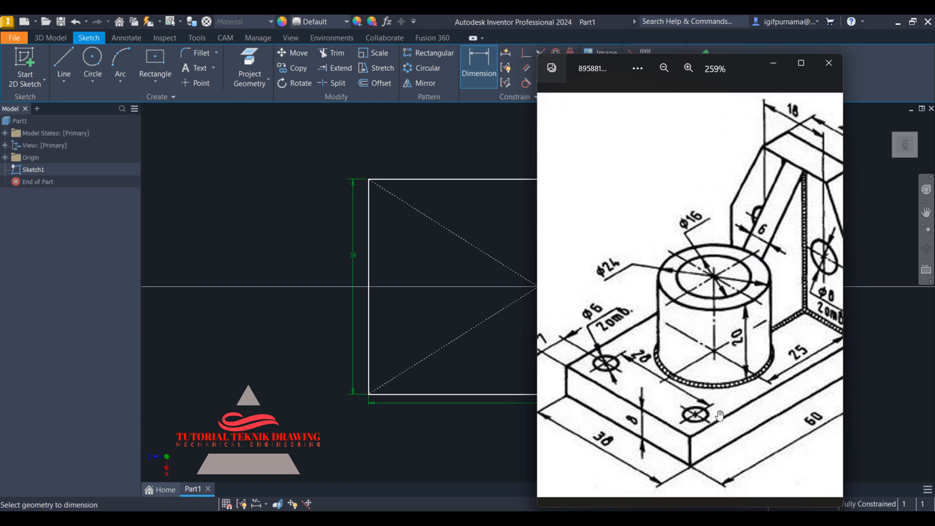
drag(662, 385, 688, 386)
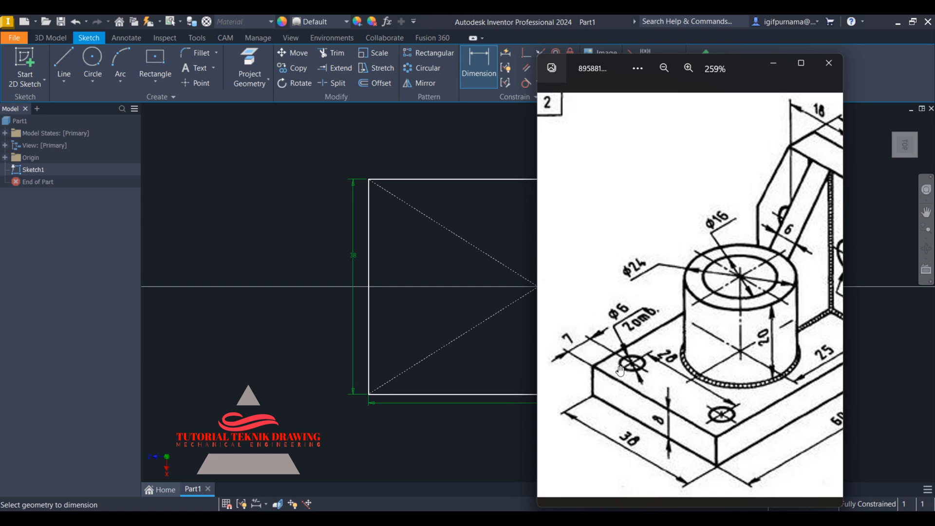
click(315, 209)
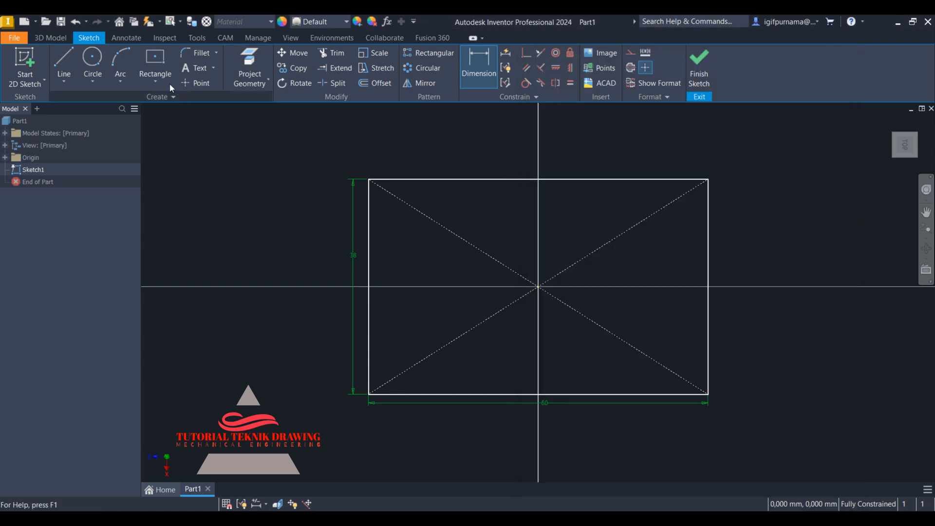
Sketch a circle about 5 mm in diameter inside the rectangle, near its upper-left corner
click(92, 58)
click(409, 213)
click(410, 199)
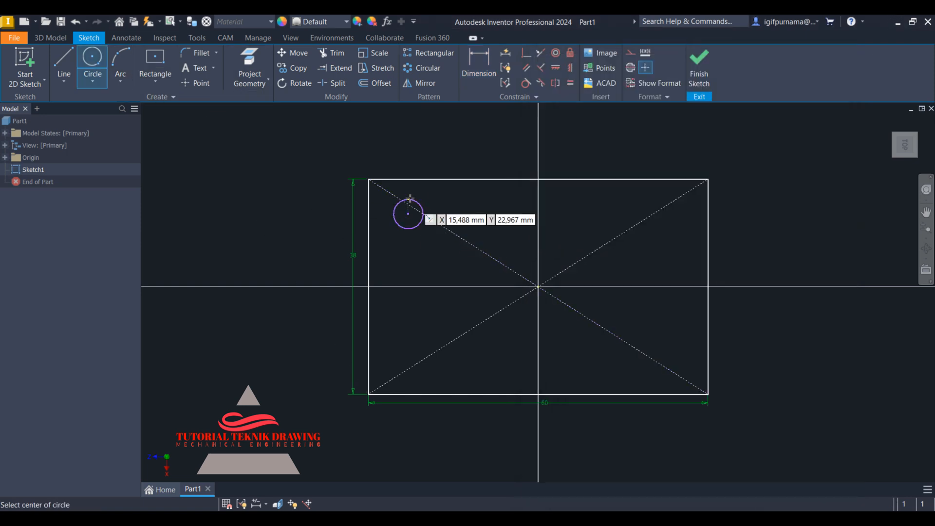
Dimension the circle near the rectangle's upper-left corner to a diameter of 8 mm
click(479, 61)
click(419, 226)
click(449, 250)
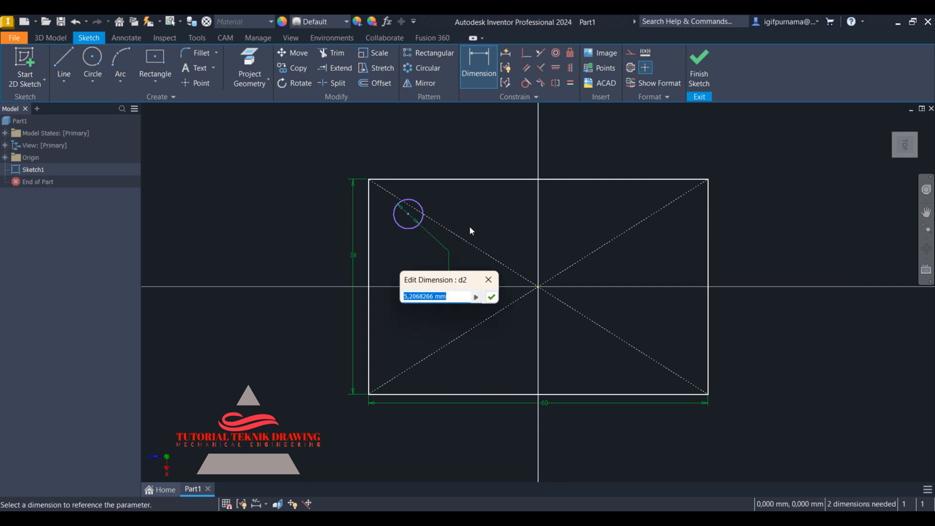
text(8)
key(Return)
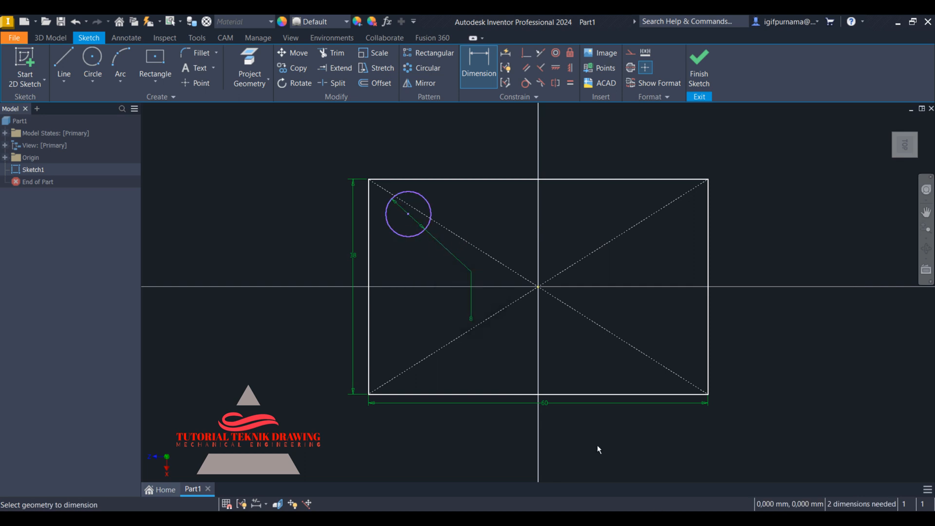
Dimension the circle's centre 7 mm below the rectangle's upper edge
click(469, 72)
click(408, 215)
click(405, 179)
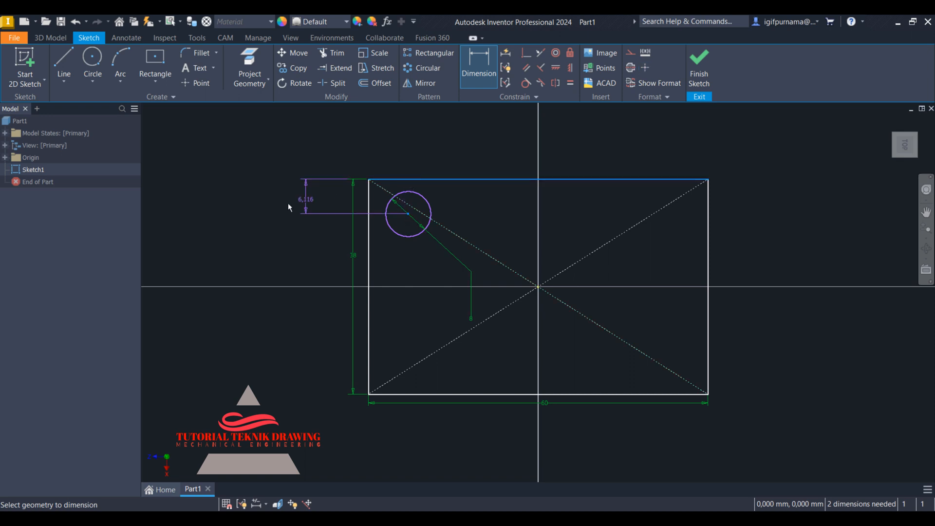
click(288, 202)
text(7)
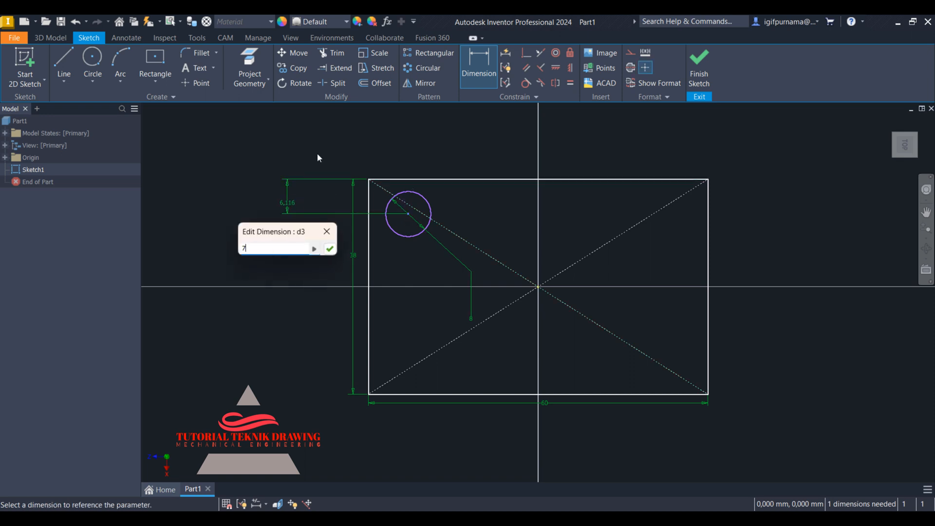
key(Return)
key(alt+Tab)
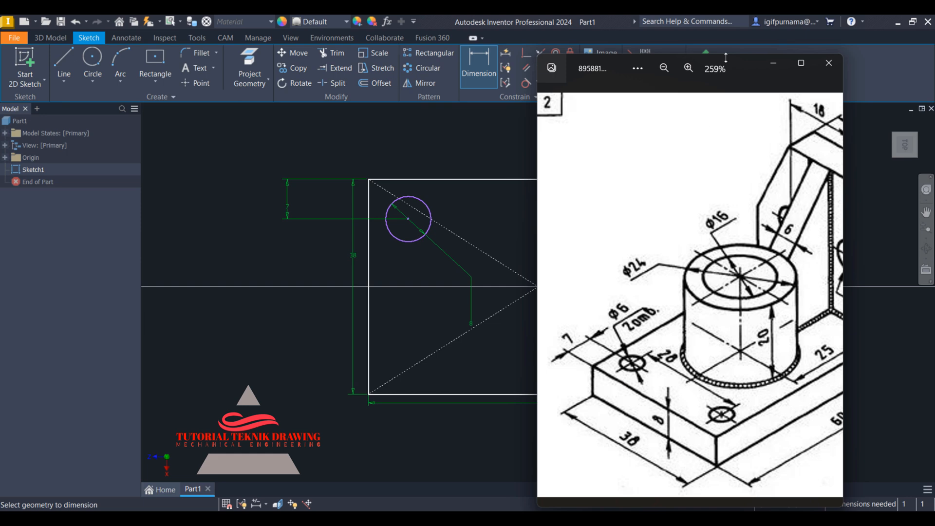
click(773, 63)
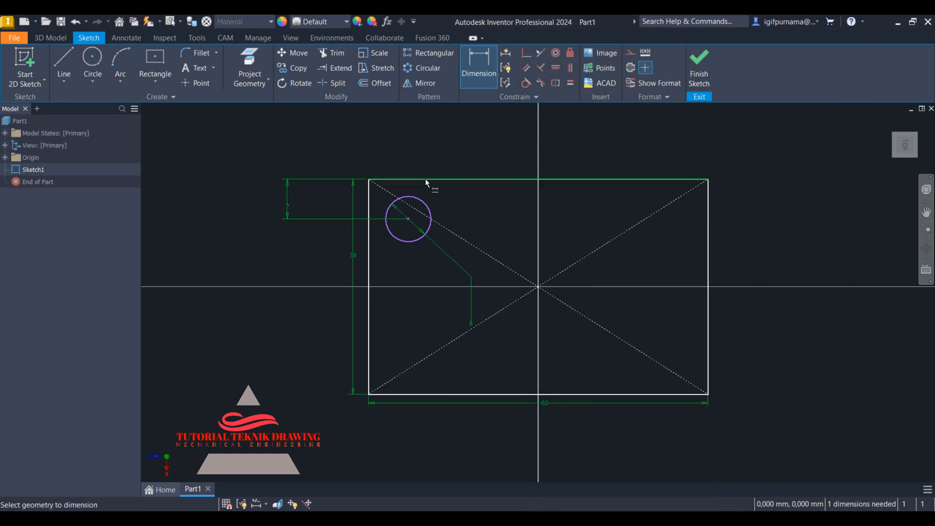
click(425, 180)
click(408, 218)
click(440, 209)
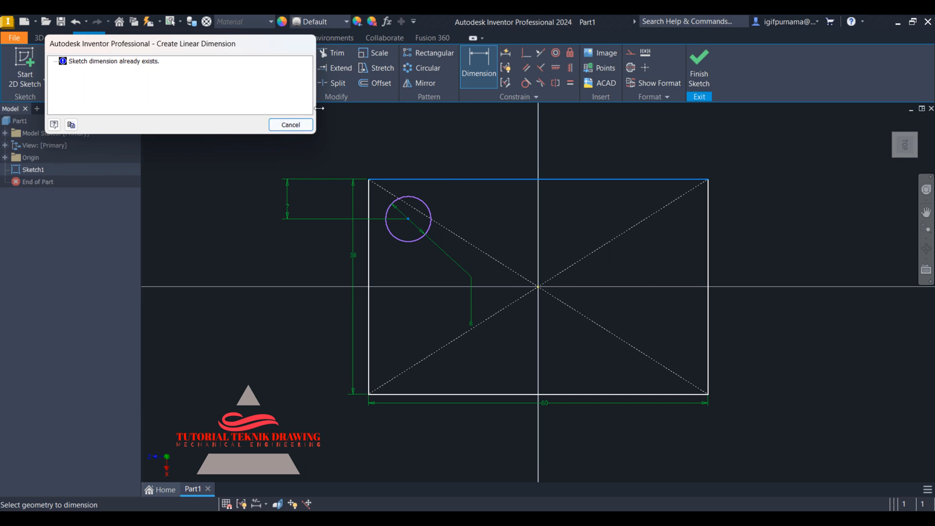
click(290, 125)
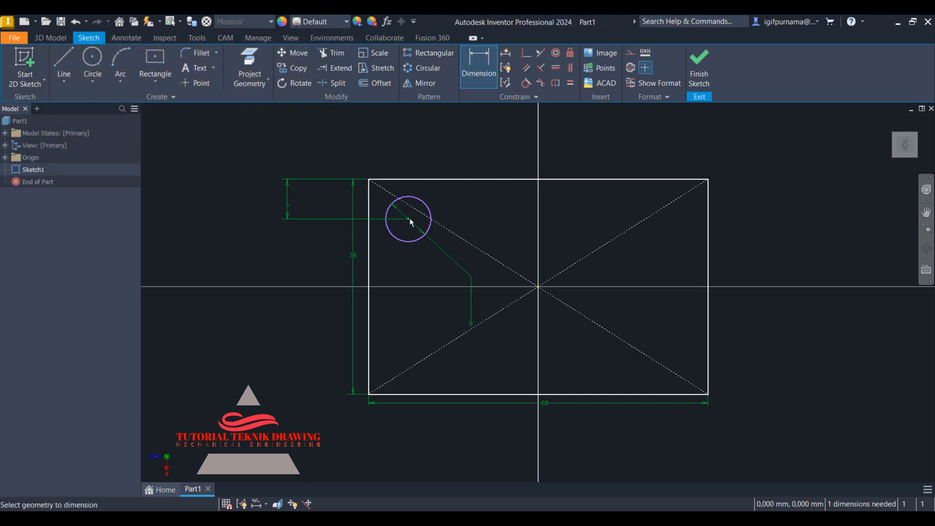
Dimension the circle's centre 7 mm horizontally from the rectangle's left edge
click(369, 243)
click(396, 144)
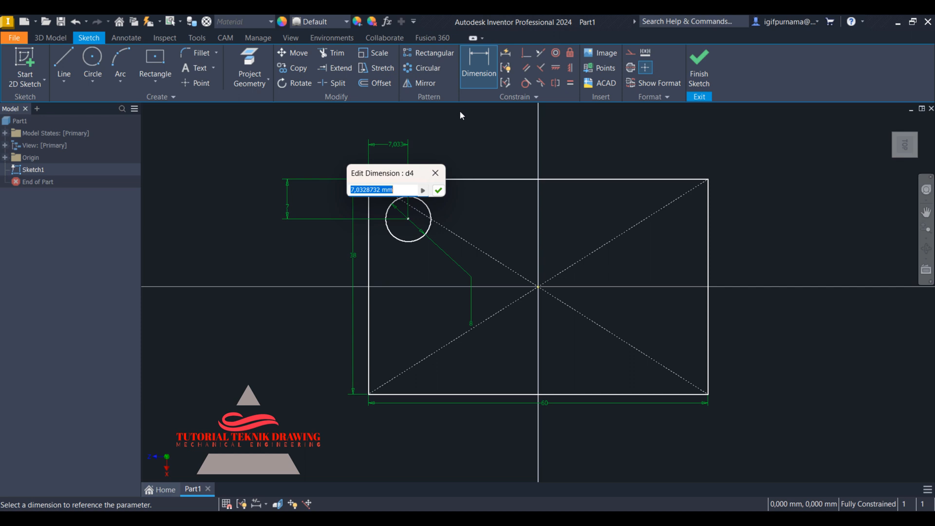
text(7)
key(Return)
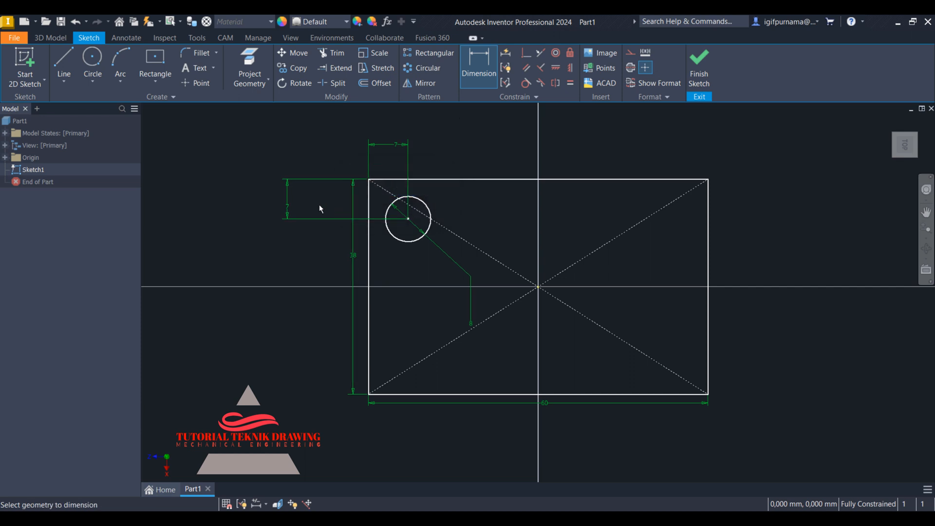
Check the hole spacing in the reference drawing and delete the vertical 7 mm dimension between the circle's centre and the rectangle's upper edge
right_click(286, 207)
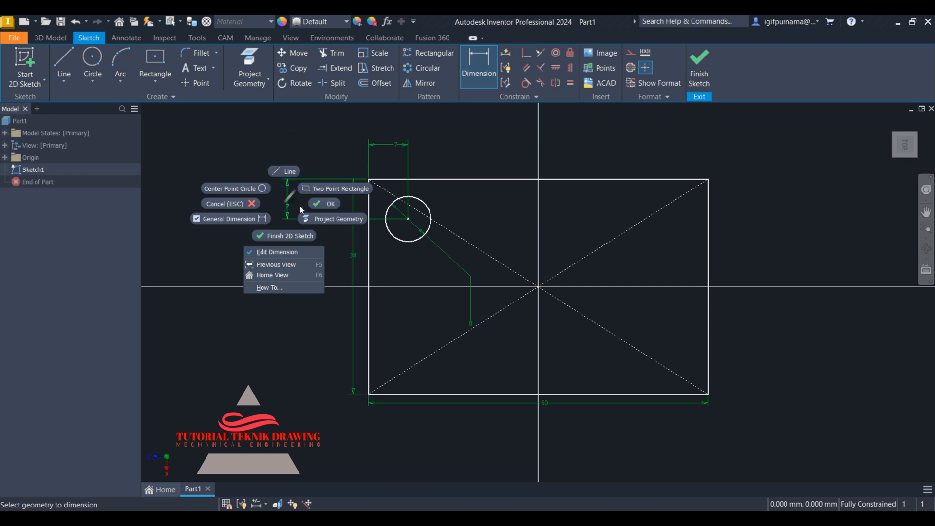
click(428, 317)
key(alt+Tab)
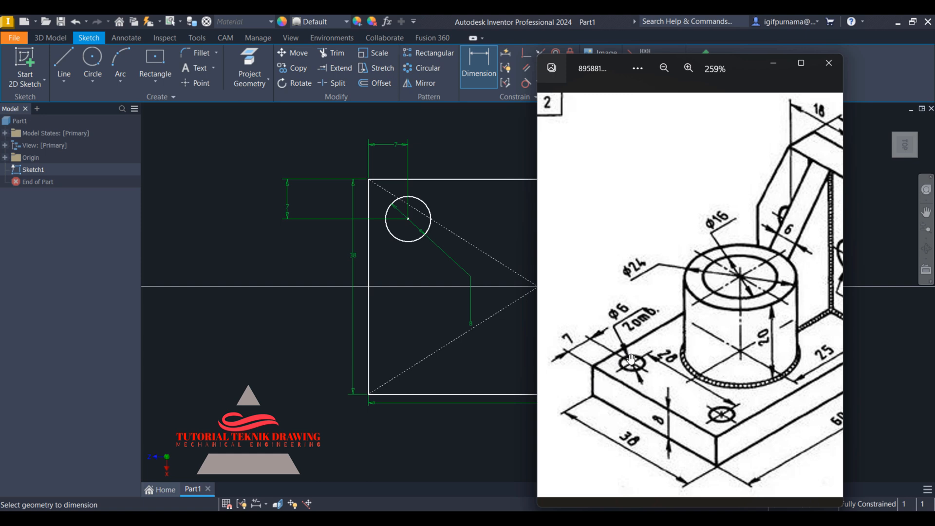
drag(669, 382, 654, 375)
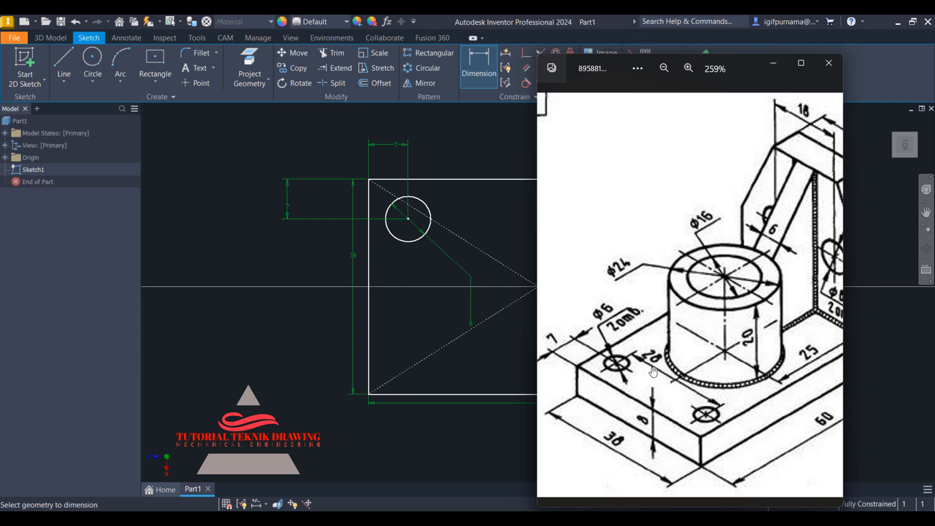
click(322, 279)
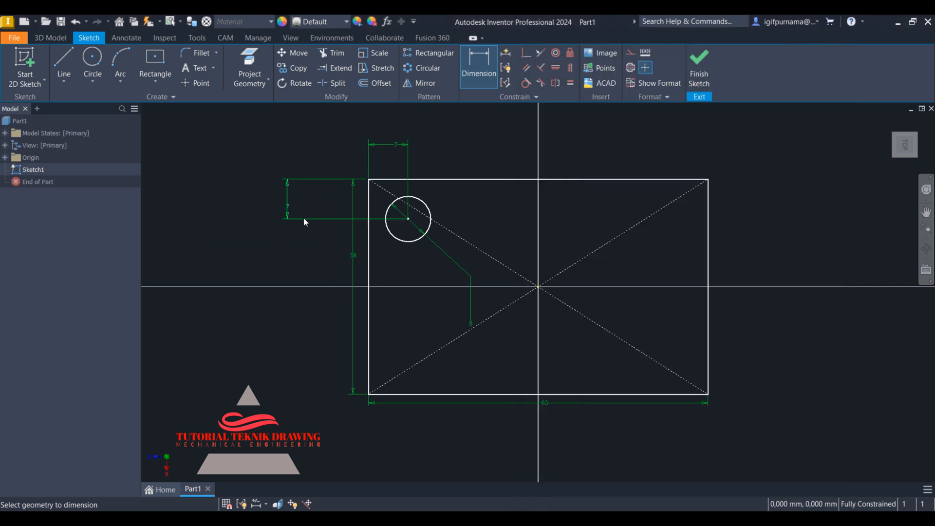
right_click(303, 217)
click(199, 265)
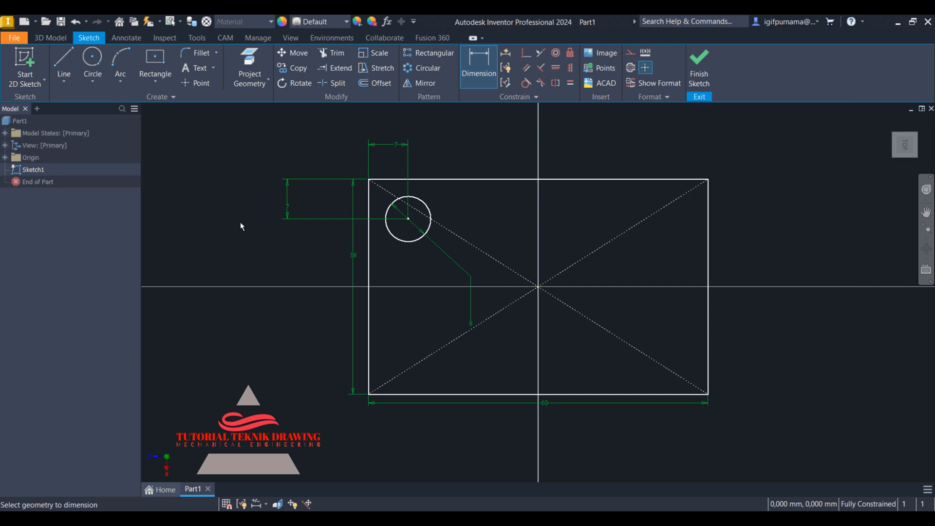
right_click(289, 210)
click(259, 205)
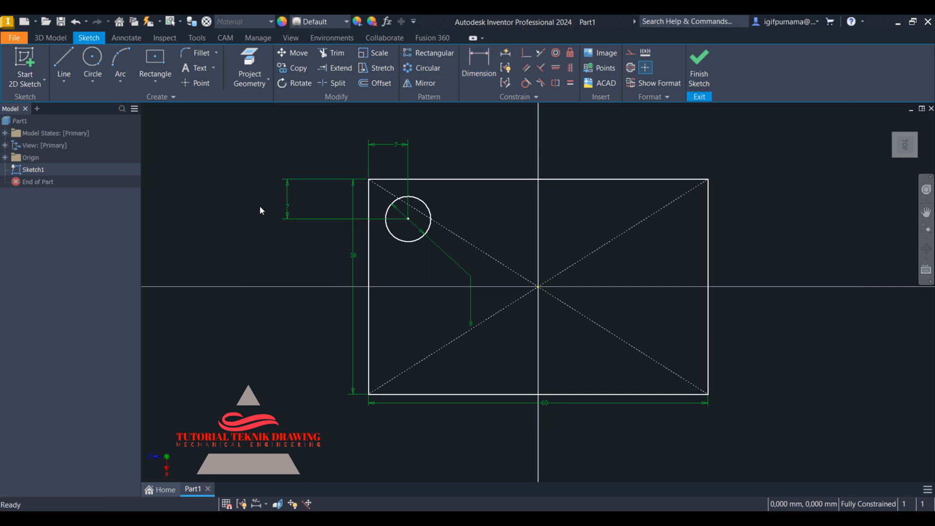
right_click(288, 210)
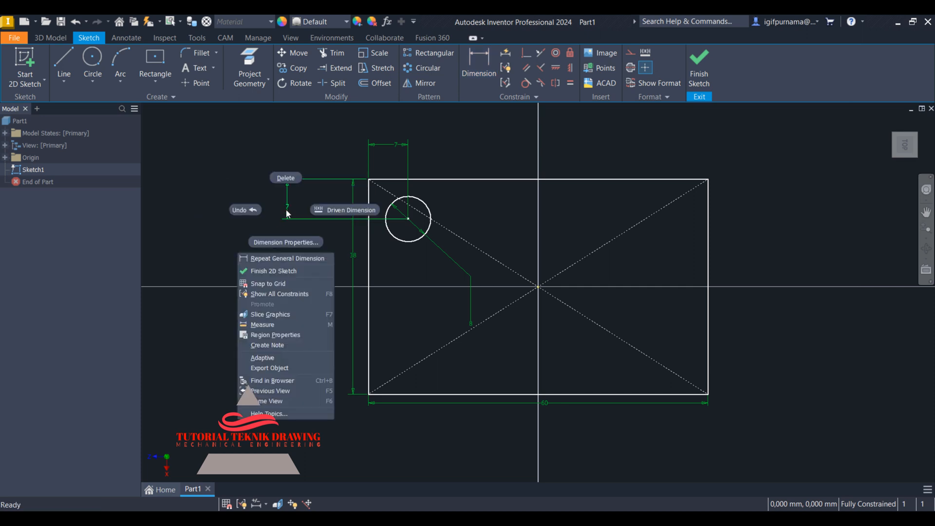
click(285, 179)
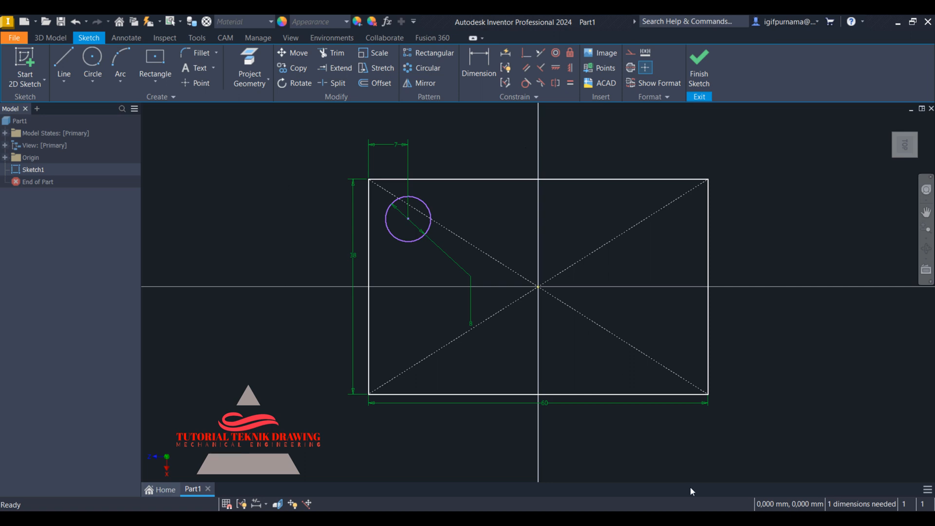
Switch to Calculator and work out half of the 28 mm hole spacing given in the reference drawing
key(alt+Tab)
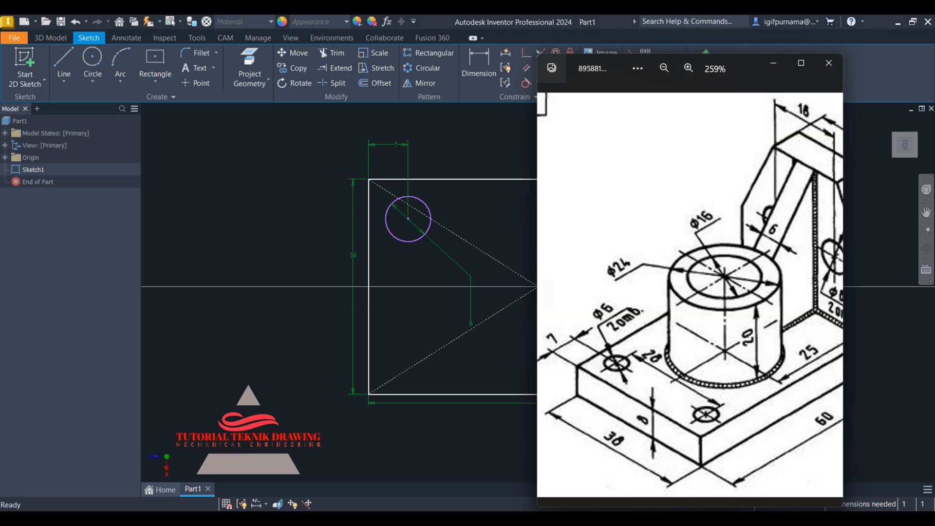
click(423, 518)
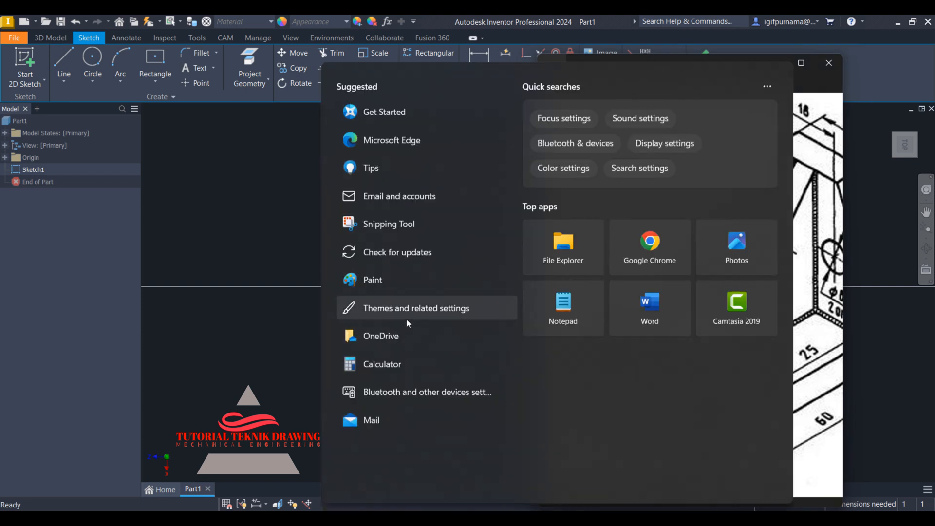
click(405, 371)
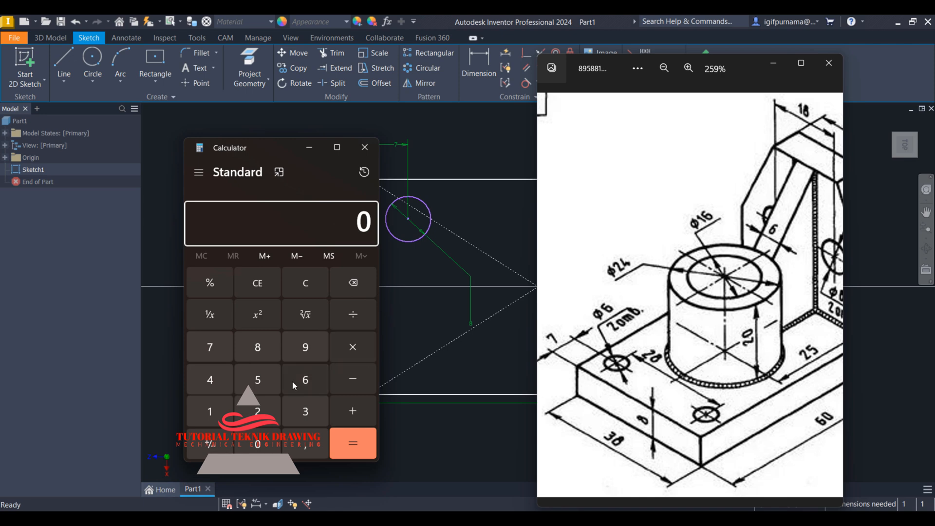
click(258, 411)
click(258, 347)
click(355, 317)
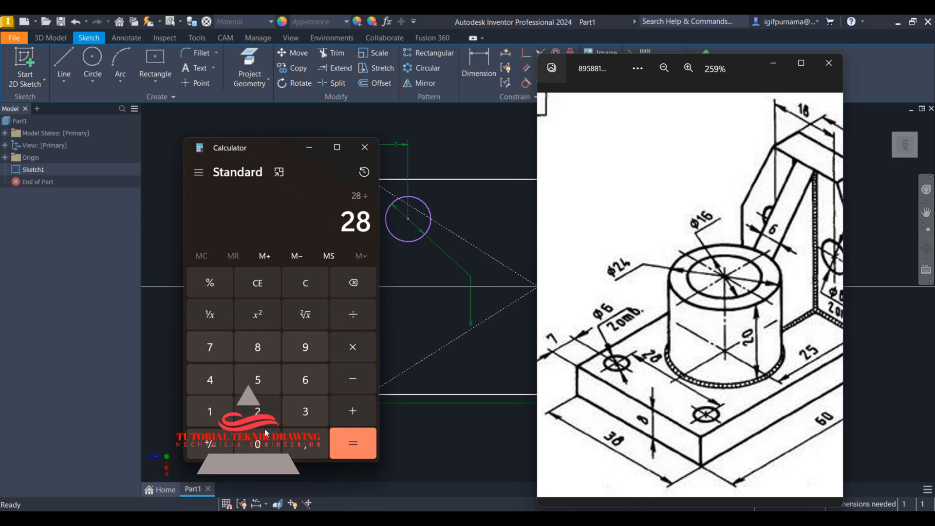
click(257, 411)
click(353, 441)
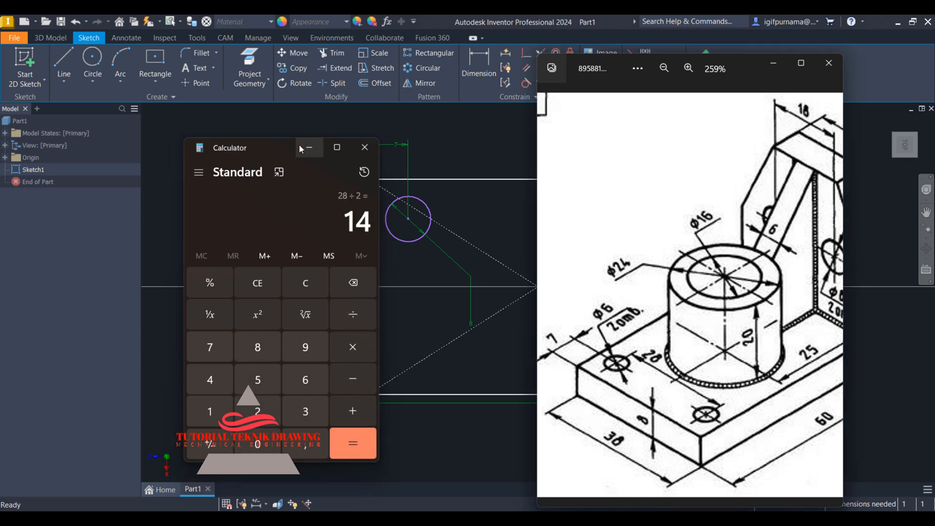
click(309, 147)
Dimension the circle's centre 14 mm vertically above the midpoint of the rectangle's left edge
click(463, 78)
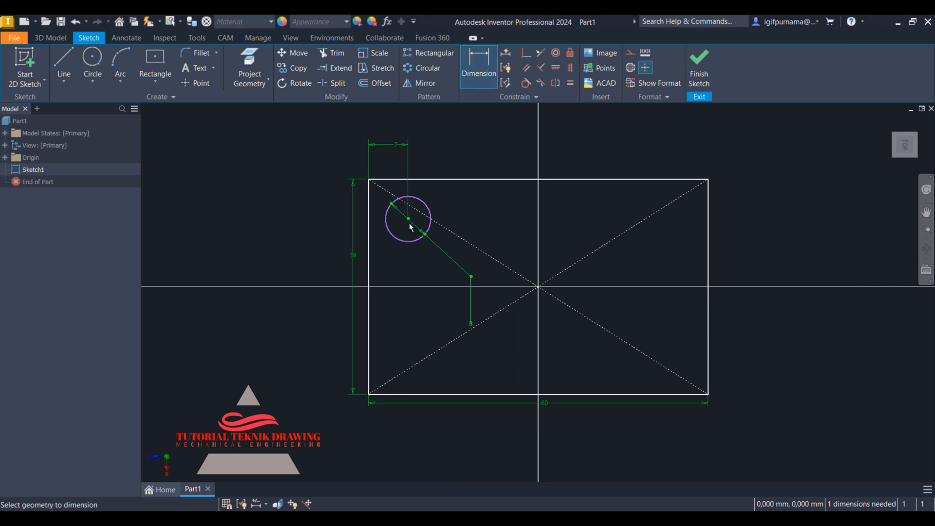
click(369, 288)
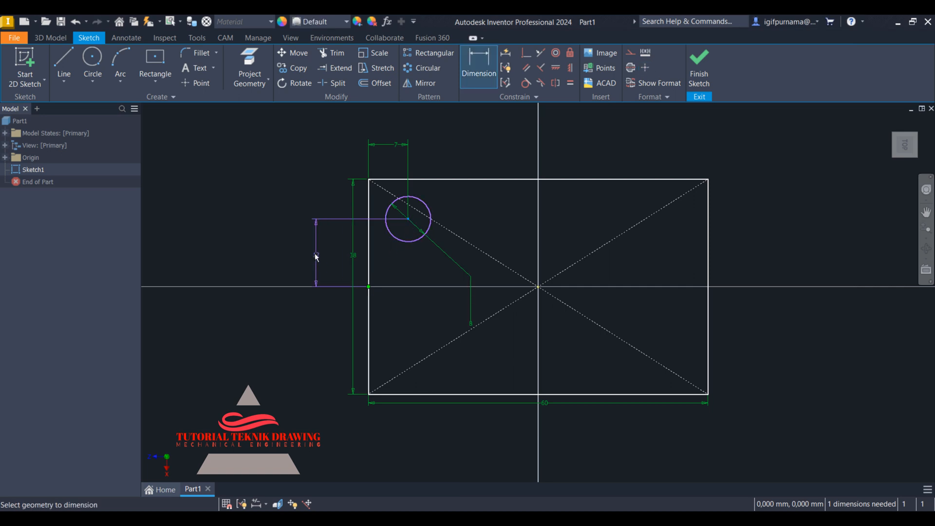
click(309, 254)
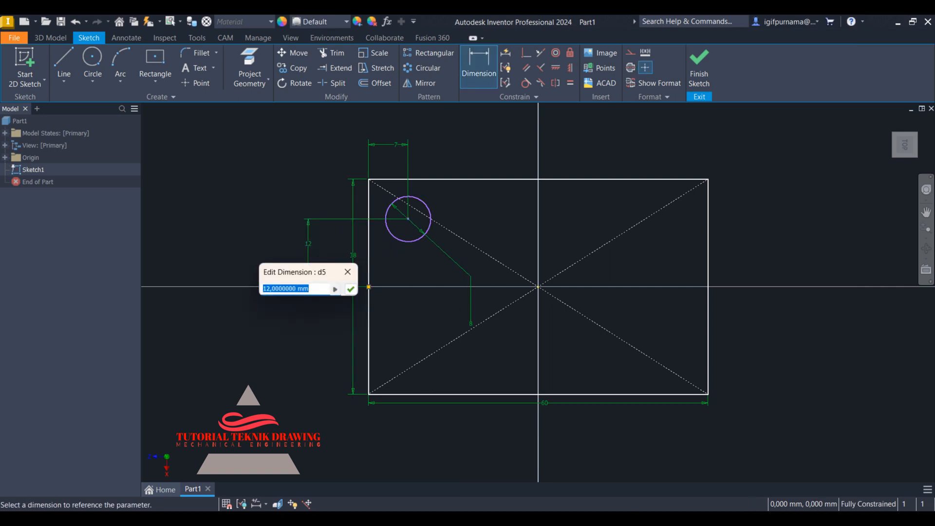
key(alt+Tab)
key(alt+Tab)
text(14)
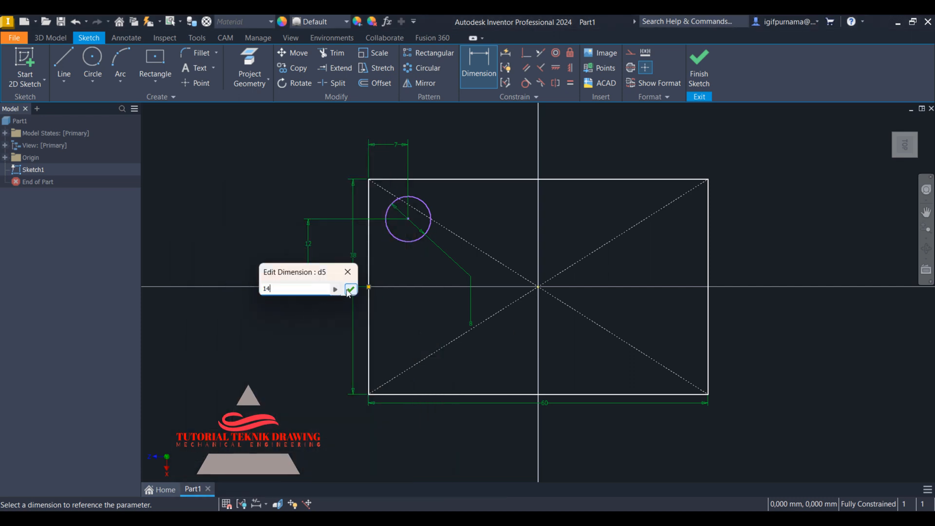
click(350, 289)
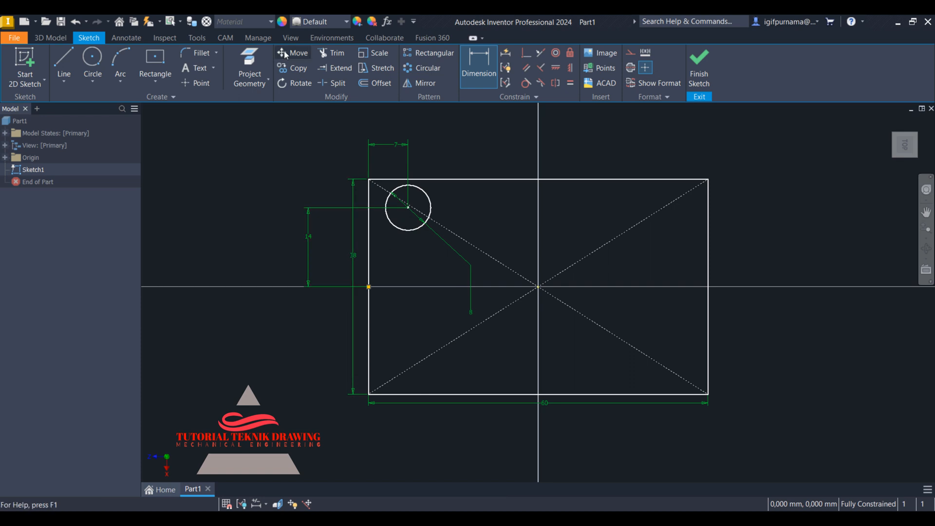
Sketch a horizontal line about 6 mm long from the rectangle's centre towards its left edge
click(64, 63)
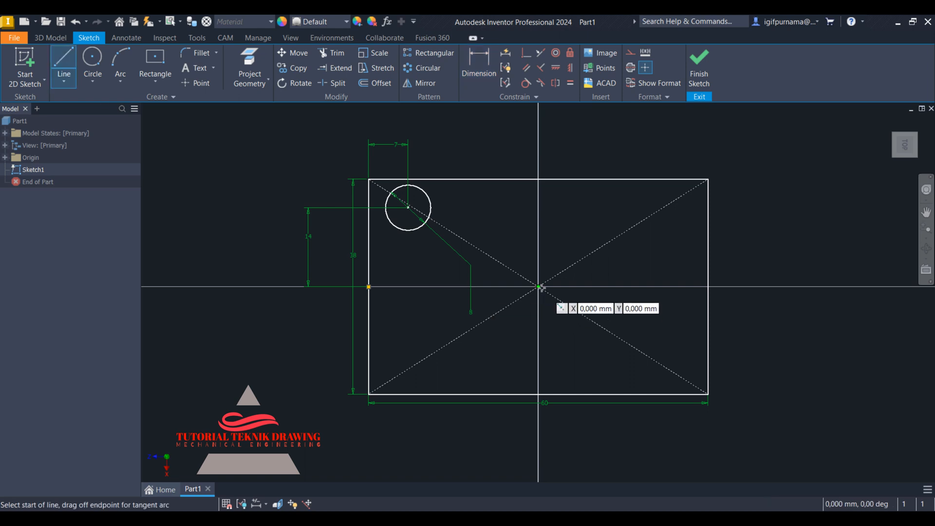
click(538, 286)
right_click(504, 290)
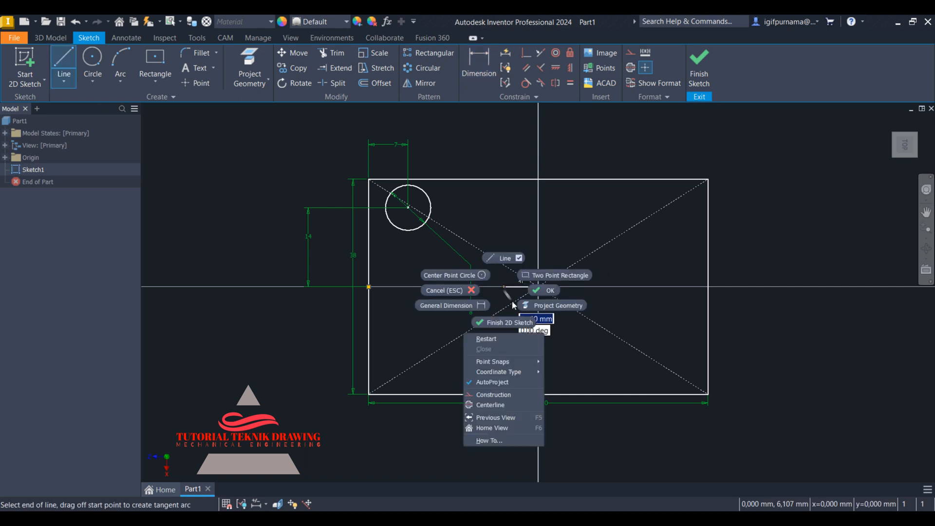
click(531, 294)
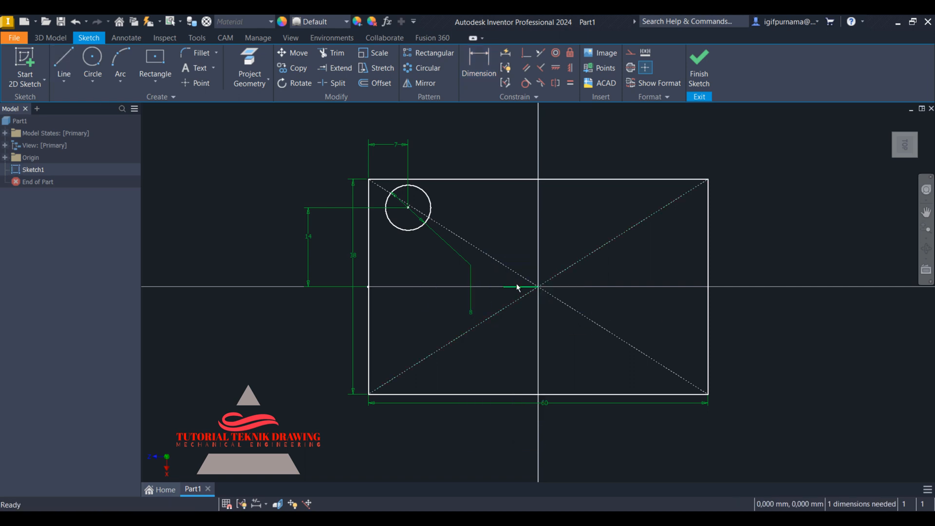
Mirror the 8 mm circle about the short horizontal centre line to make the second hole near the lower-left corner
click(423, 83)
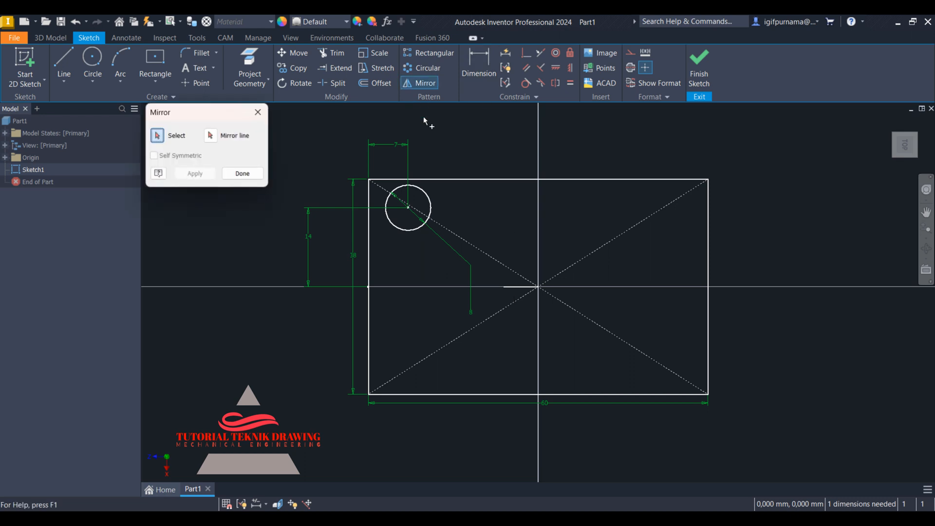
click(432, 206)
click(210, 136)
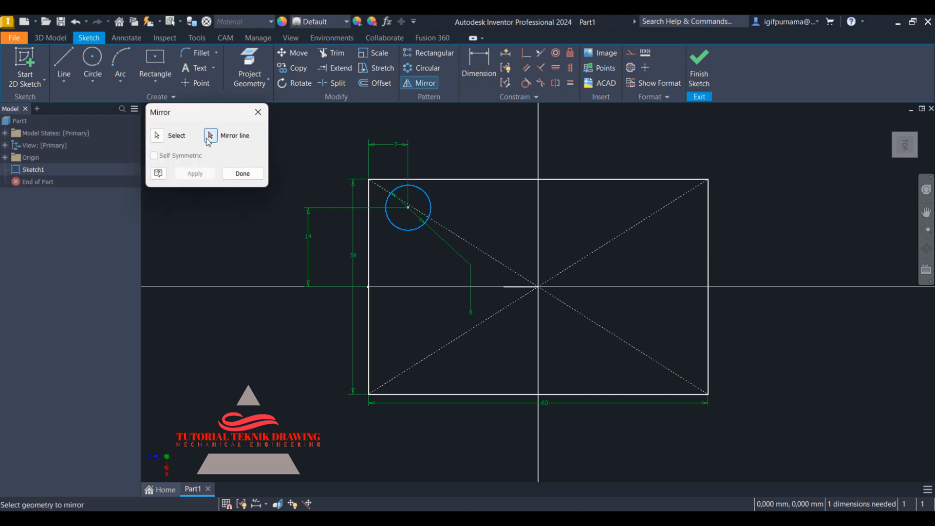
click(512, 291)
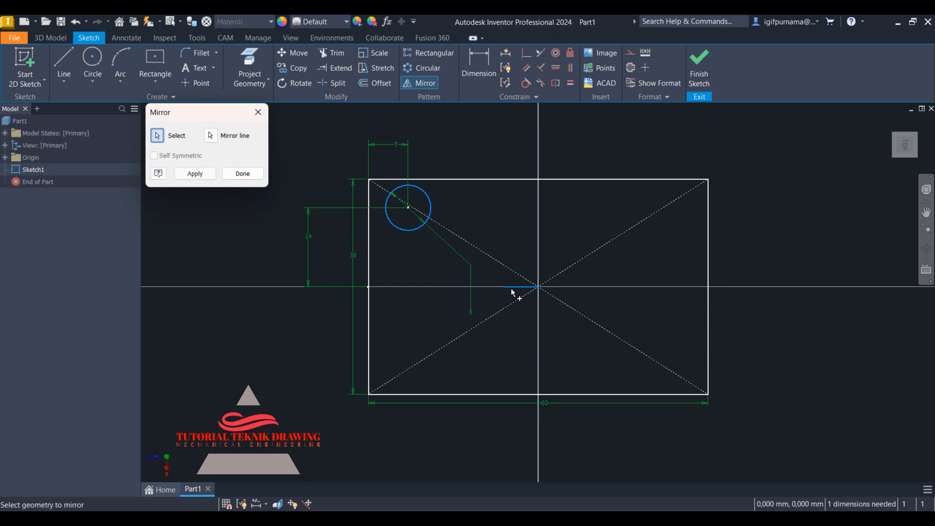
click(195, 174)
click(242, 175)
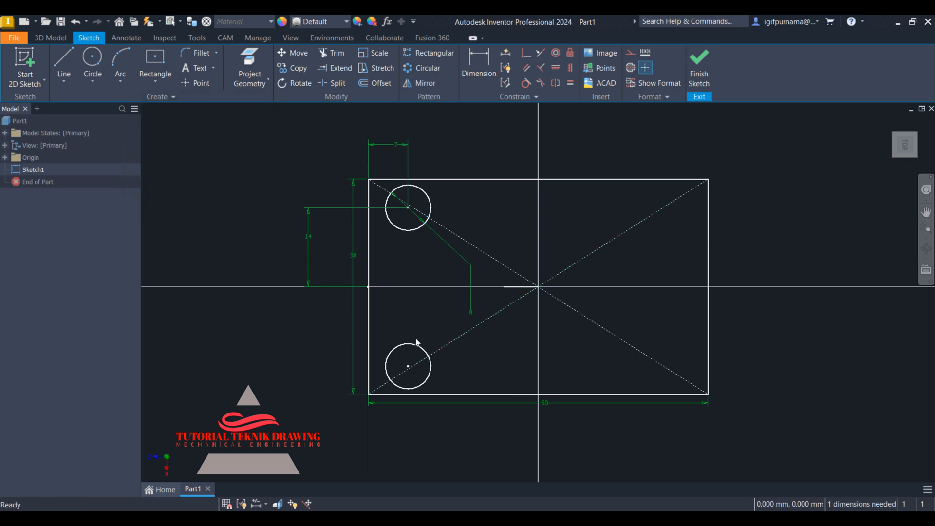
Delete the short horizontal line used as the mirror line for the two corner holes
right_click(513, 287)
click(508, 201)
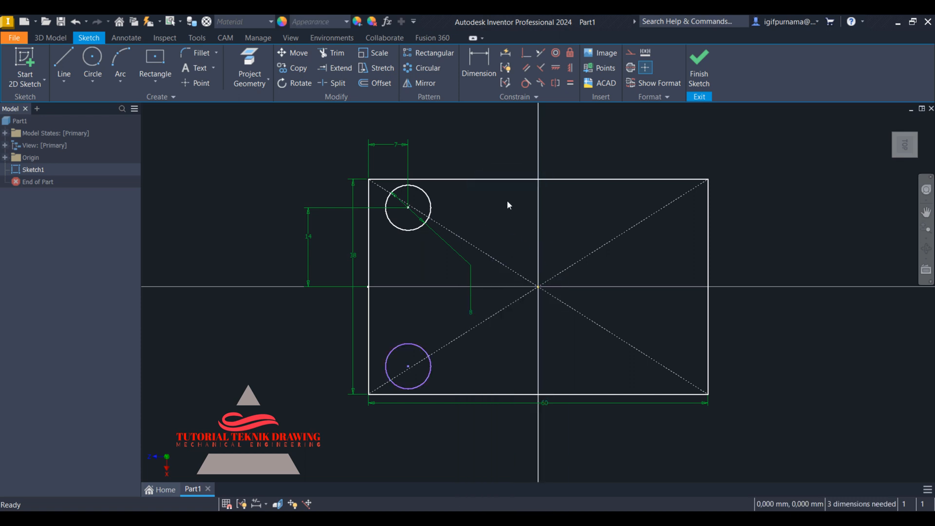
Check the reference drawing for the central hole and sketch a 15 mm diameter circle at the rectangle's centre
key(alt+Tab)
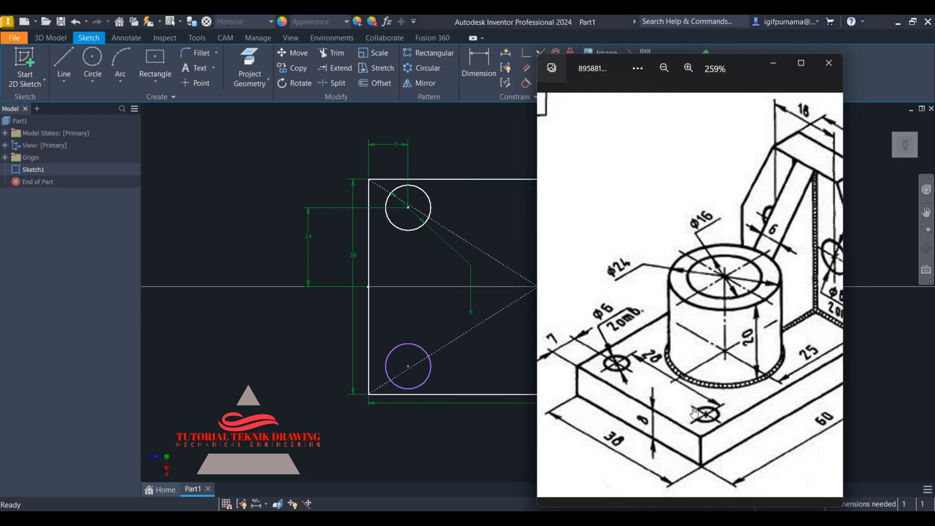
drag(725, 383, 709, 380)
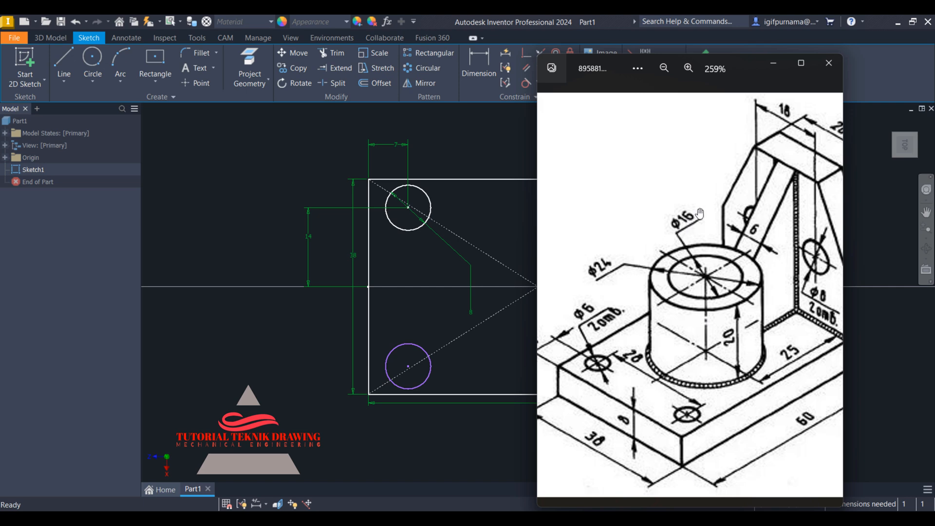
click(197, 156)
key(c)
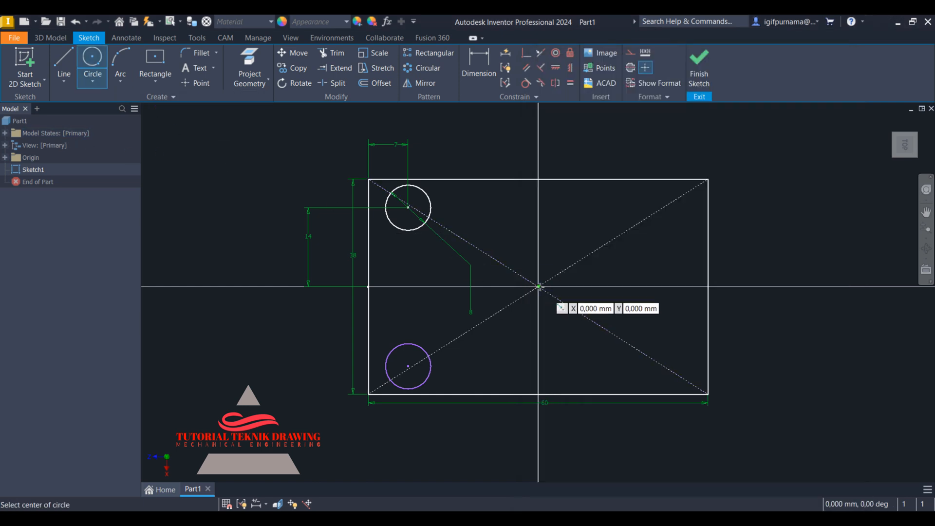
click(539, 287)
text(15)
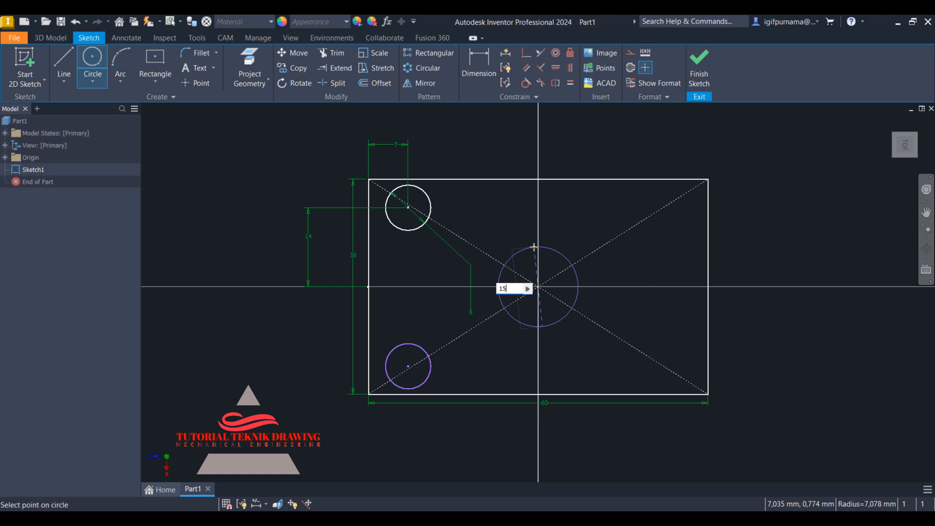
key(Return)
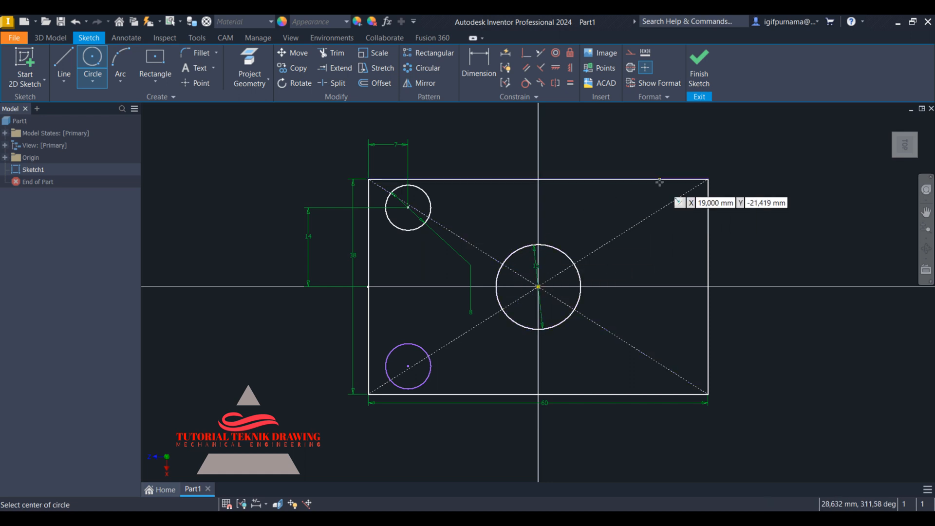
key(Escape)
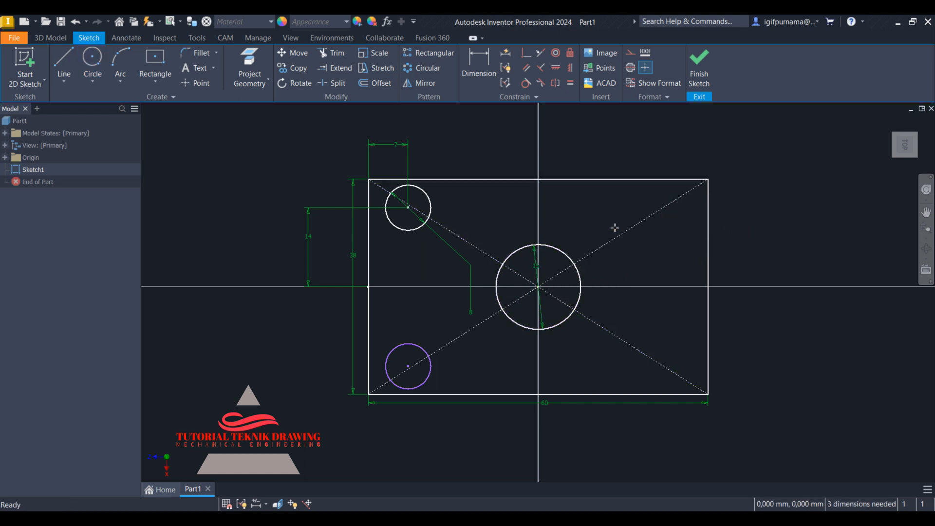
Set the central circle's diameter to 16 mm
double_click(538, 266)
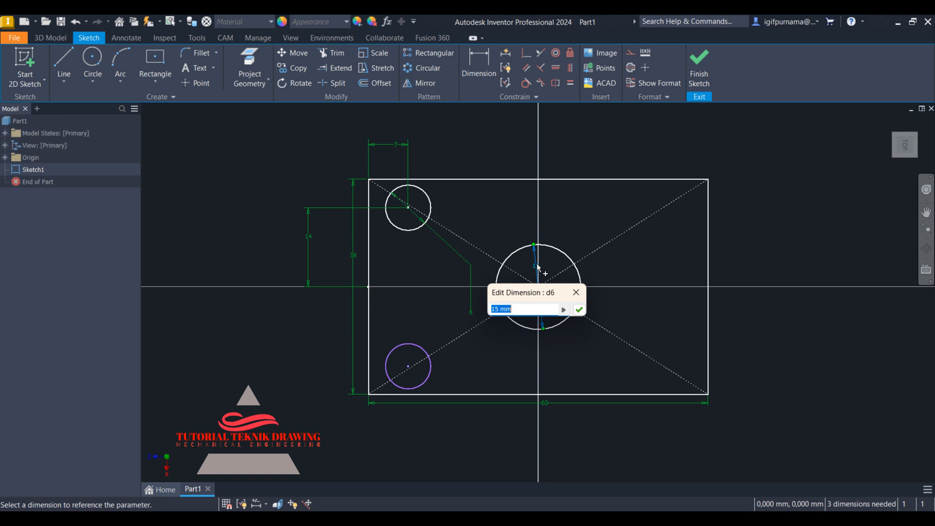
text(16)
key(Return)
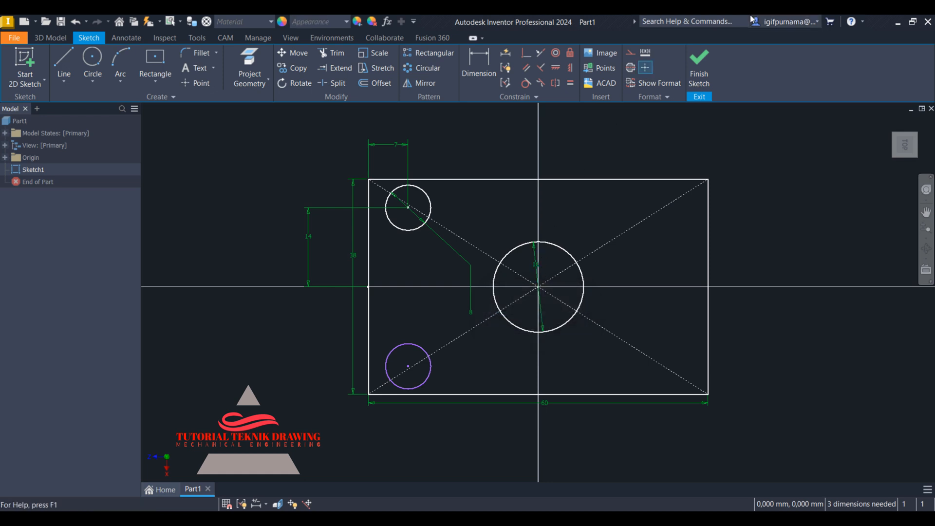
Finish the sketch and extrude the plate profile 8 mm, leaving the three circles open as holes
click(700, 72)
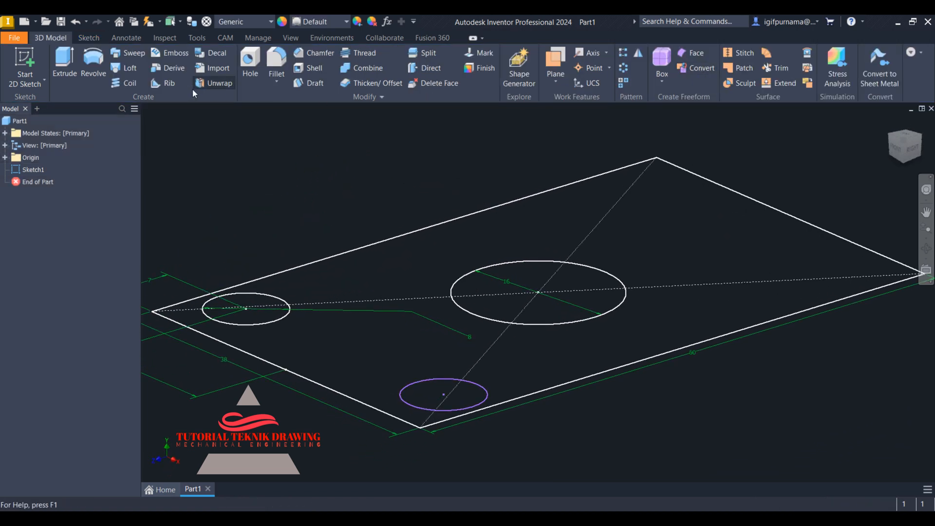
click(68, 62)
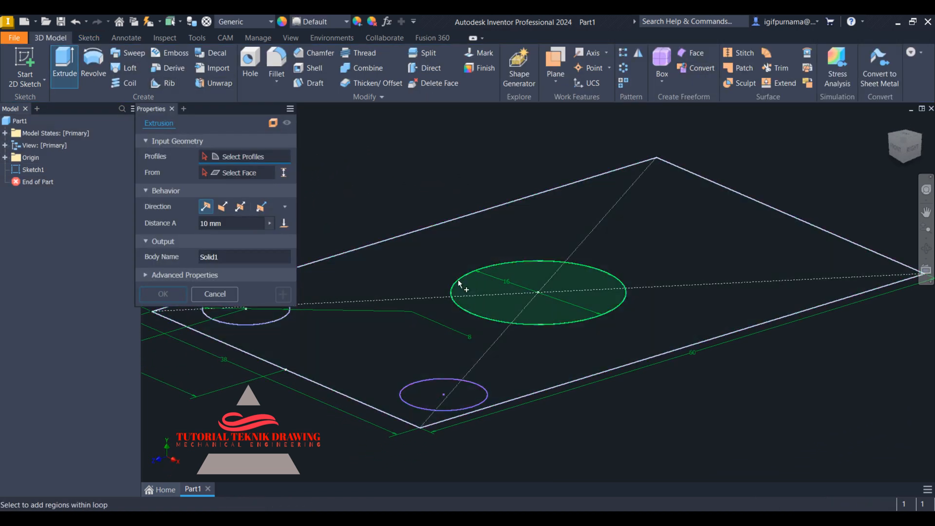
click(442, 255)
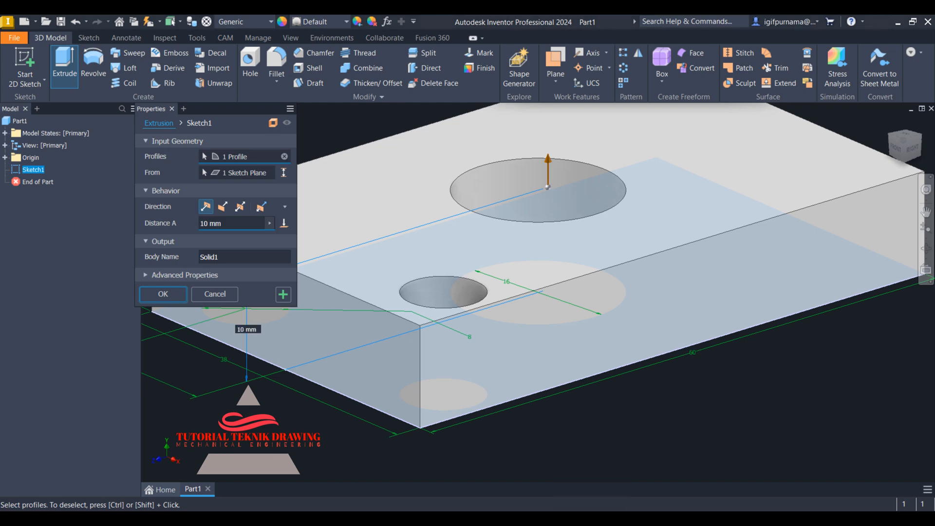
key(alt+Tab)
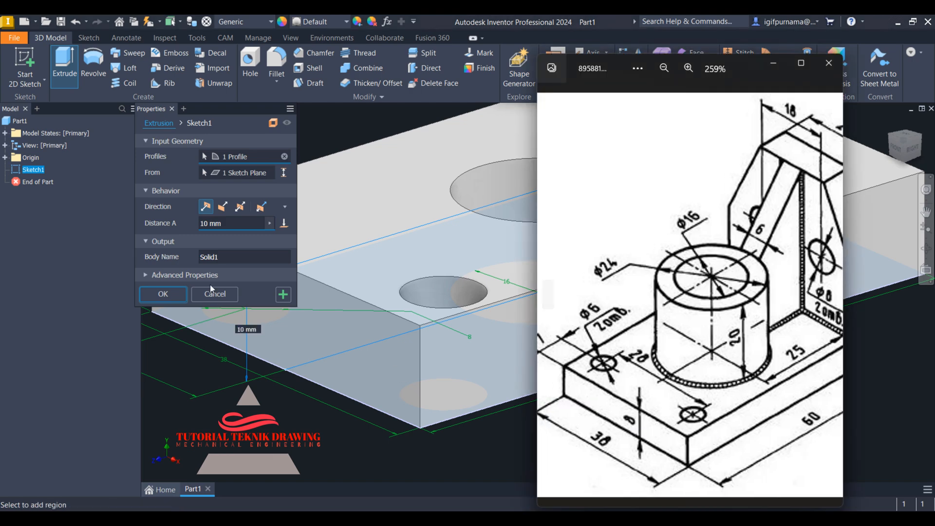
click(223, 239)
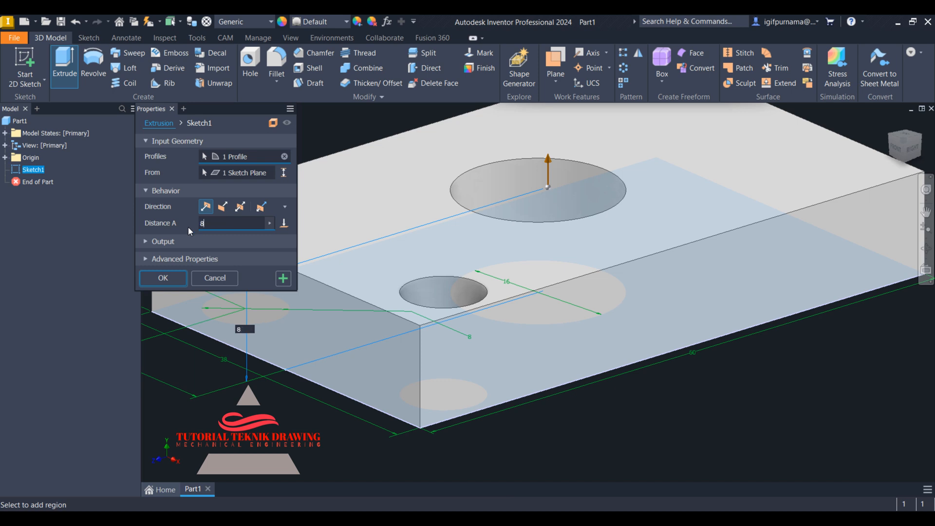
click(163, 278)
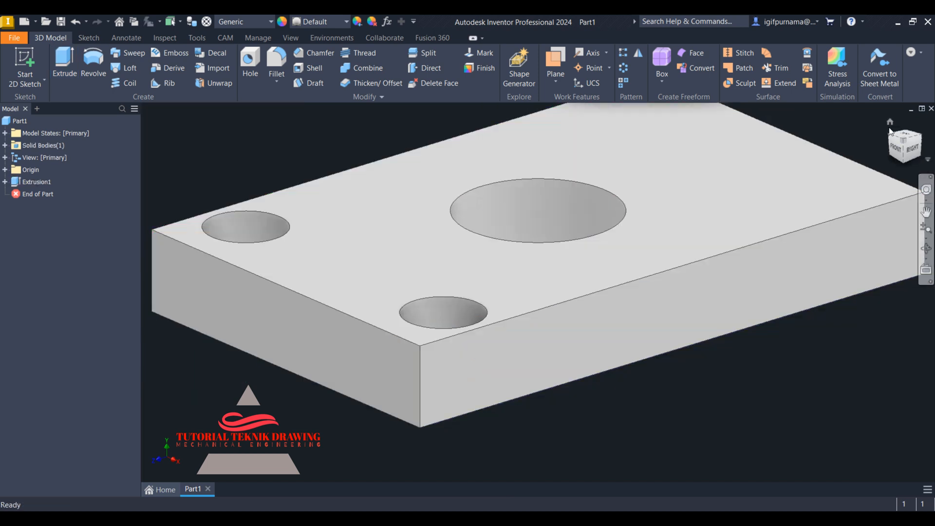
click(890, 122)
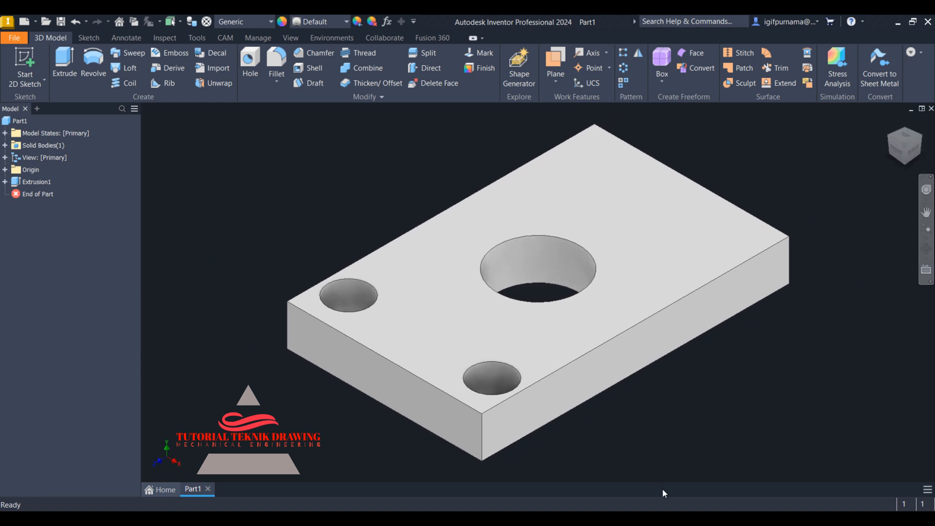
Review the boss dimensions in the reference drawing and start a new sketch on the plate's top face
key(alt+Tab)
mouse_move(680, 432)
mouse_down()
mouse_move(632, 416)
mouse_move(654, 416)
mouse_up()
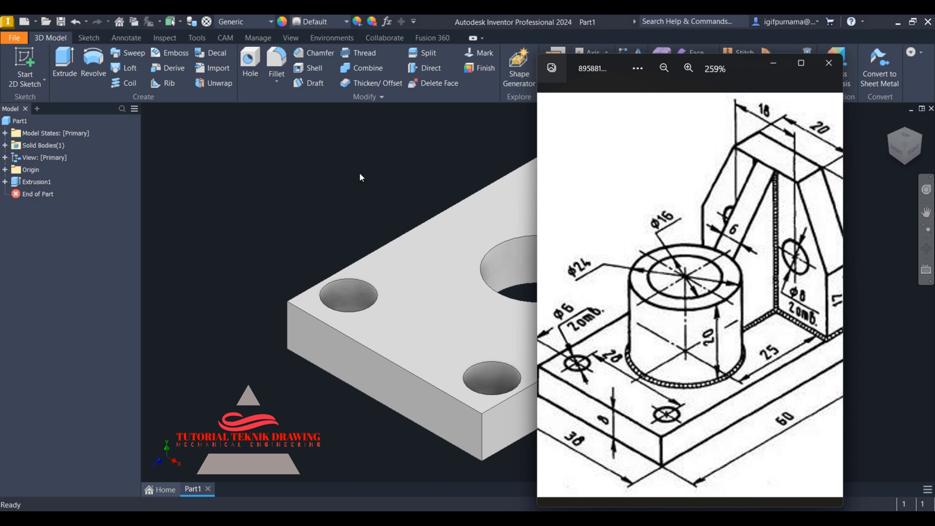
key(alt+Tab)
click(537, 210)
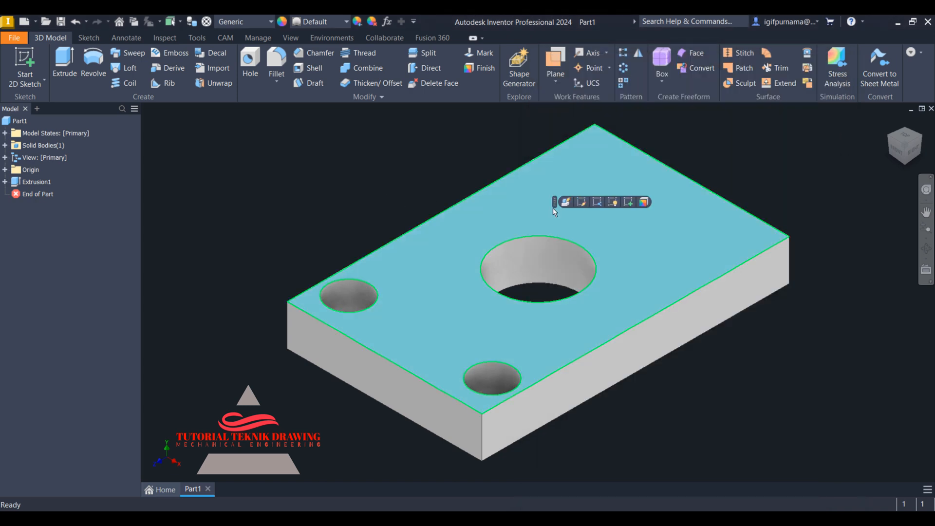
click(629, 202)
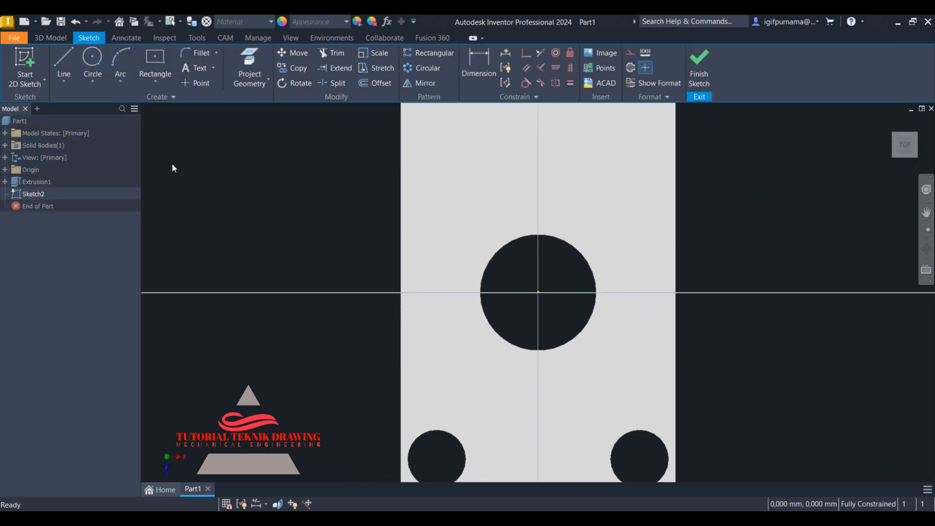
Sketch a 28 mm diameter circle concentric with the plate's central hole
click(93, 57)
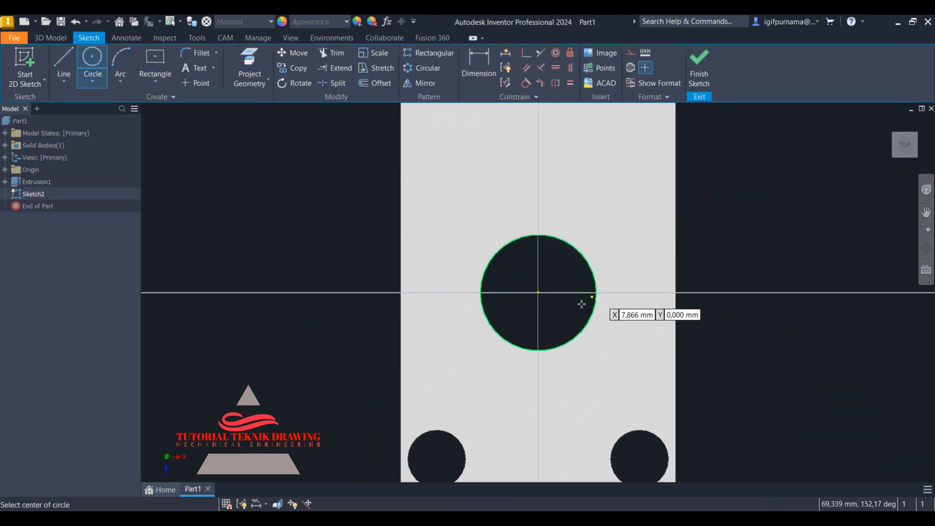
click(538, 292)
text(2)
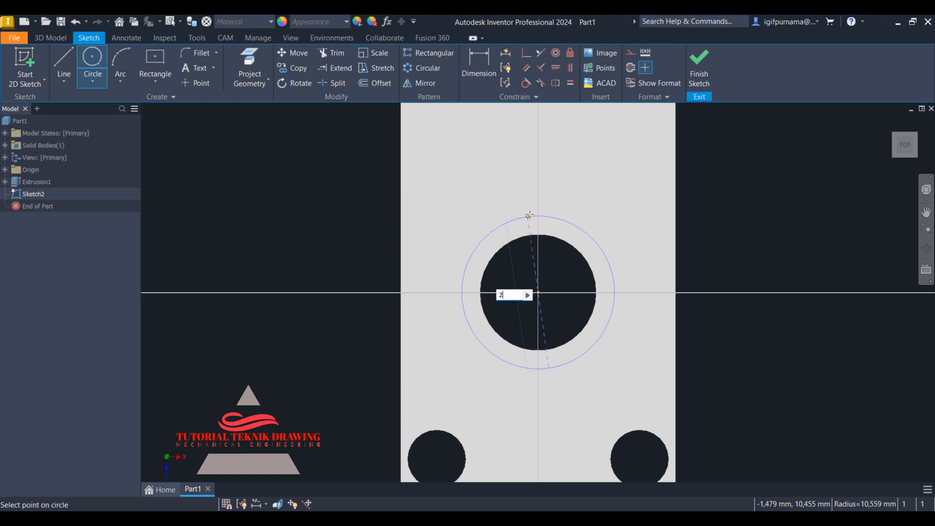
text(8)
key(Return)
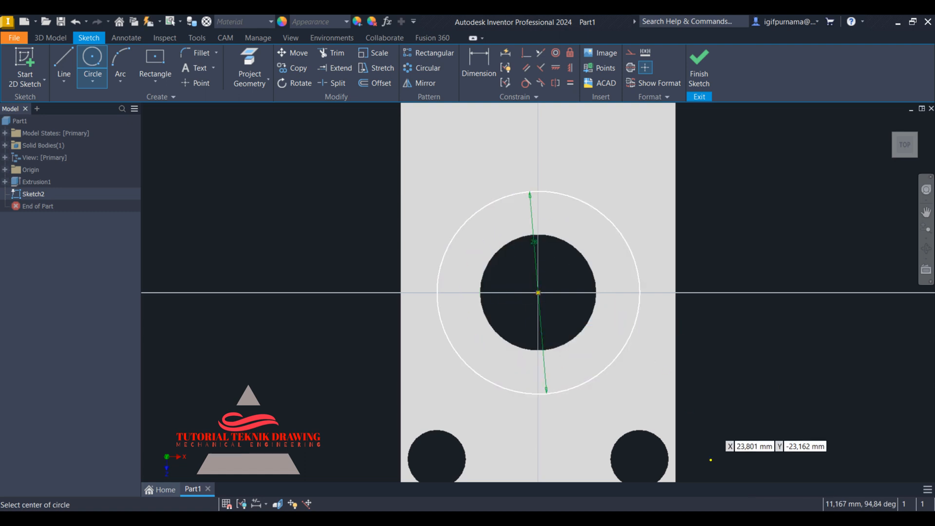
Check the boss diameter in the reference drawing and set the new circle's diameter to 24 mm
key(alt+Tab)
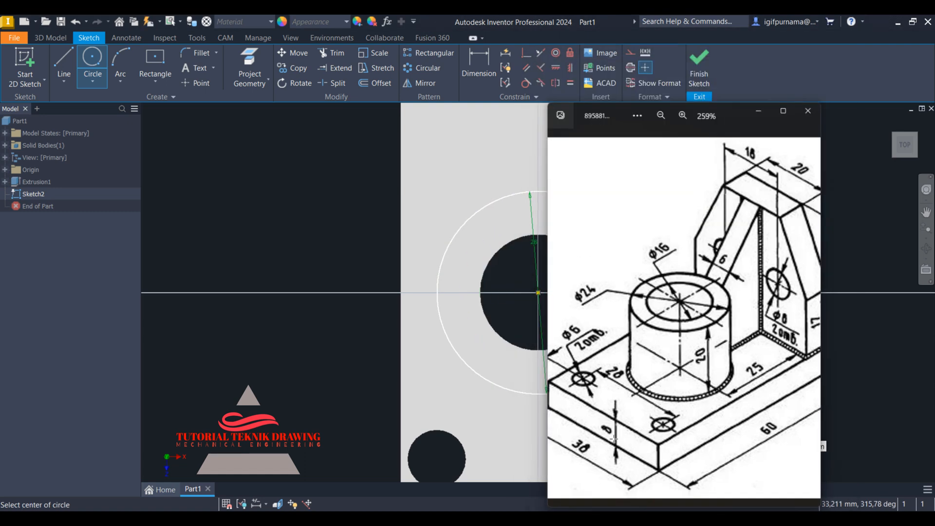
key(alt+Tab)
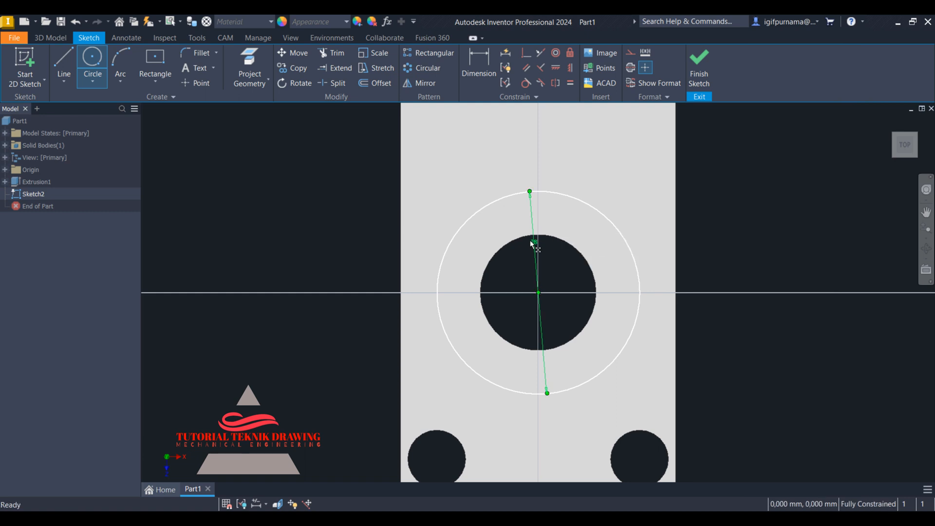
double_click(531, 241)
text(24)
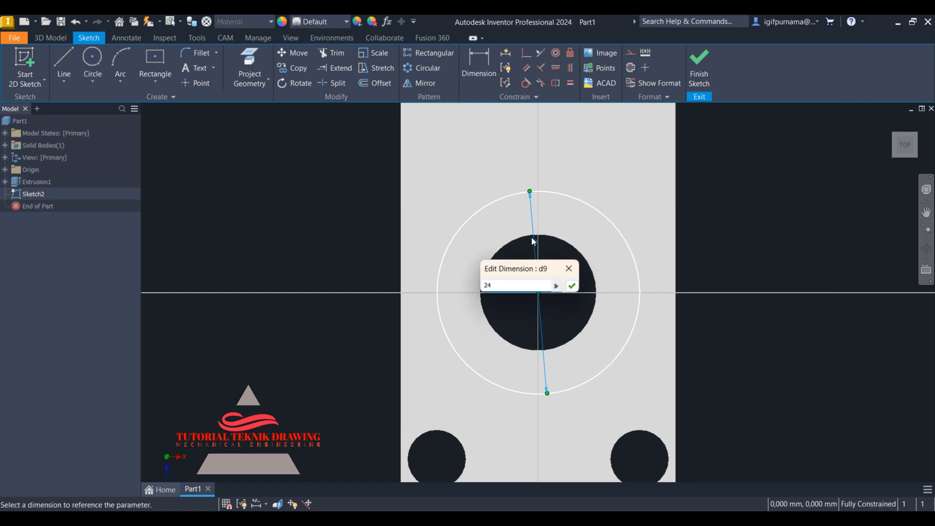
key(Return)
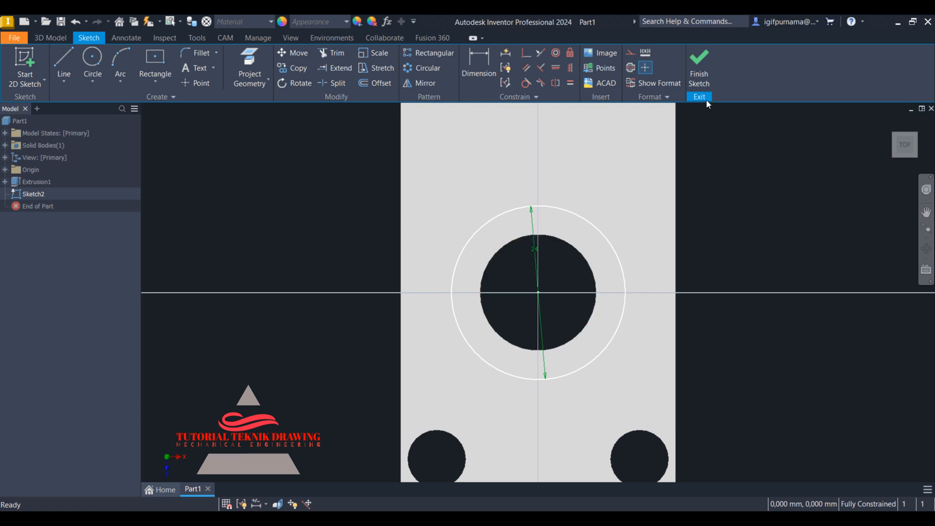
click(700, 69)
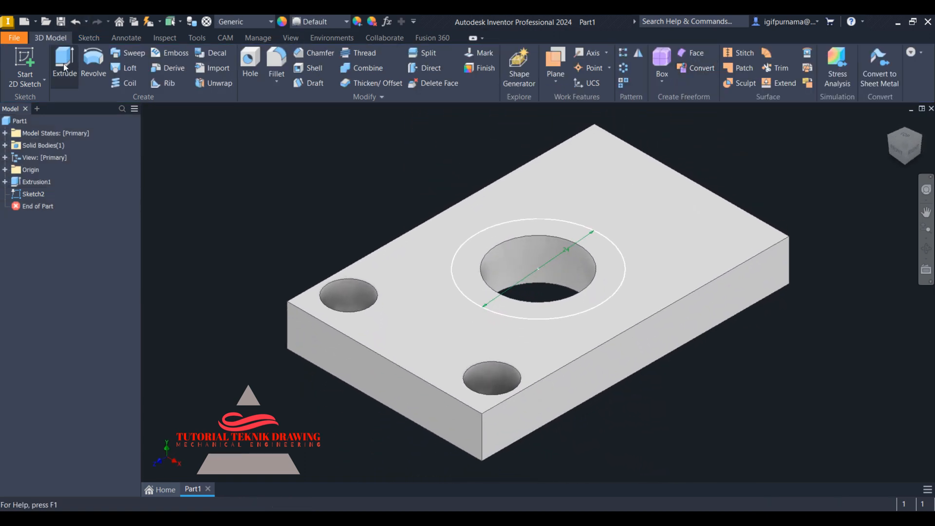
click(65, 66)
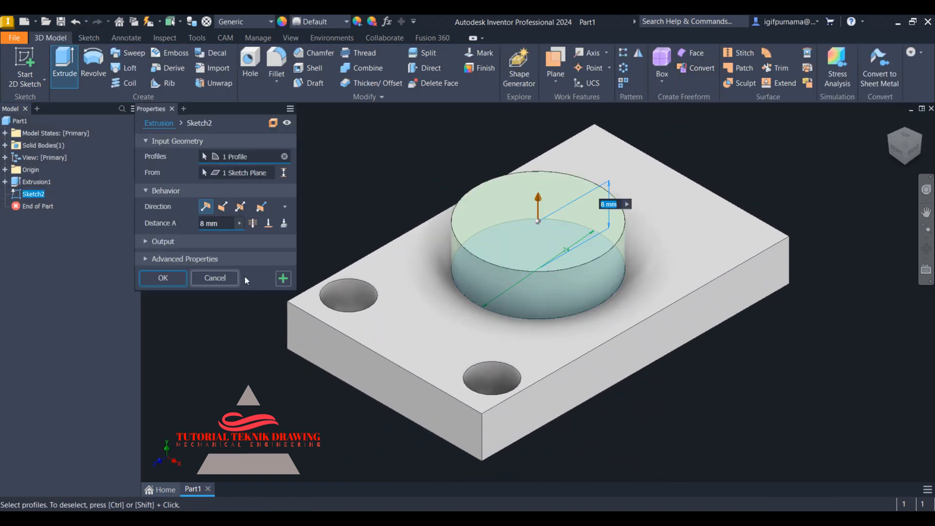
click(217, 280)
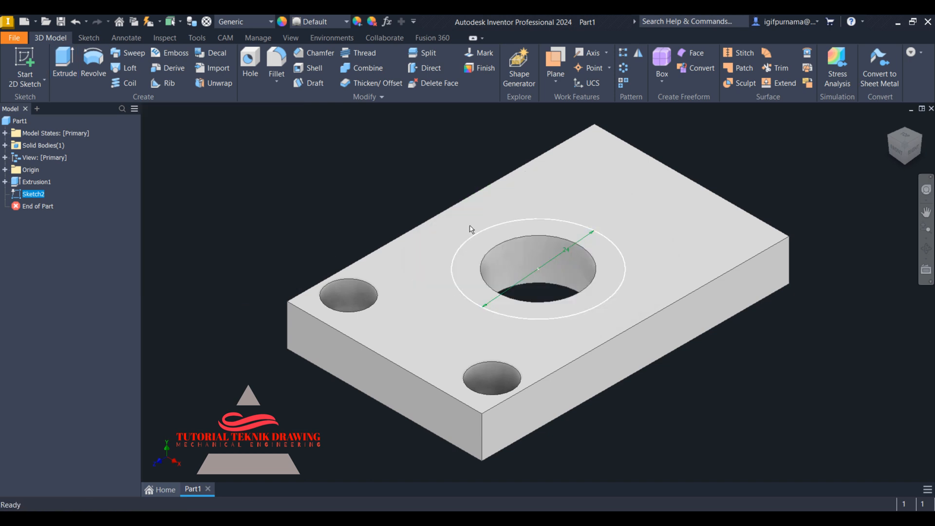
Reopen the boss circle's sketch for editing and project the edge of the 16 mm central hole into it
click(623, 260)
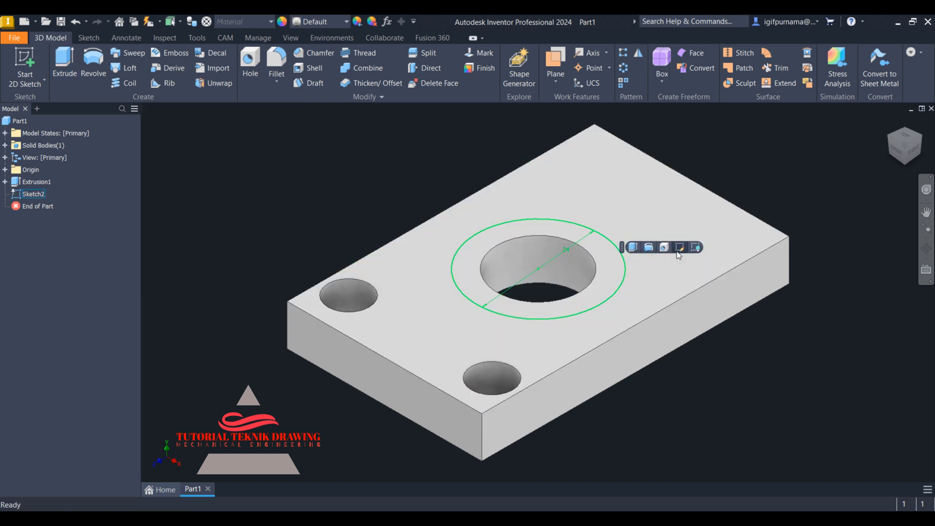
click(679, 248)
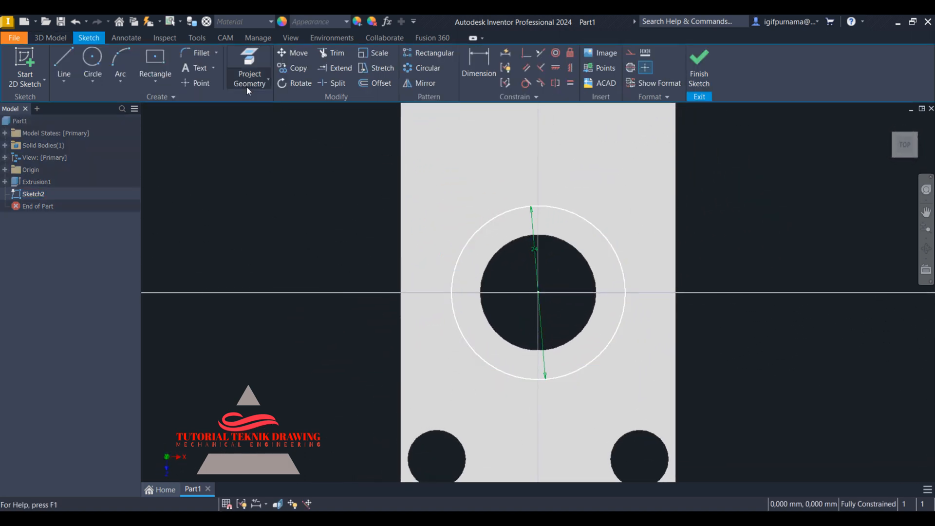
click(246, 84)
click(251, 101)
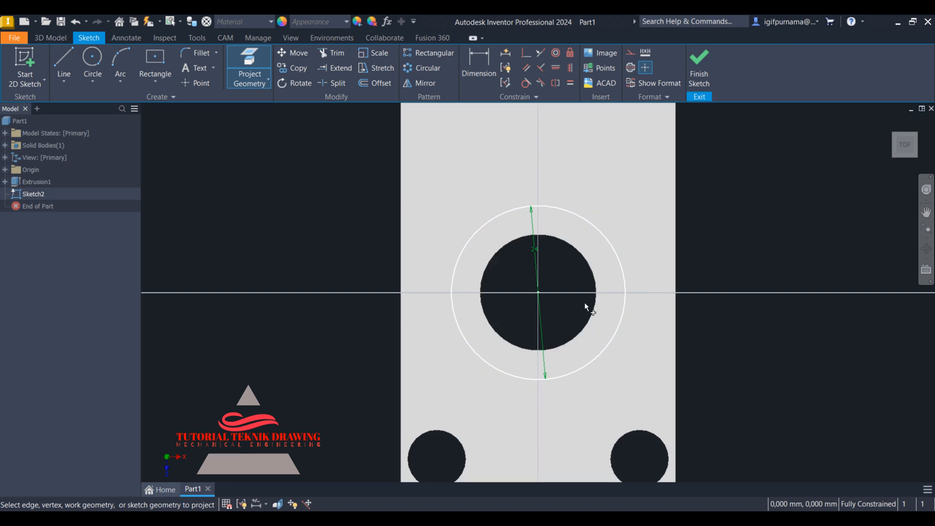
click(590, 267)
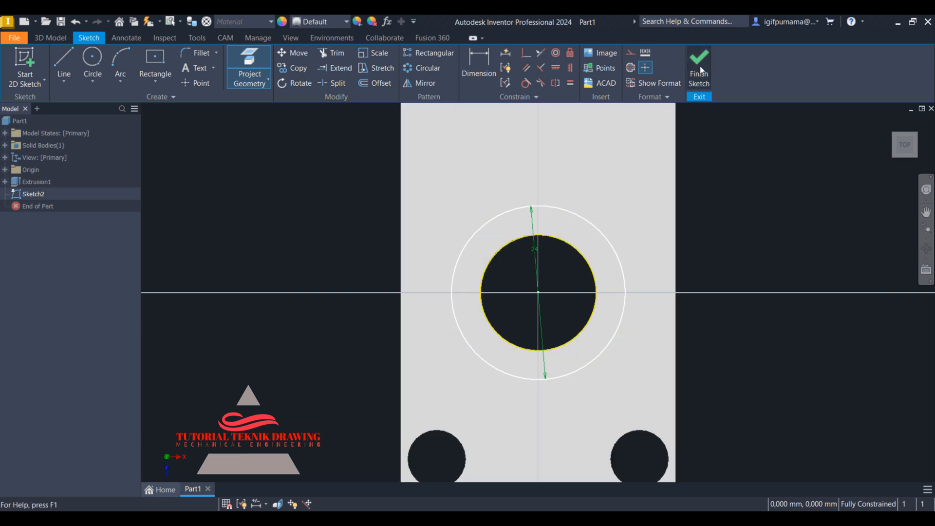
Finish the boss sketch and extrude the ring between the two circles 20 mm upward, checking the height in the reference drawing
click(700, 71)
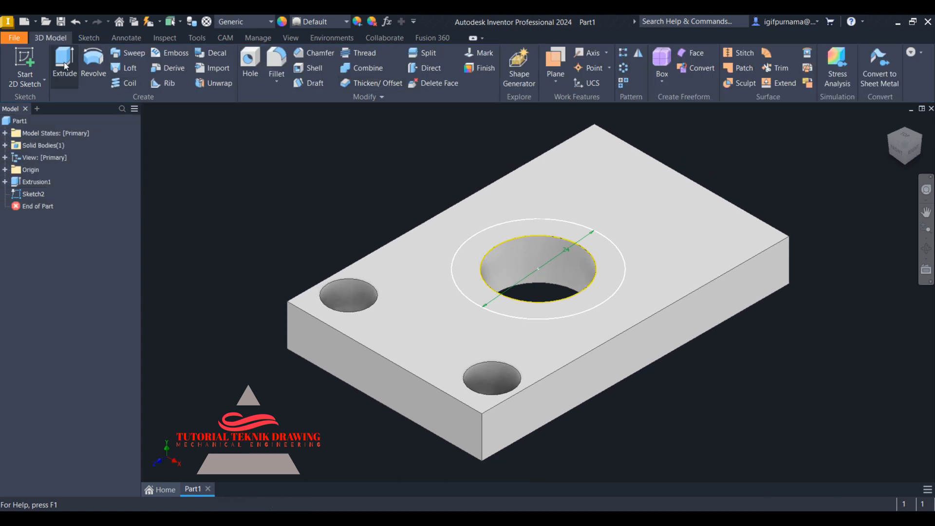
click(65, 66)
click(555, 228)
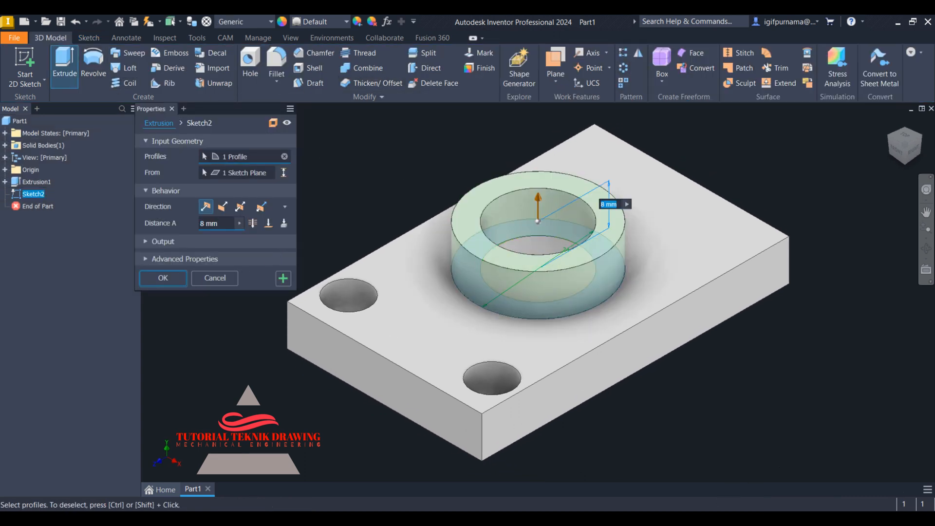
click(661, 517)
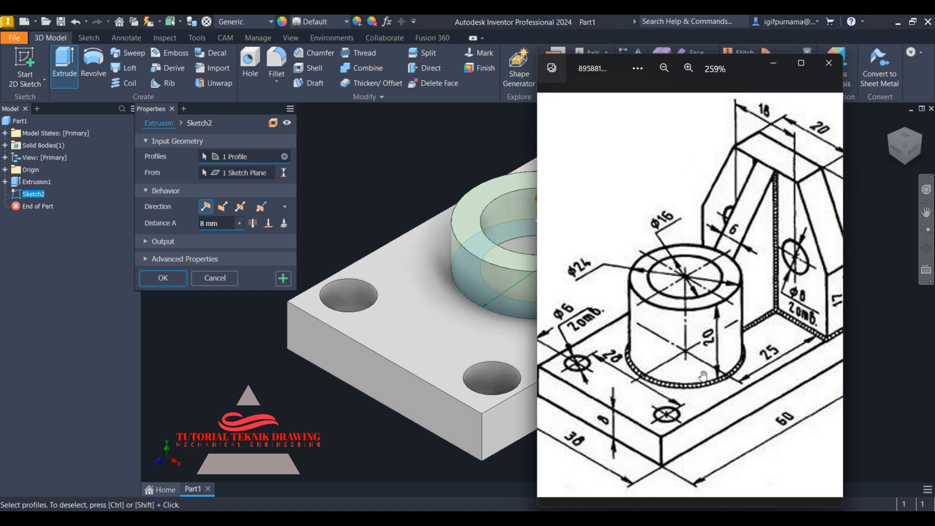
click(218, 226)
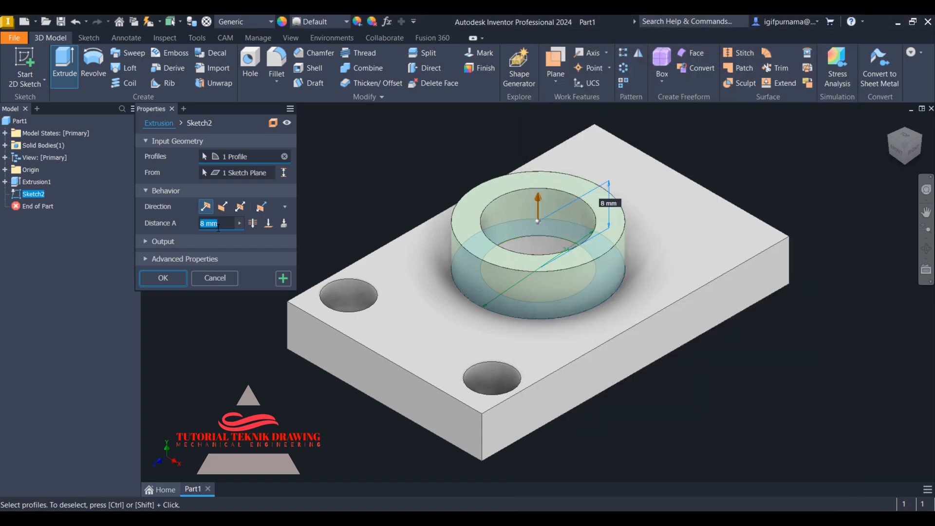
text(20)
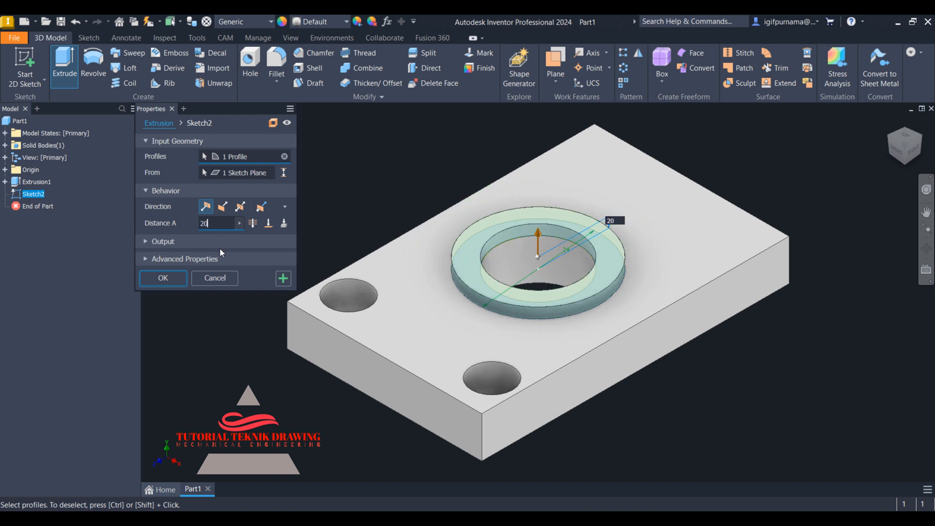
key(Return)
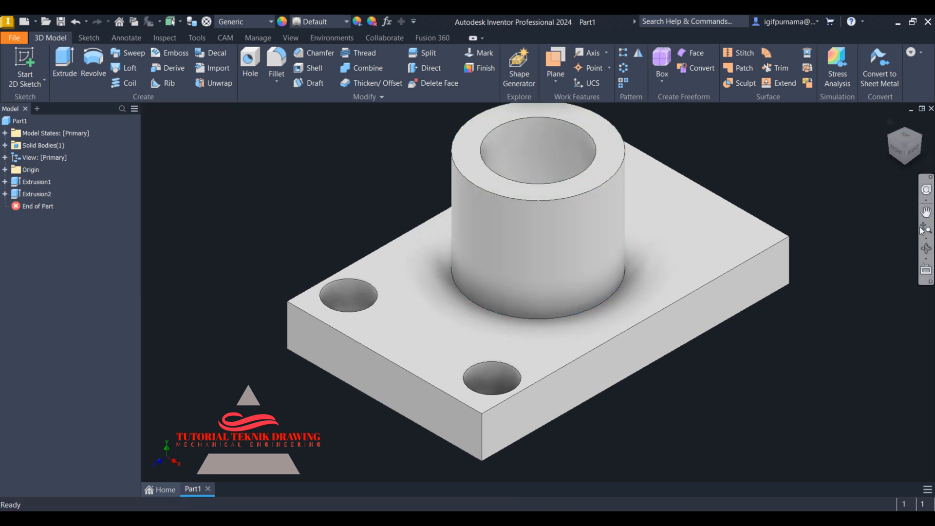
Inspect the extruded boss from another angle and examine the upright plate's dimensions in the reference drawing
click(927, 251)
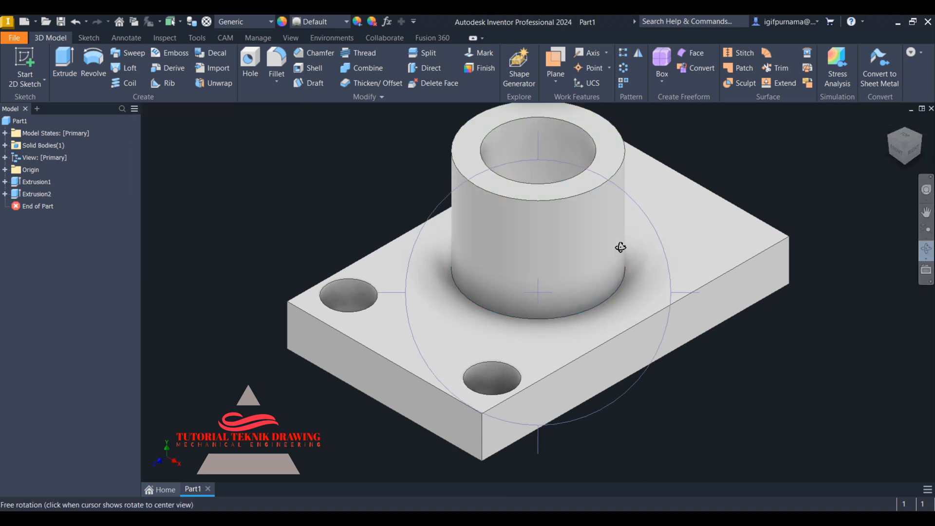
mouse_move(621, 246)
mouse_down()
mouse_move(612, 299)
mouse_move(627, 290)
mouse_move(593, 244)
mouse_move(598, 257)
mouse_move(603, 251)
mouse_up()
right_click(632, 196)
click(666, 196)
click(920, 130)
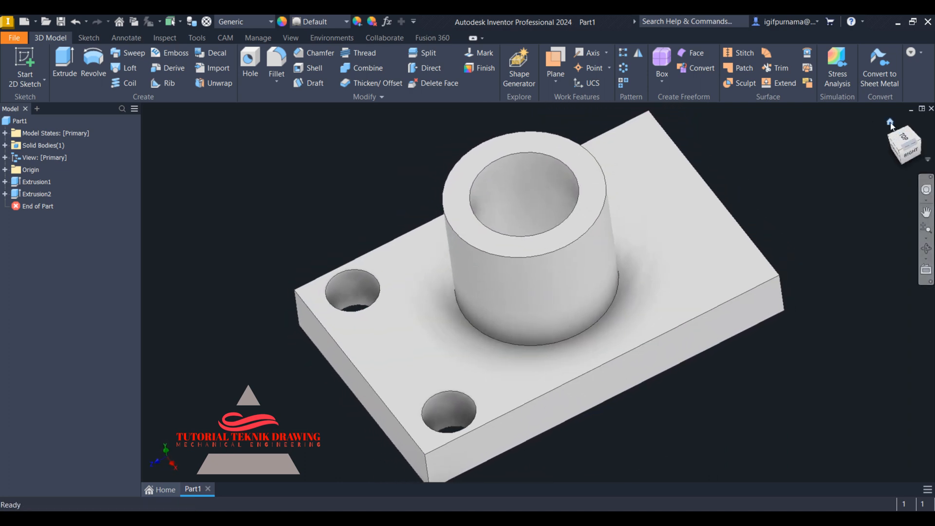
key(alt+Tab)
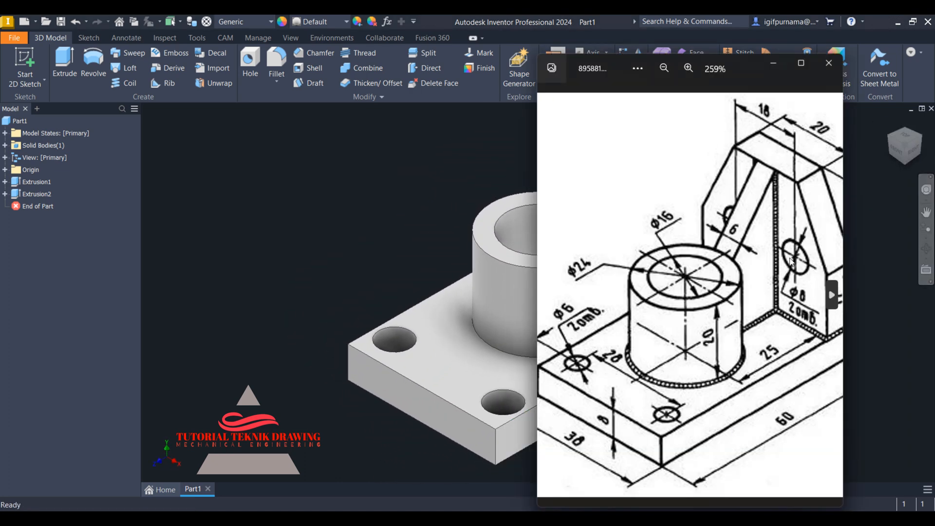
click(832, 293)
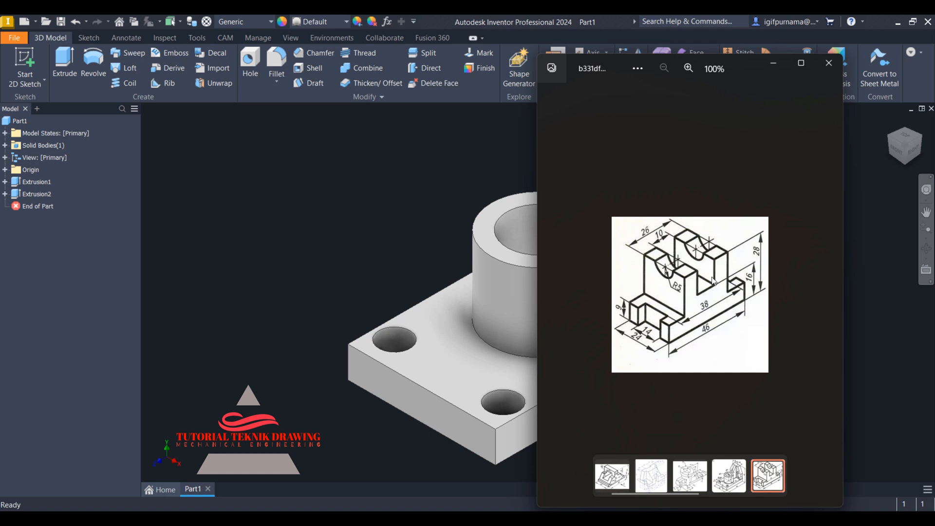
click(730, 482)
click(689, 67)
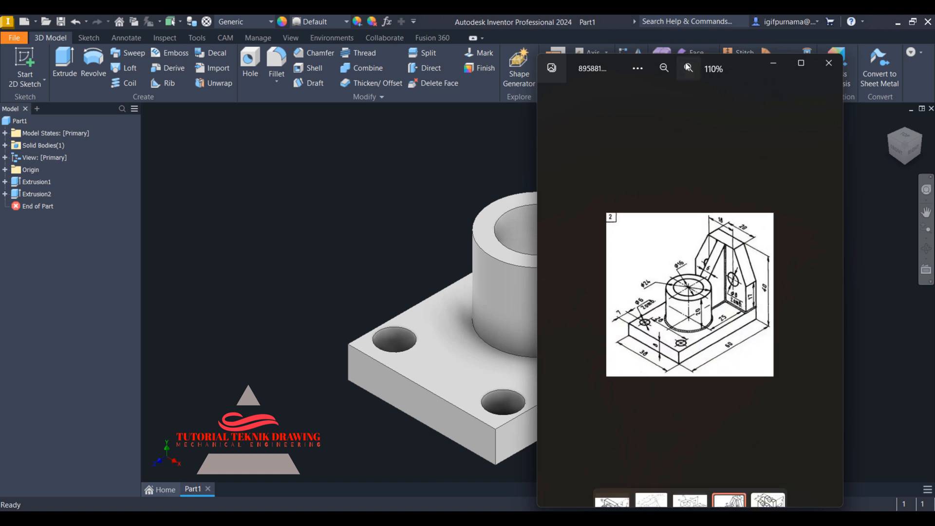
click(688, 67)
click(689, 68)
drag(709, 222, 626, 247)
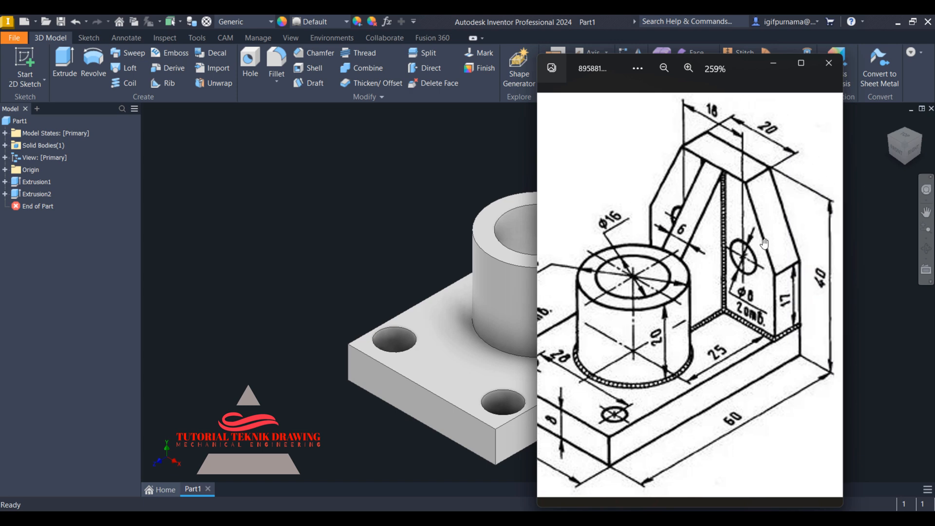
click(233, 224)
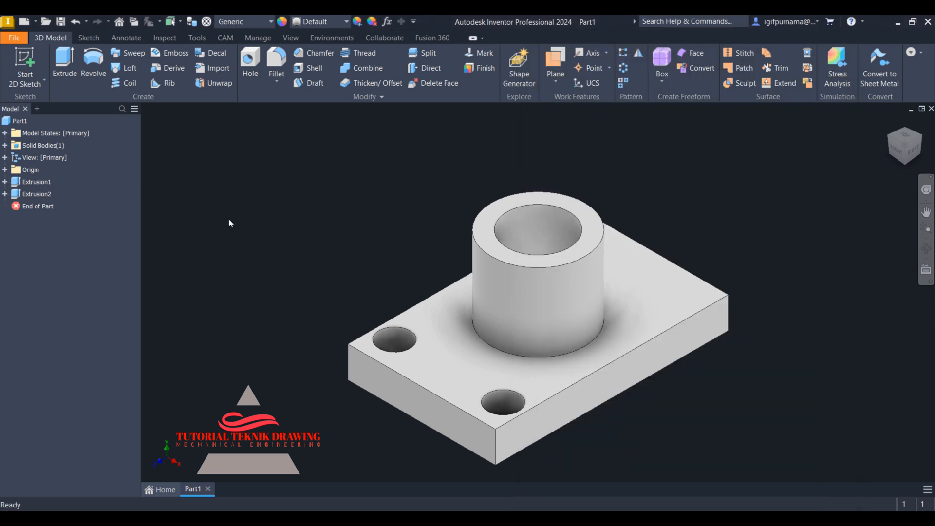
Start a sketch on the base plate's top face and draw a full-width rectangle about 9 mm deep along the edge opposite the small holes
click(645, 287)
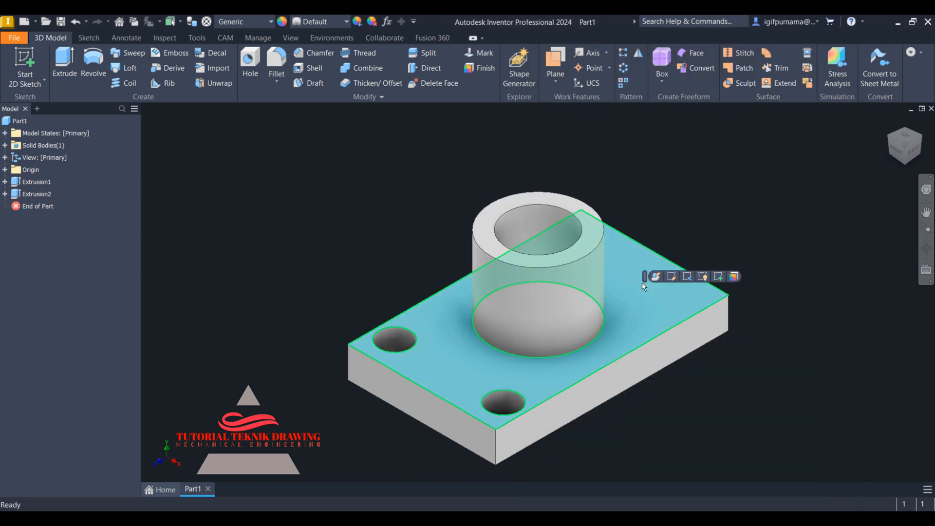
click(719, 277)
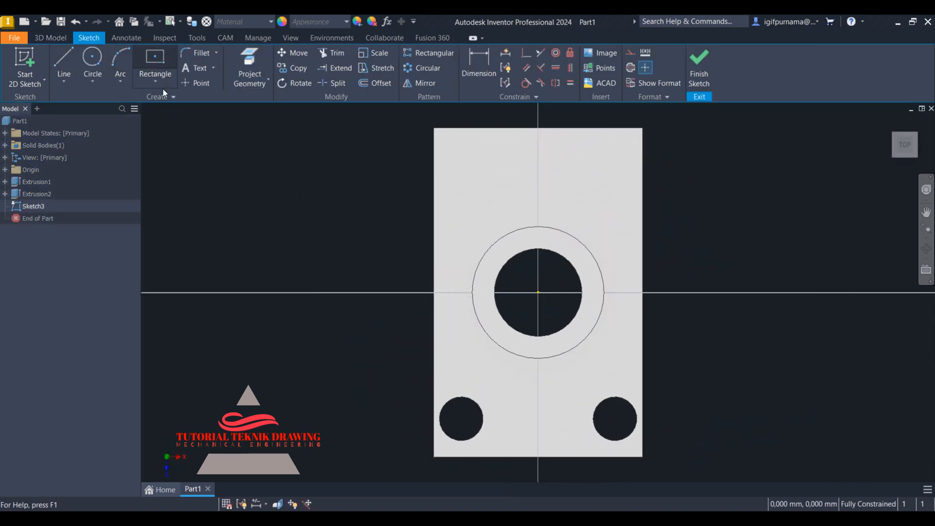
click(154, 81)
click(165, 104)
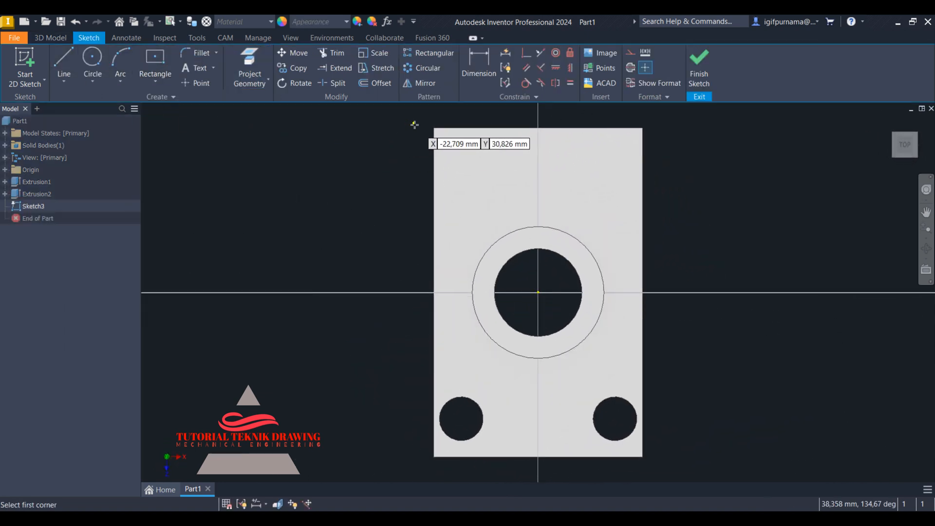
click(434, 128)
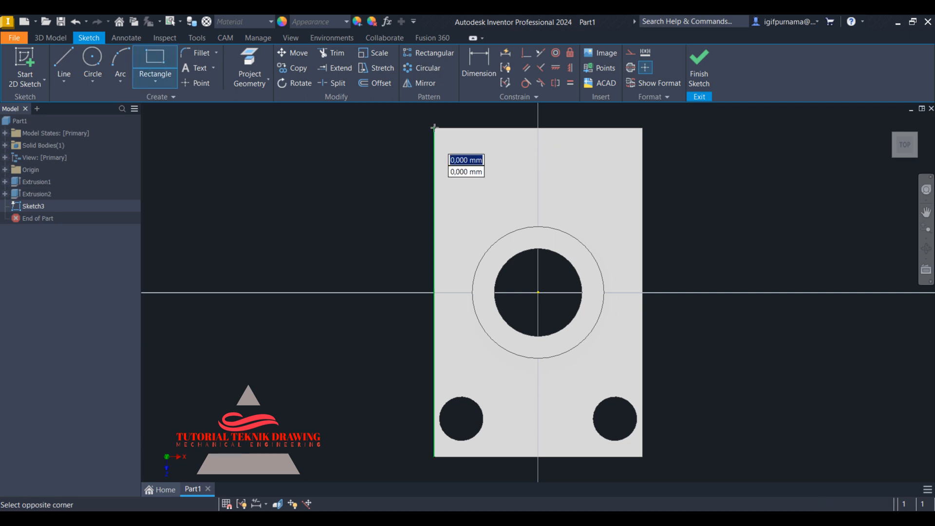
click(650, 185)
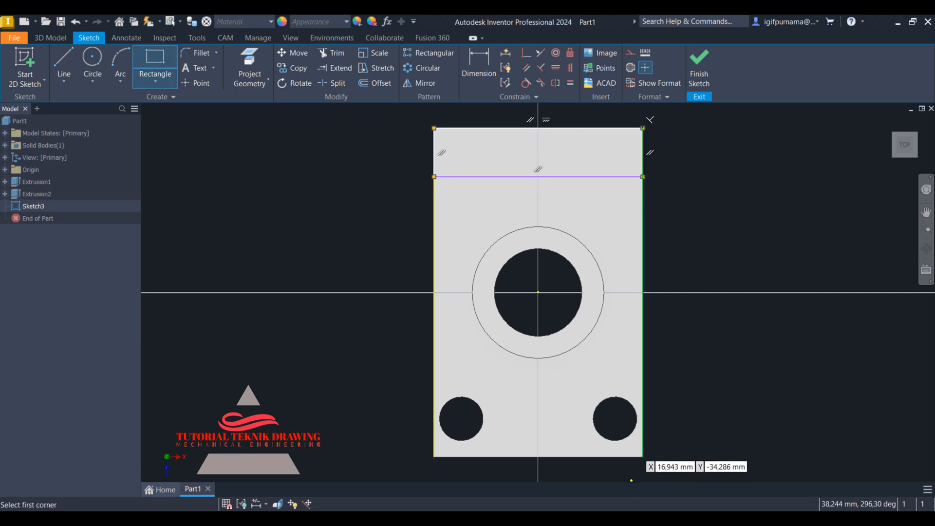
Check the reference drawing and set the rectangle's depth to 8 mm
click(630, 518)
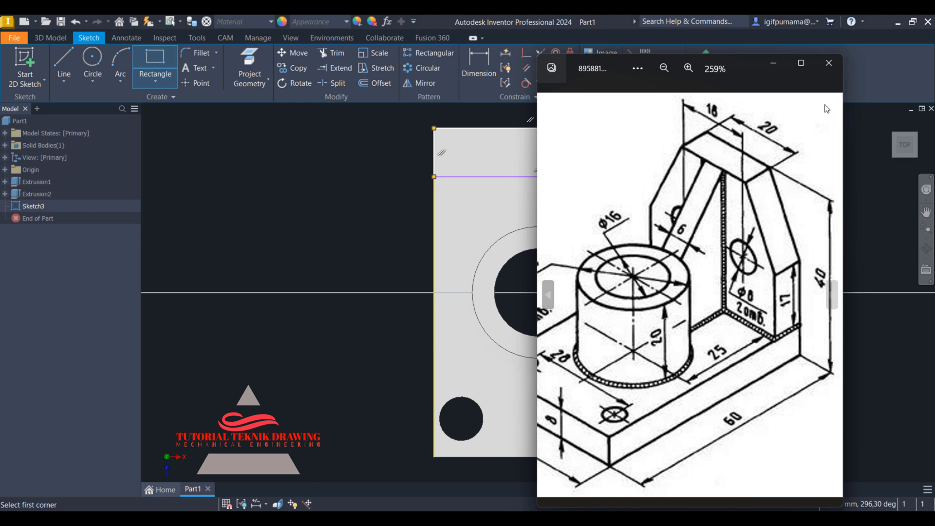
click(773, 63)
click(479, 64)
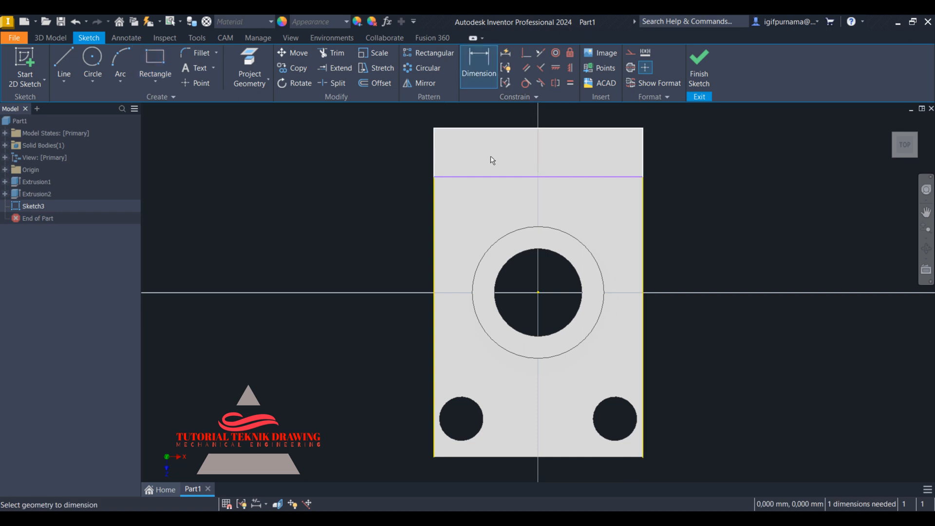
click(491, 177)
click(487, 128)
click(369, 158)
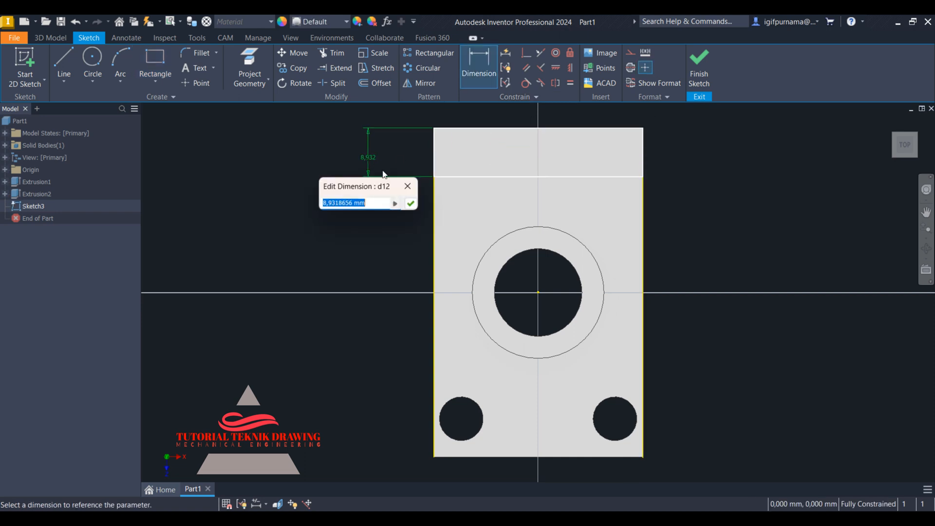
text(8)
key(Return)
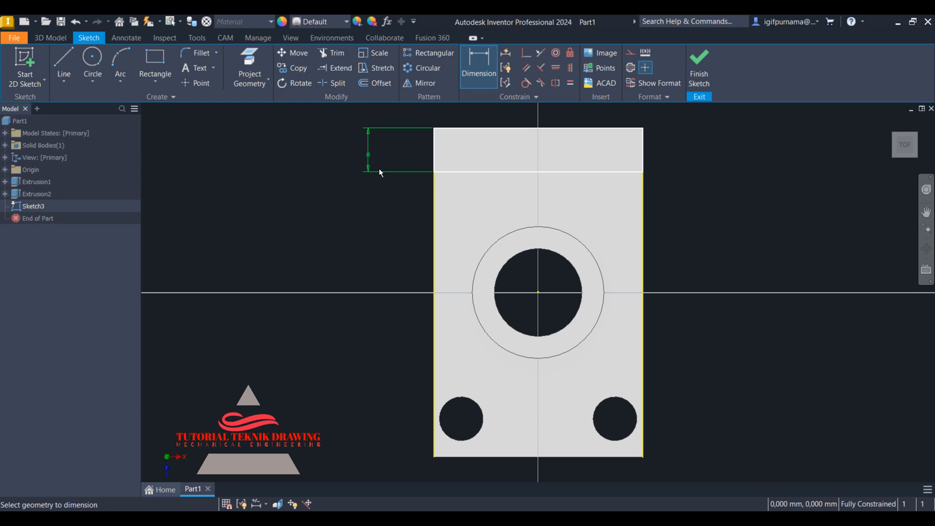
Finish the rectangle's sketch, start extruding it and check the bracket's overall height and base thickness in the reference drawing
click(707, 69)
click(74, 68)
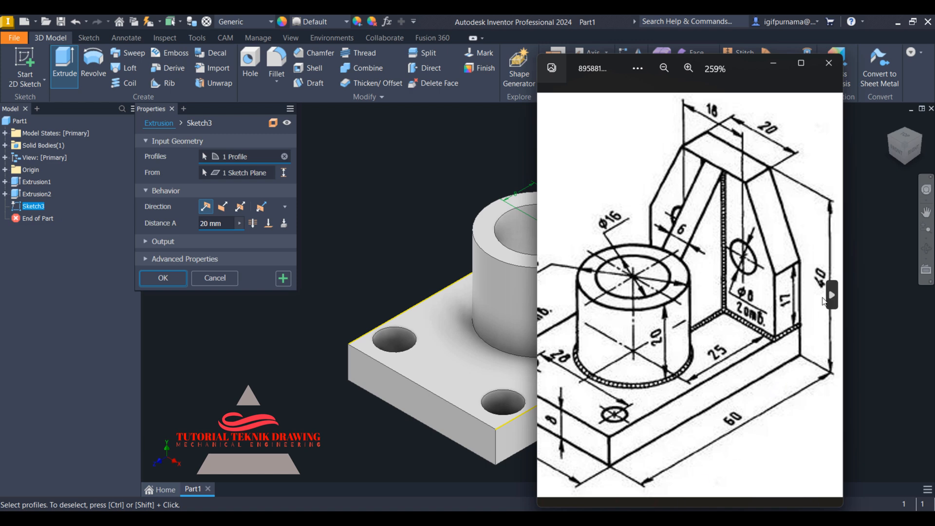
drag(658, 424, 692, 423)
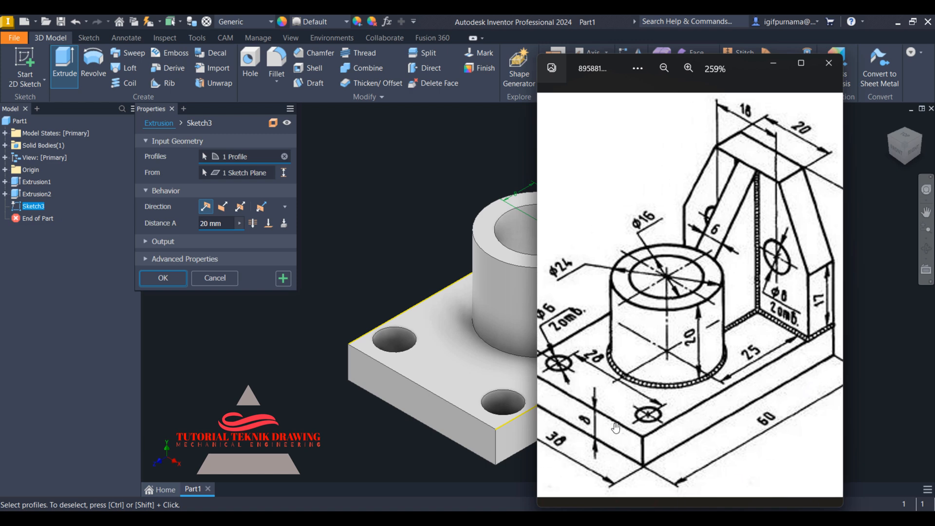
drag(767, 377, 734, 376)
Switch to Calculator and subtract the 8 mm base thickness from the 40 mm overall height
click(646, 519)
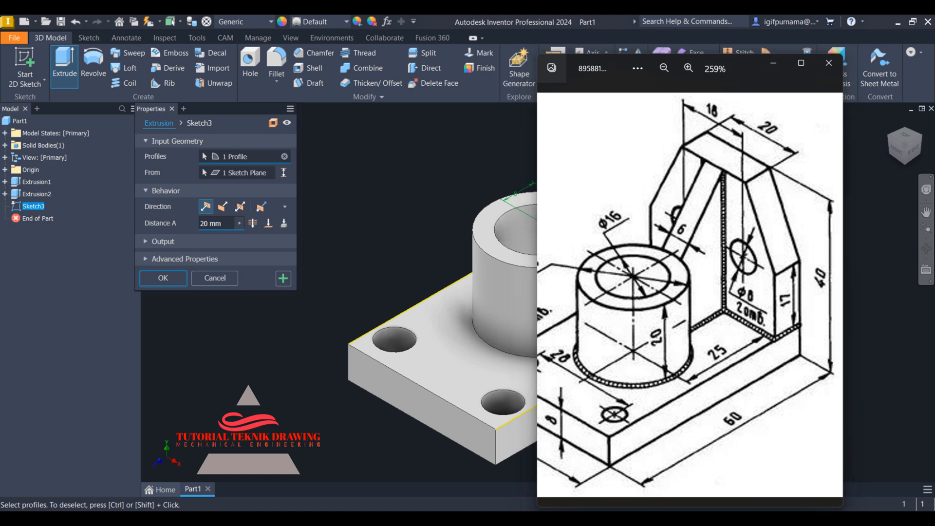
click(306, 283)
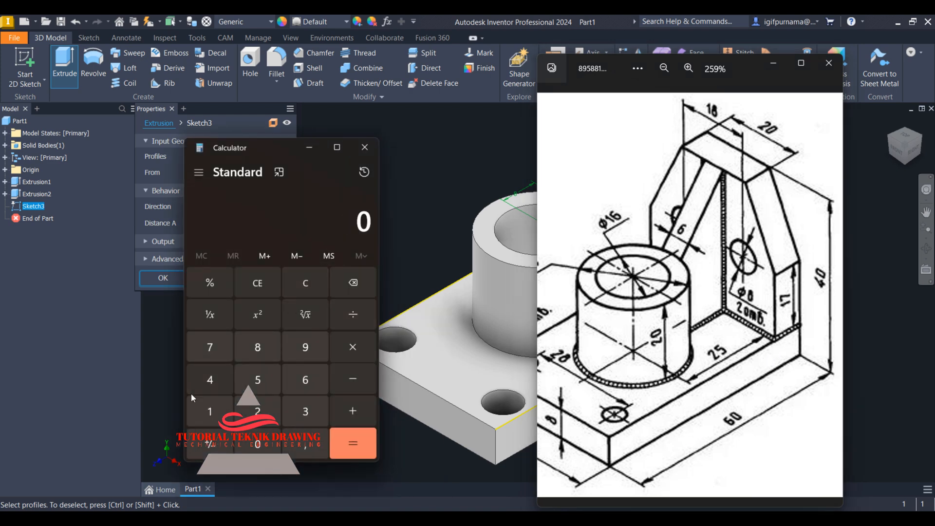
click(210, 379)
click(258, 443)
click(353, 379)
click(257, 347)
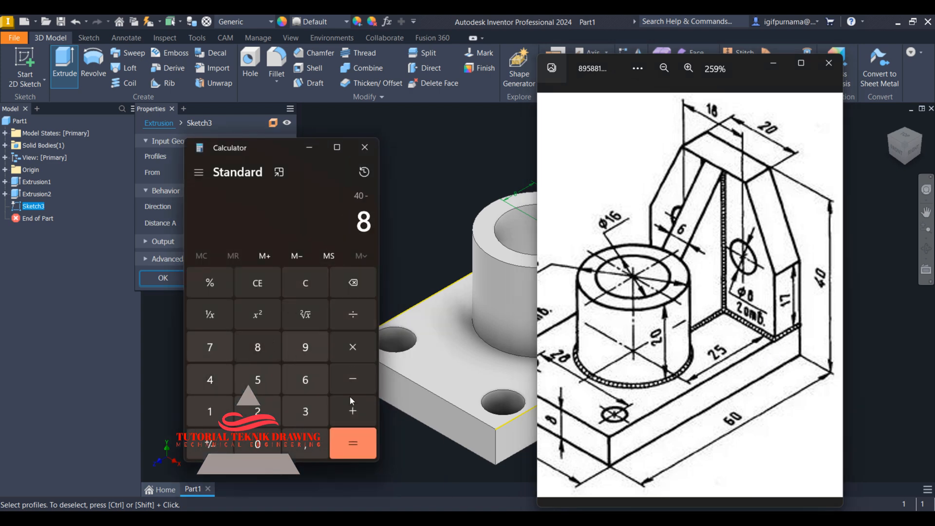
click(352, 443)
click(306, 148)
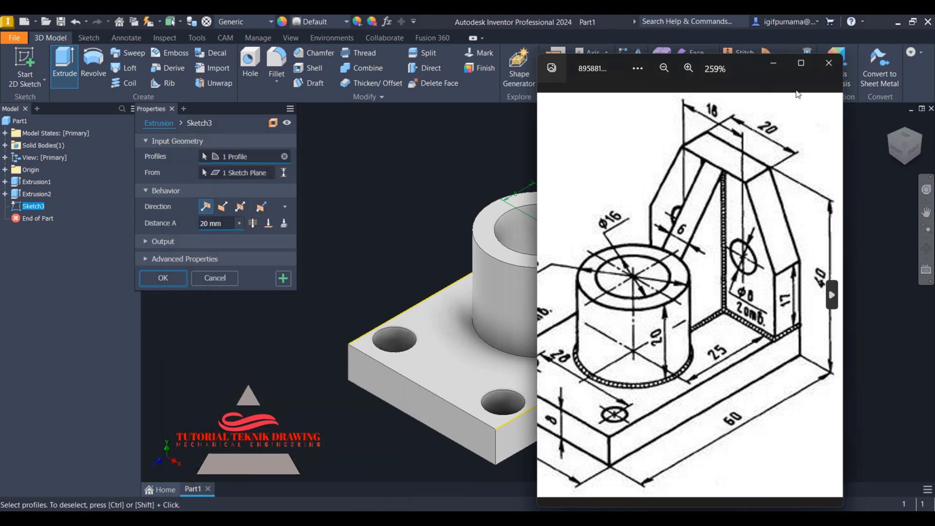
Put the reference drawing away and extrude the rectangle 32 mm upward as the upright plate
click(773, 63)
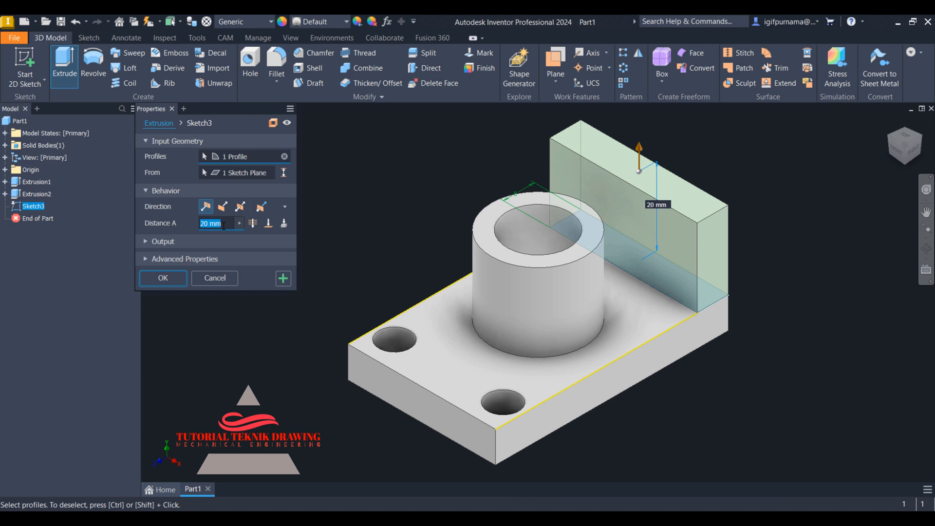
text(32)
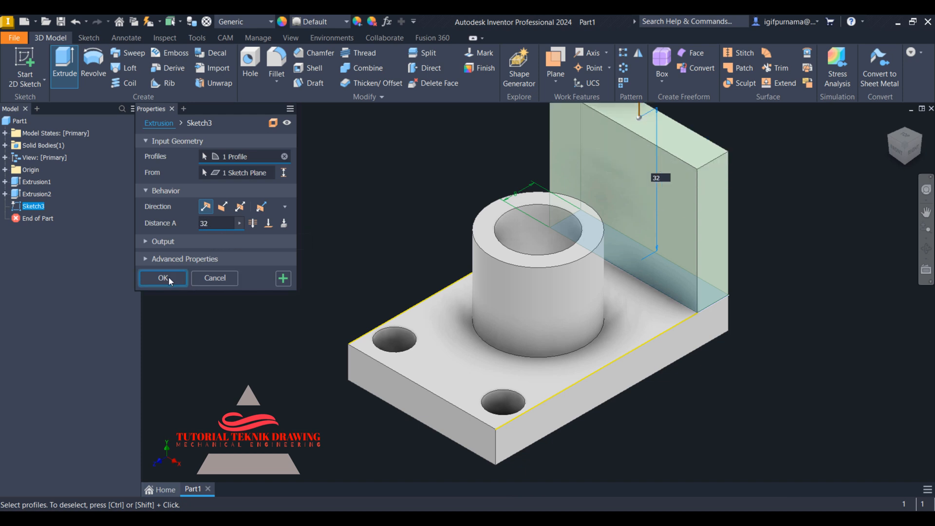
click(169, 276)
Check the upright plate's sloped-corner dimensions in the reference drawing and return to the part
key(alt+Tab)
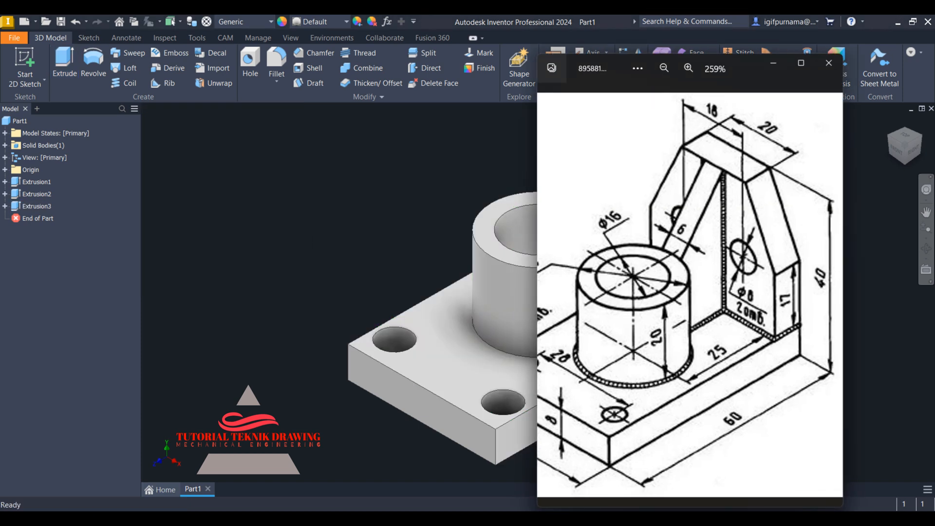
click(366, 522)
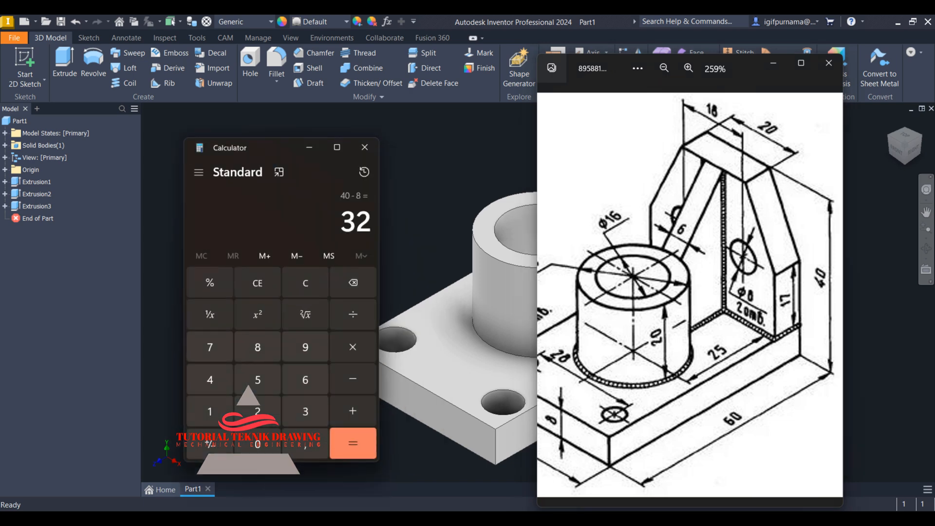
click(365, 521)
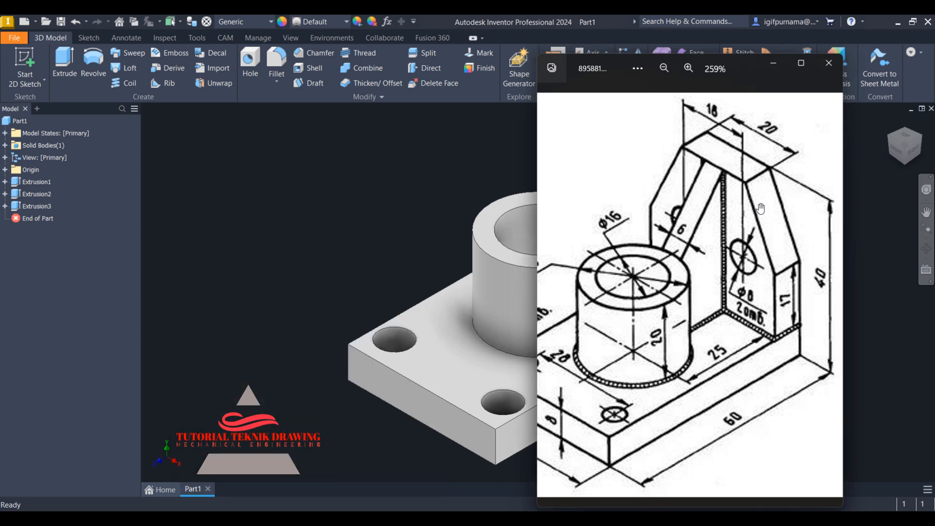
click(345, 164)
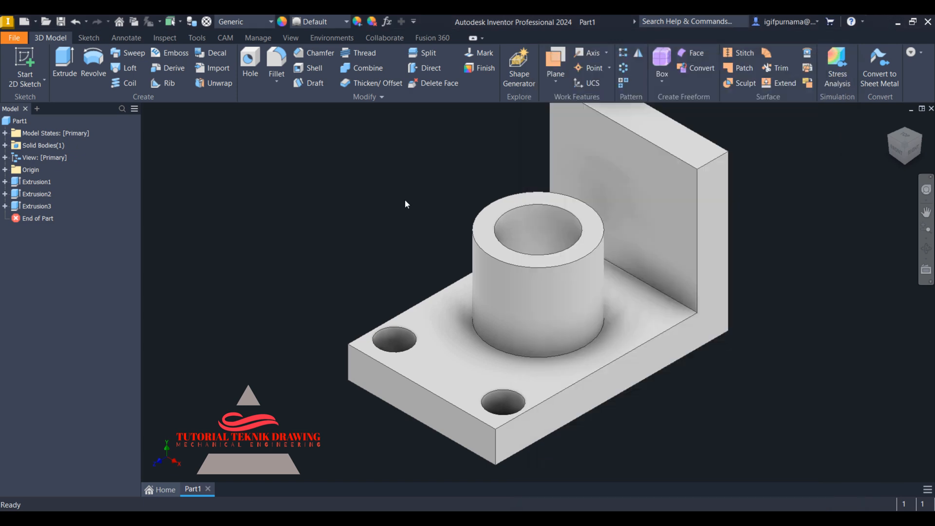
Start a new sketch on the upright plate's face that looks toward the hollow boss
click(930, 248)
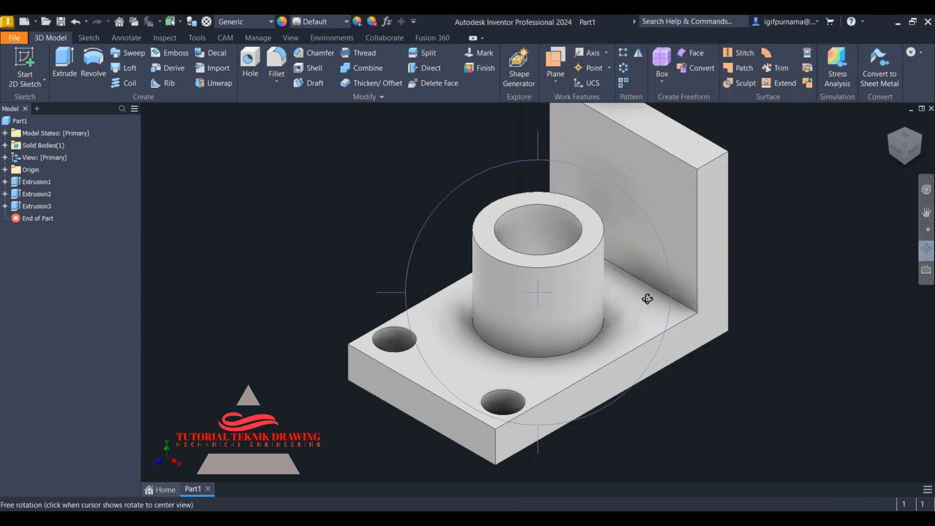
right_click(616, 235)
click(653, 239)
click(642, 192)
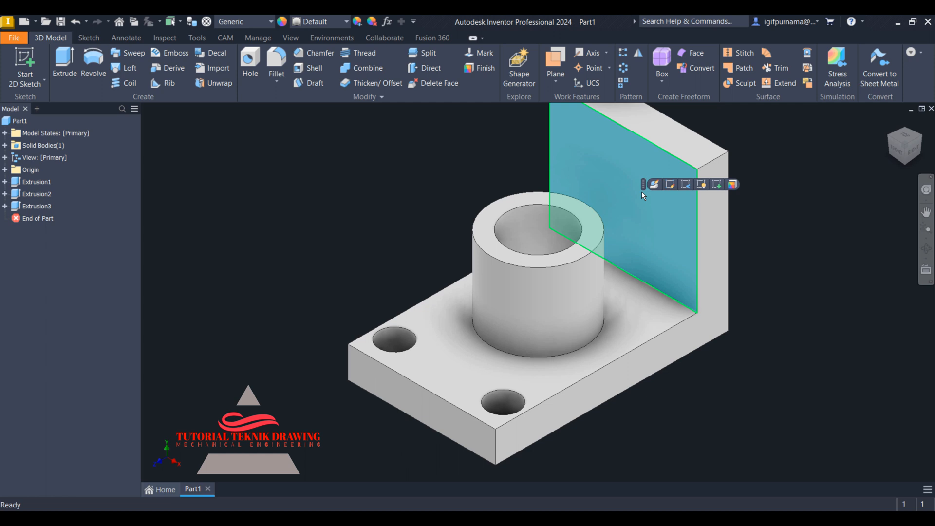
click(717, 184)
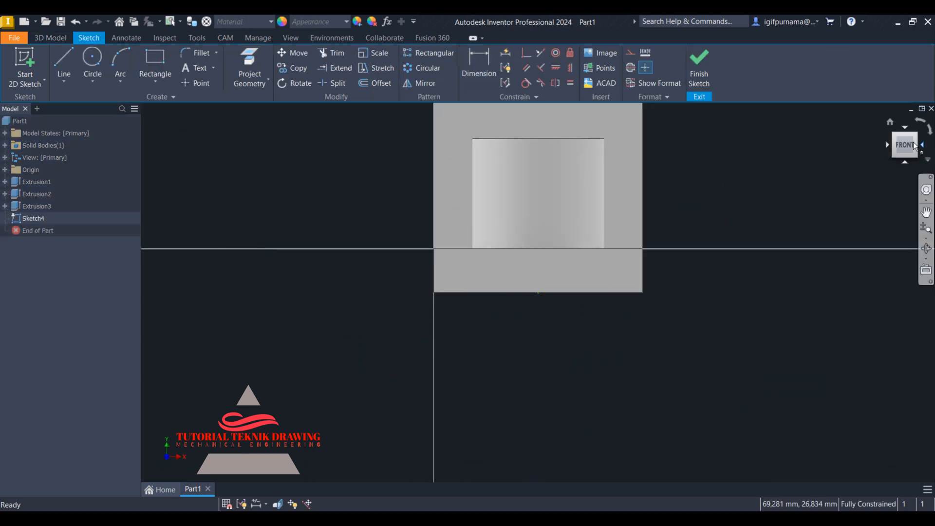
Draw a sloped line across the plate's upper right corner, ending about 18 mm above the base, and check the reference drawing
click(63, 61)
click(580, 200)
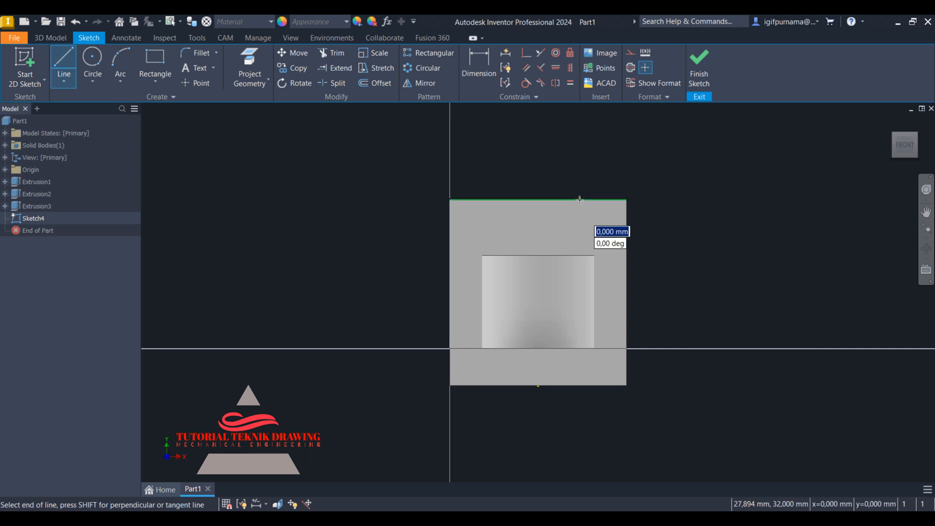
double_click(627, 263)
right_click(628, 264)
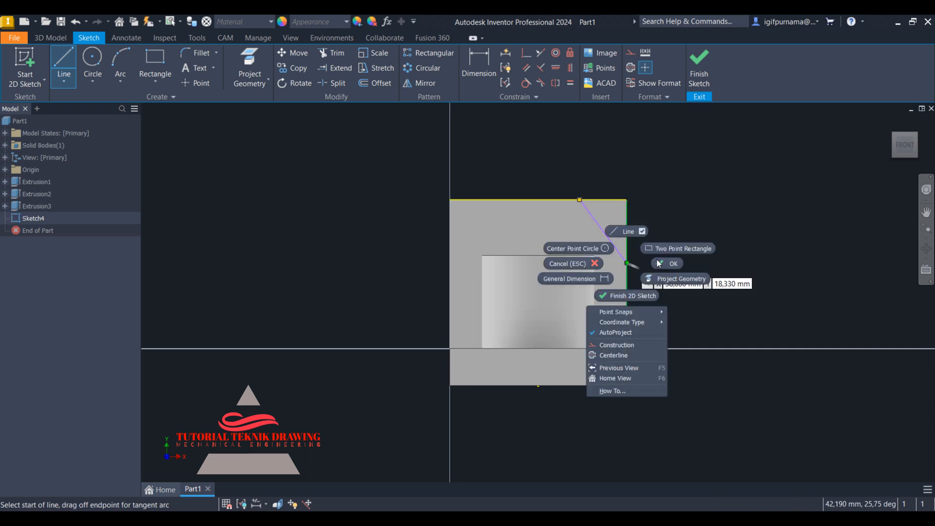
click(667, 264)
key(alt+Tab)
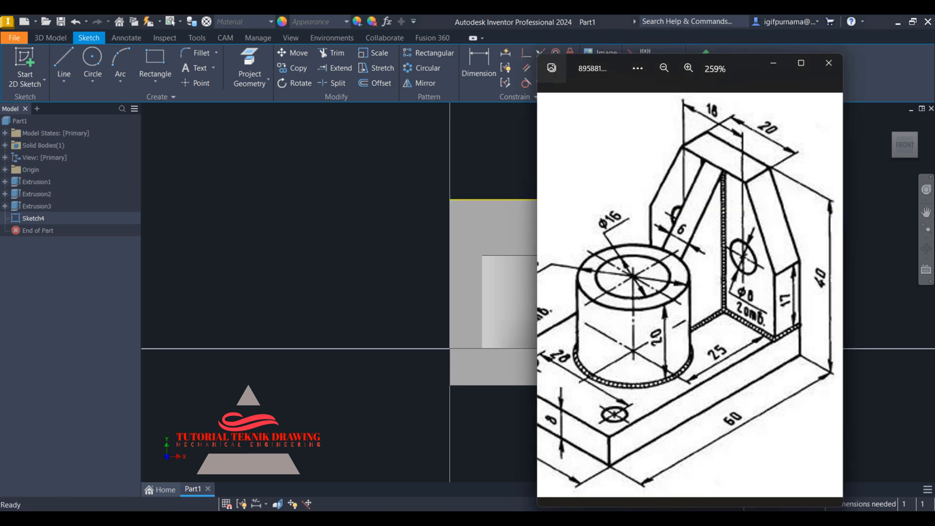
click(784, 64)
key(d)
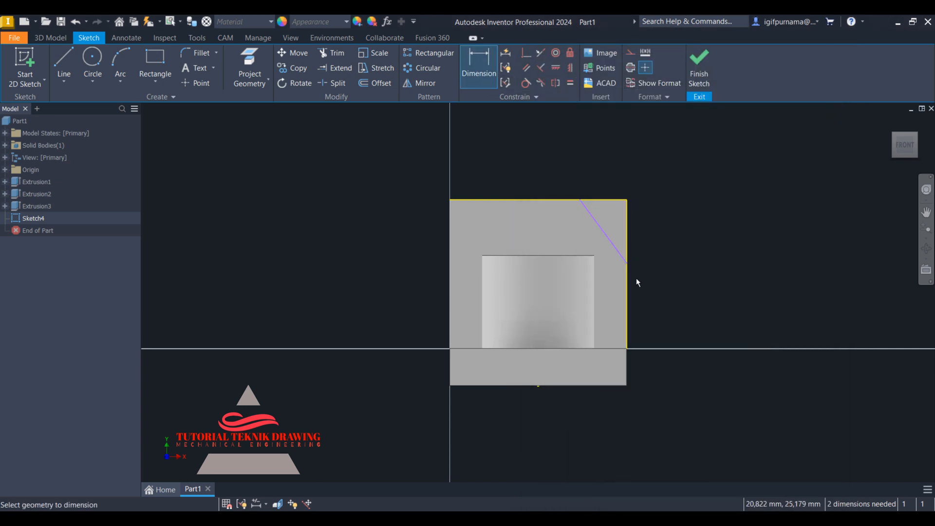
click(628, 265)
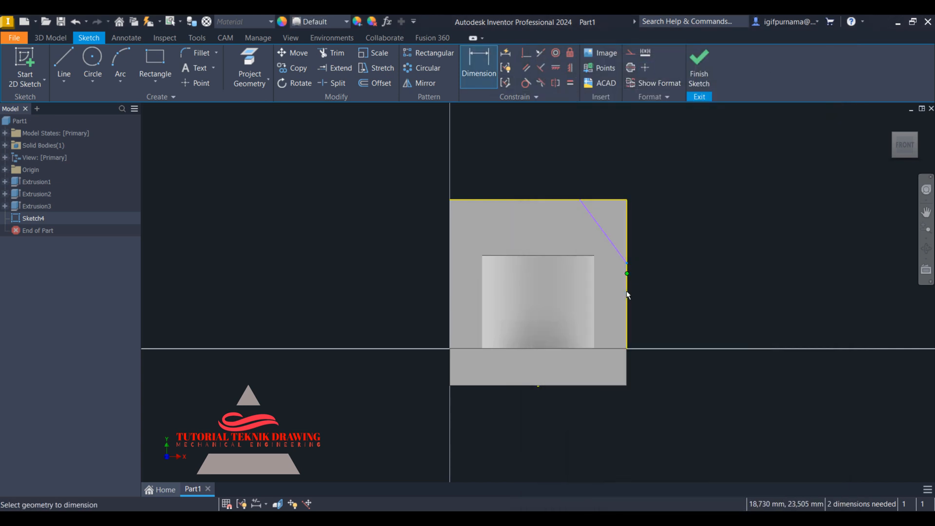
click(627, 347)
click(629, 348)
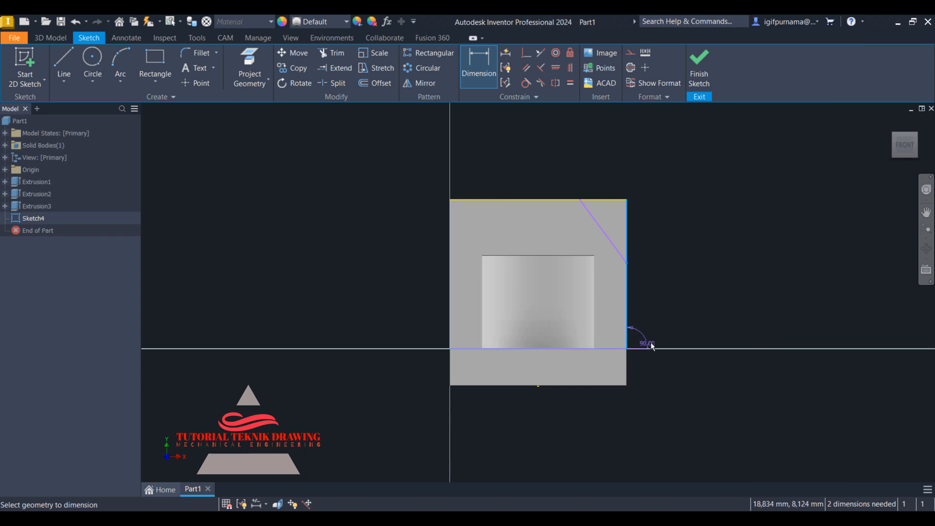
right_click(671, 315)
click(704, 317)
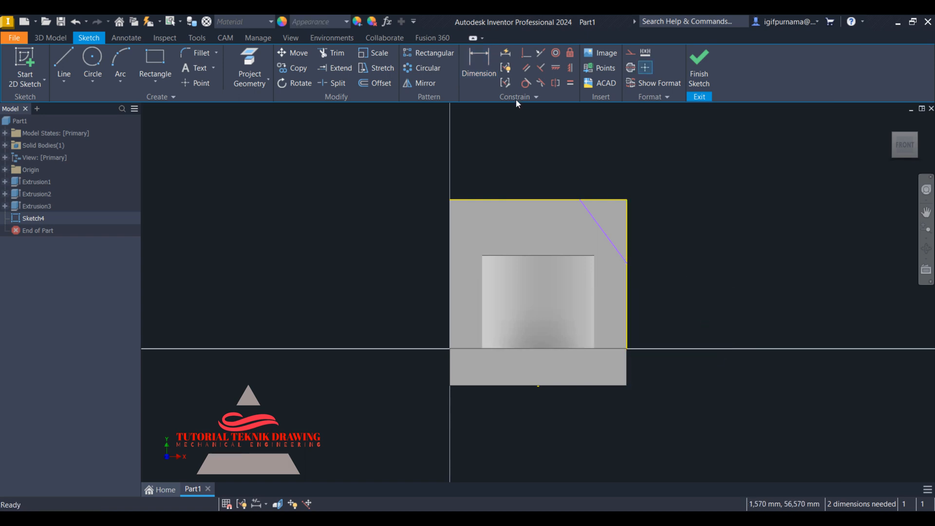
Dimension the sloped line's lower end 17 mm above the top of the base
click(490, 69)
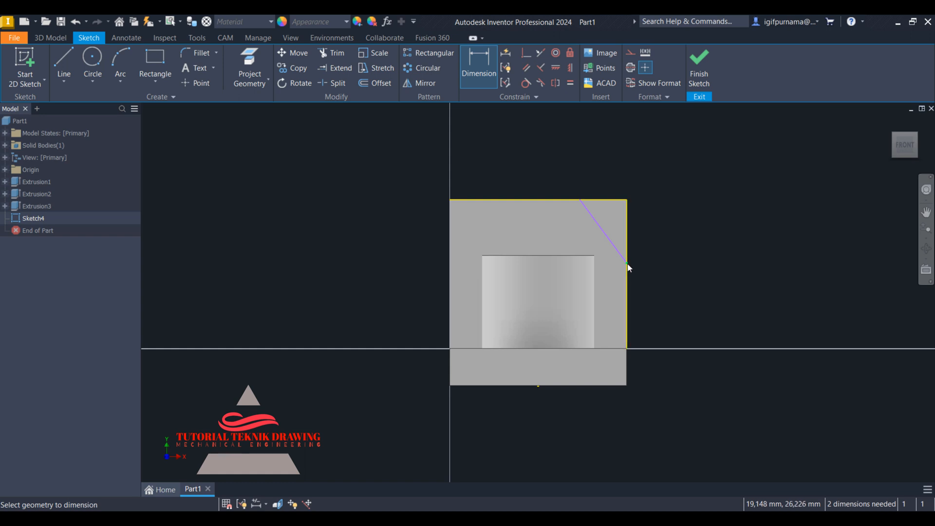
click(627, 263)
click(613, 349)
click(668, 313)
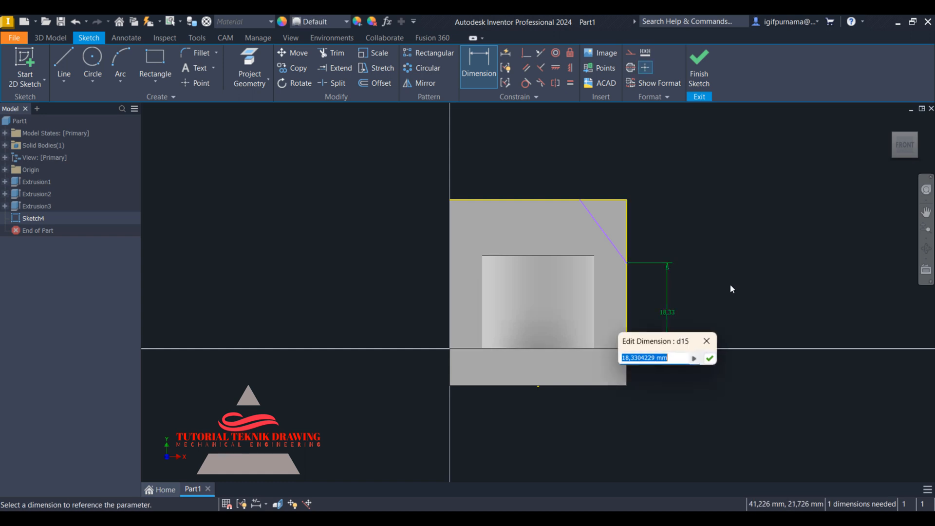
text(17)
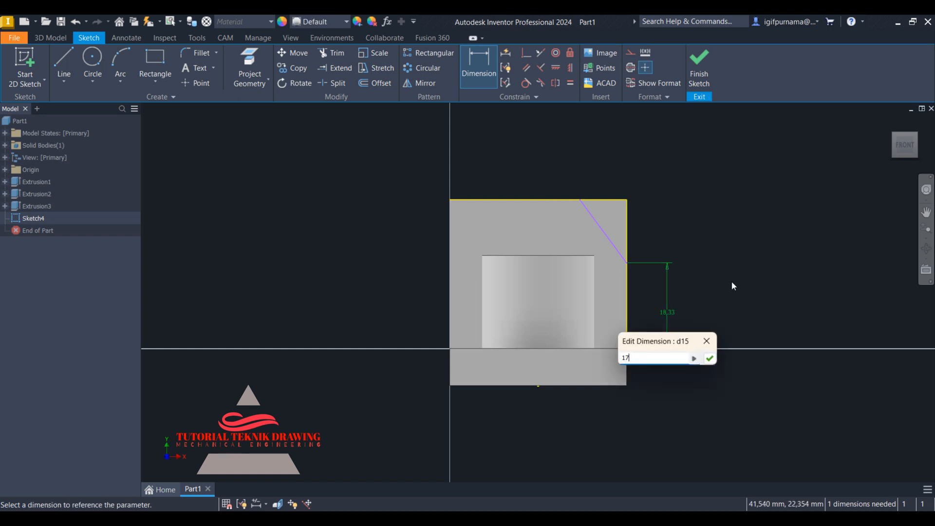
key(Return)
Check the plate's top width in the reference drawing and dimension the sloped line's upper end 10 mm from the top edge's midpoint
click(643, 514)
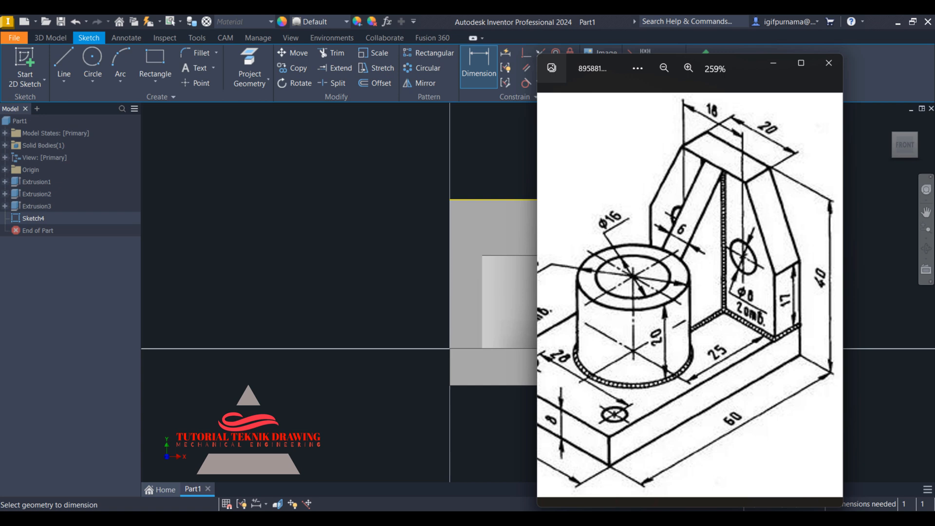
click(643, 516)
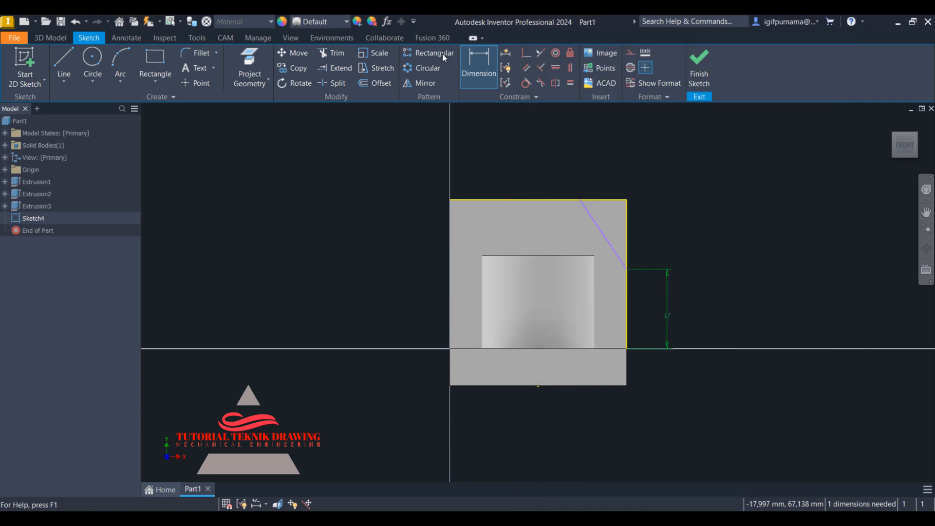
click(490, 86)
click(580, 201)
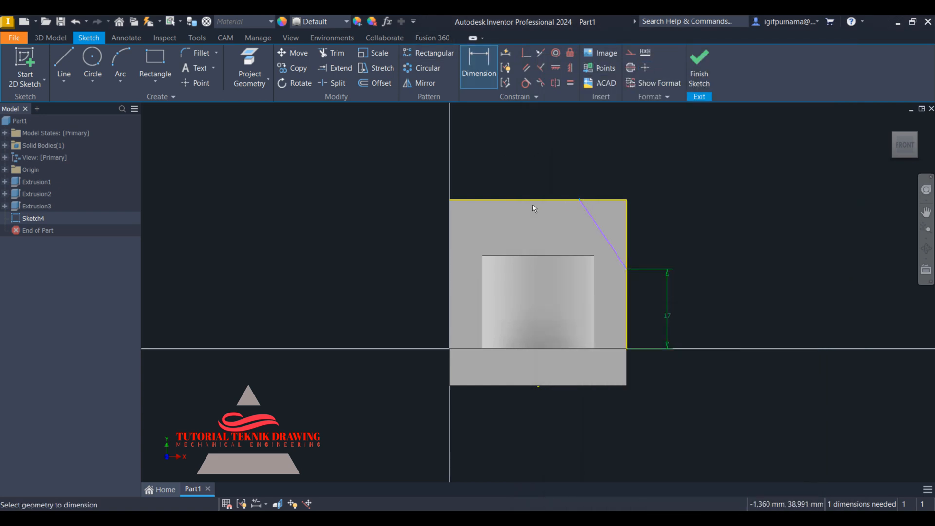
click(541, 201)
click(553, 174)
text(1-)
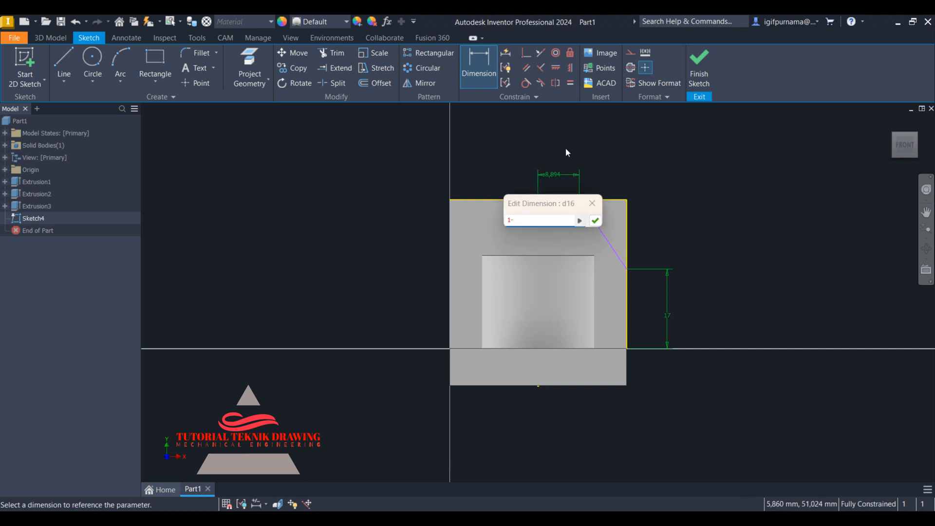
key(Return)
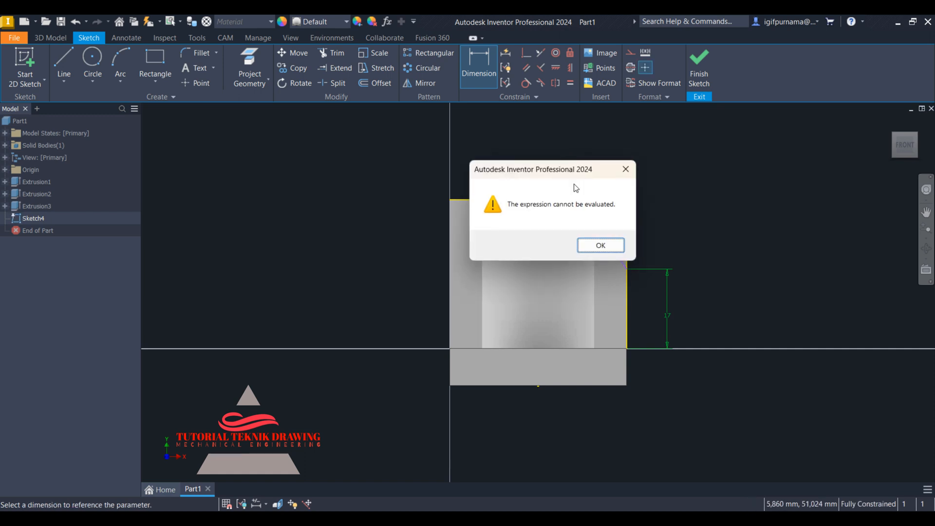
click(599, 244)
text(1)
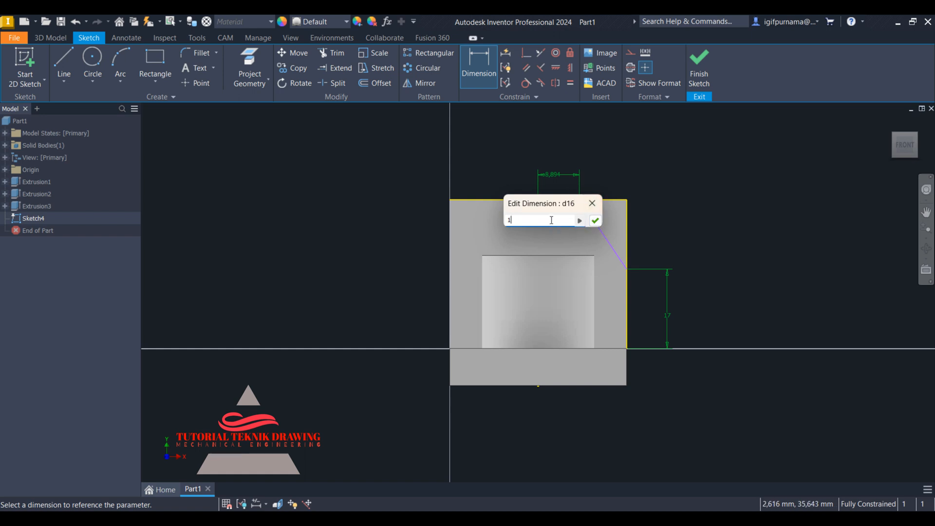
text(0)
click(596, 220)
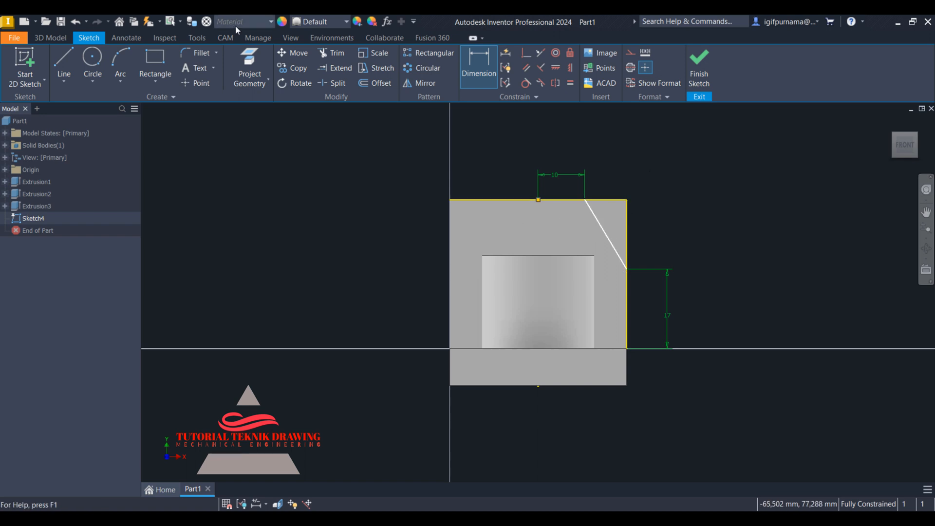
Draw a second sloped line about 15 mm long across the plate's upper left corner
click(64, 65)
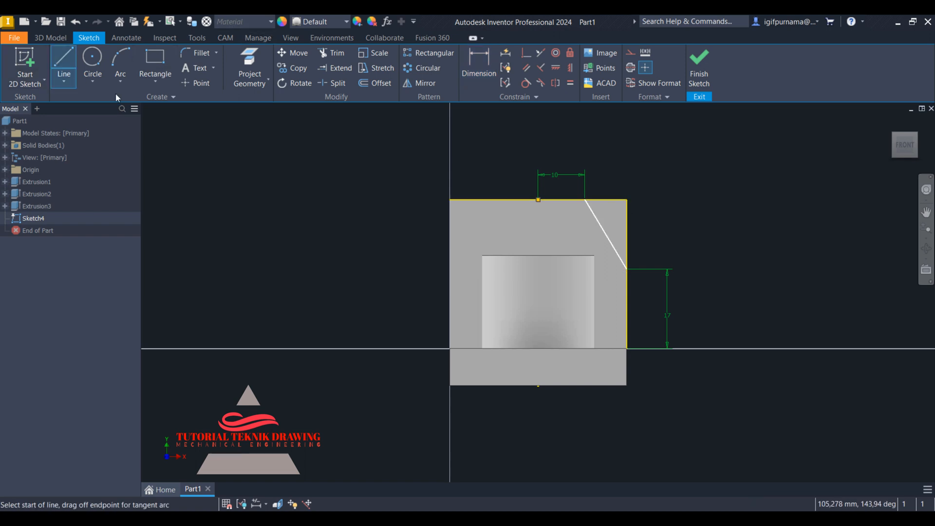
click(448, 260)
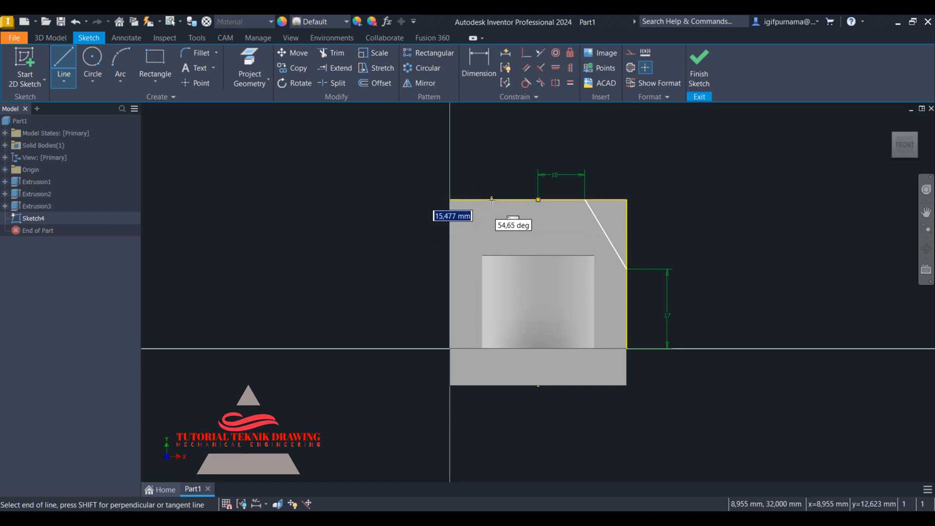
click(491, 200)
right_click(492, 200)
click(493, 167)
Dimension the left sloped line's lower end 17 mm above the top of the base
click(478, 68)
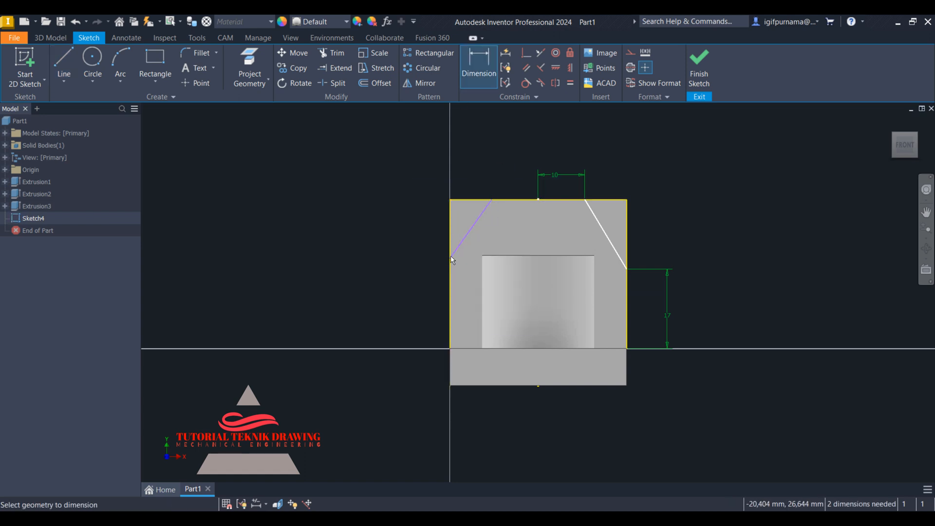
click(450, 257)
click(455, 348)
click(429, 309)
text(1)
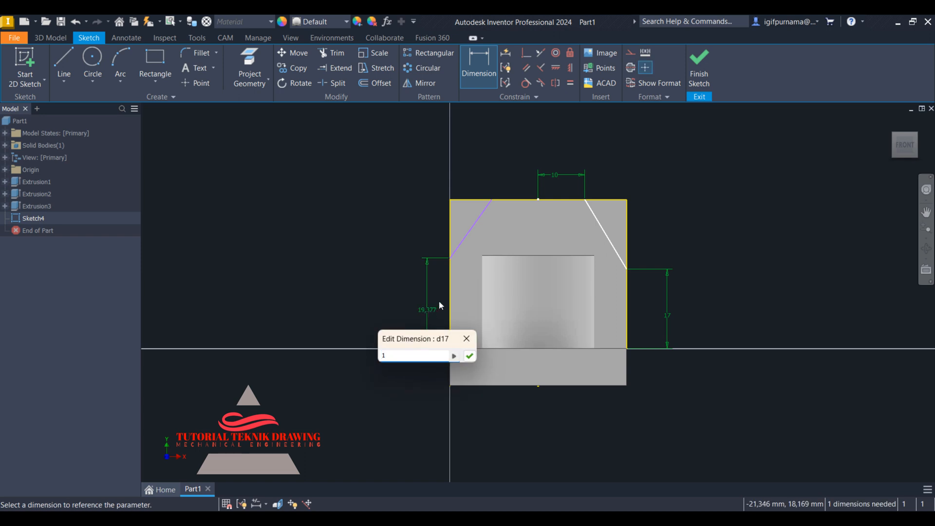
text(7)
key(Return)
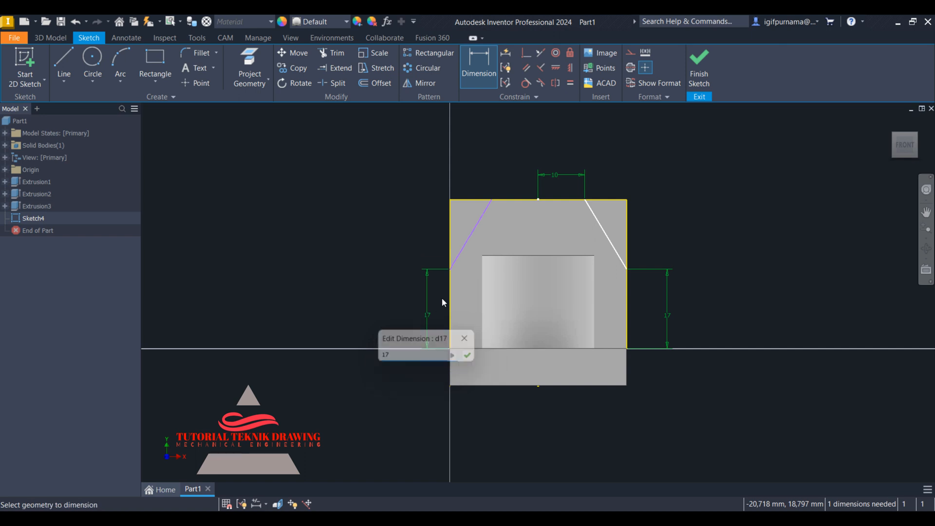
Dimension the left sloped line's upper end 10 mm from the top edge's midpoint
click(491, 200)
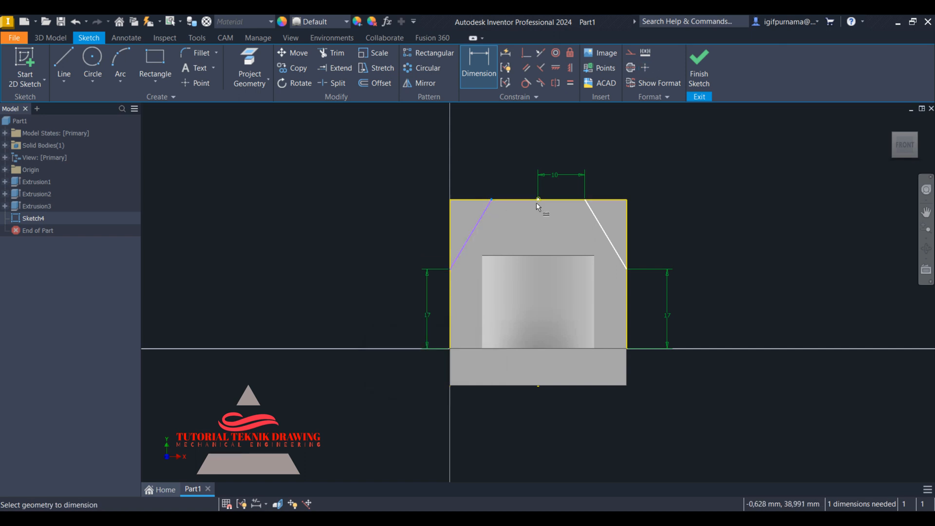
click(519, 177)
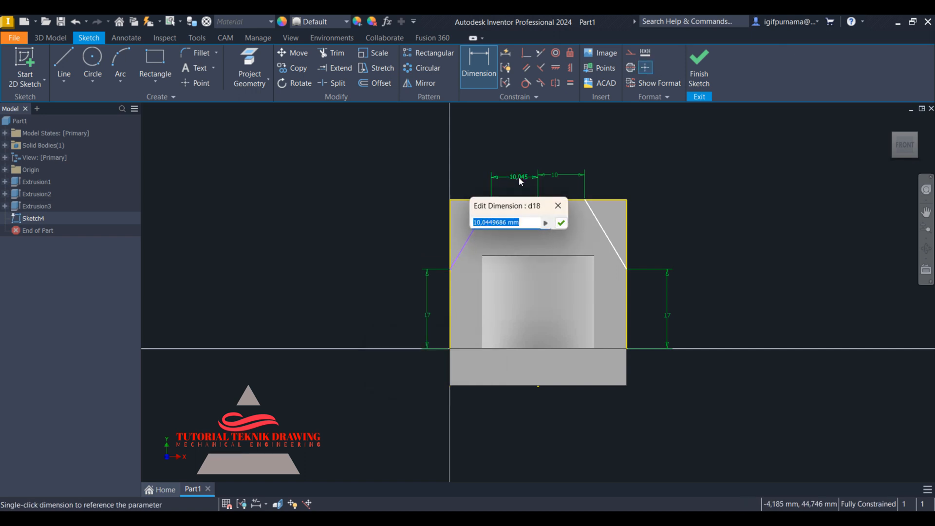
text(10)
key(Return)
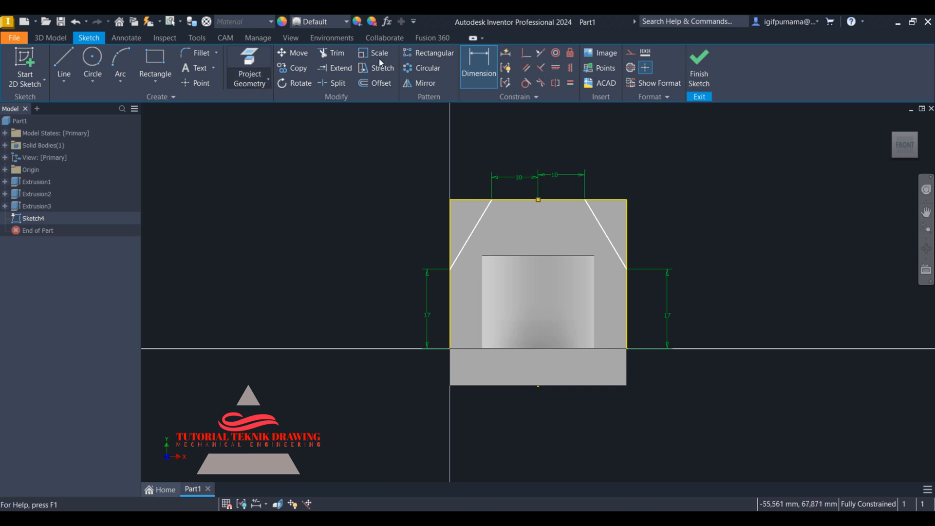
Finish the sketch and extrude both upper corner triangles 32 mm as a cut backwards through the upright plate
click(701, 74)
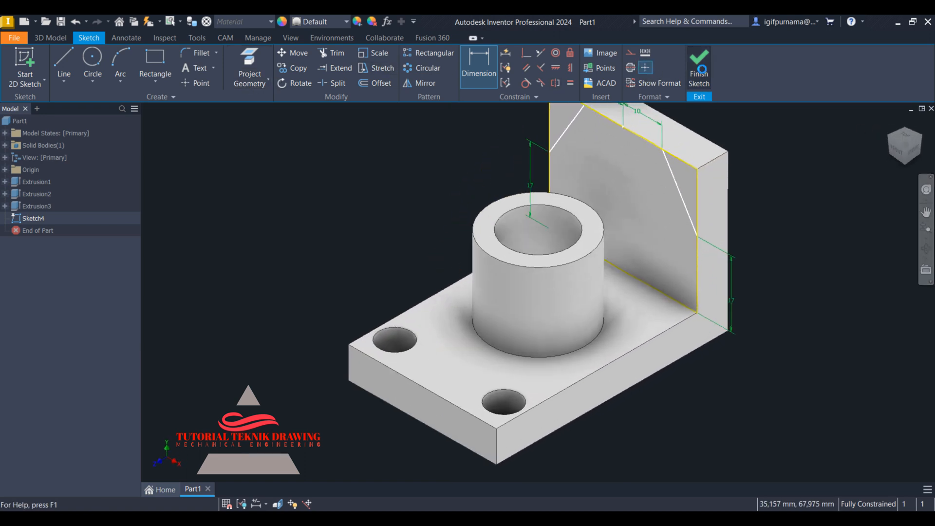
click(65, 63)
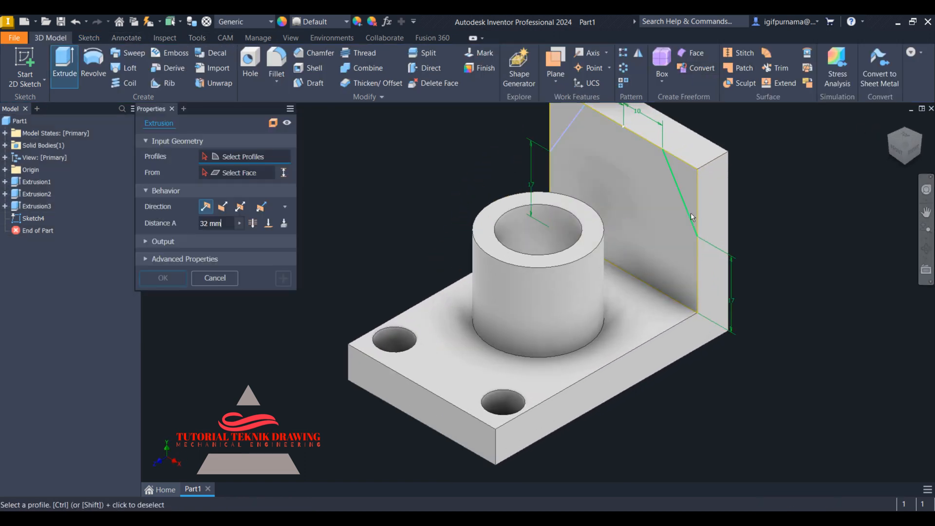
click(677, 173)
click(562, 109)
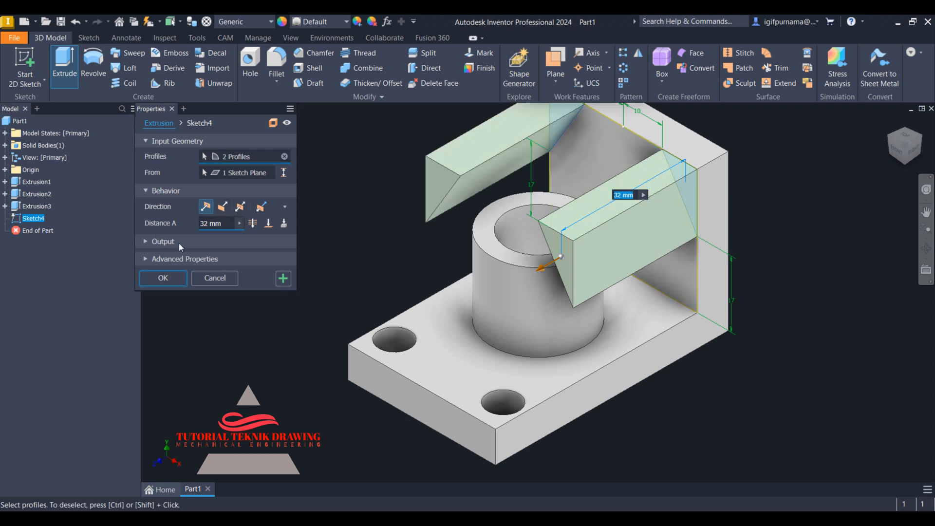
click(145, 242)
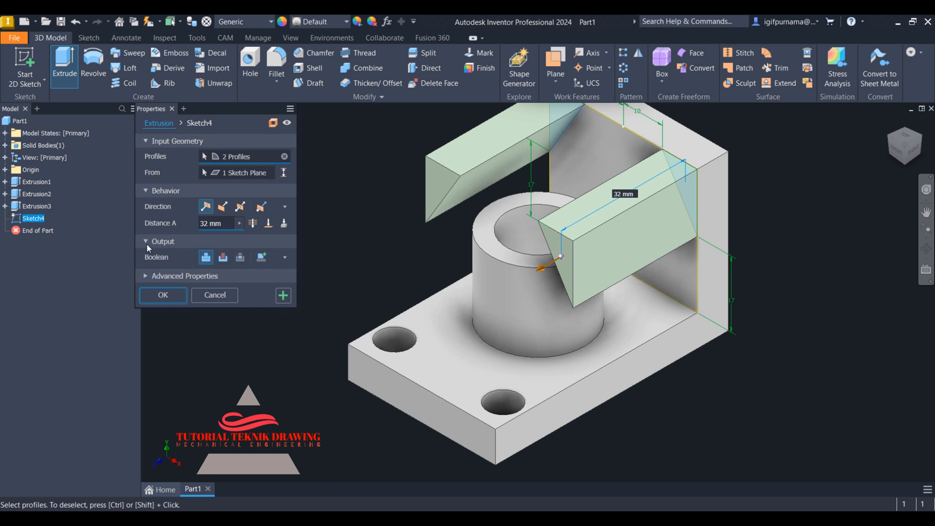
click(222, 258)
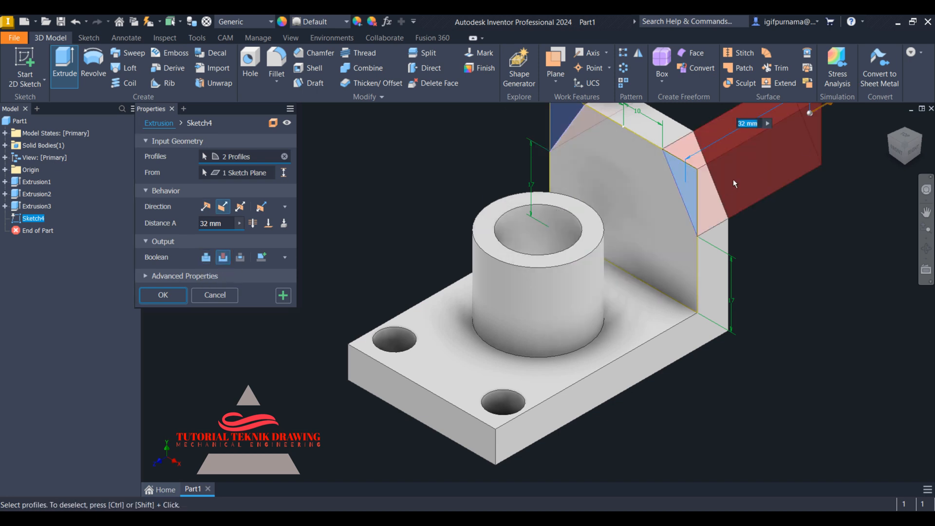
click(165, 295)
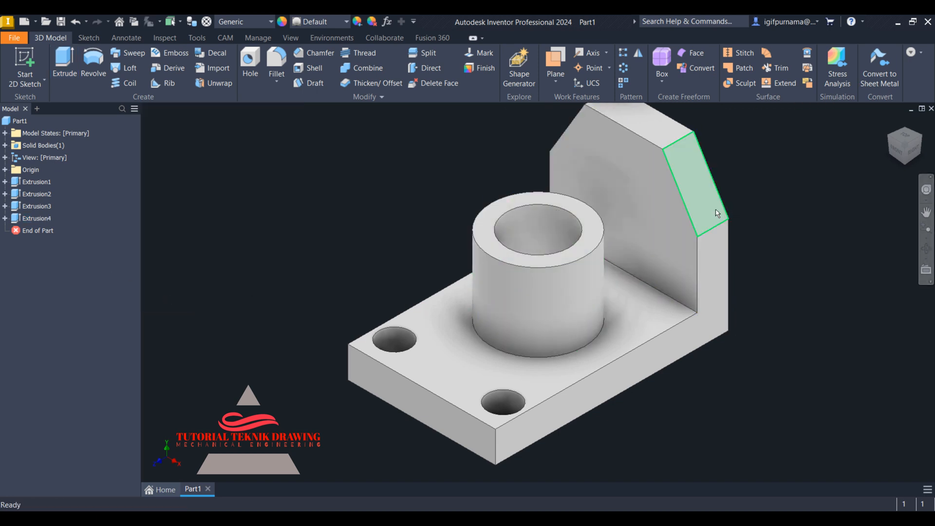
Start a sketch on the upright plate's front face and draw a circle about 9 mm in diameter near its right edge
key(alt+Tab)
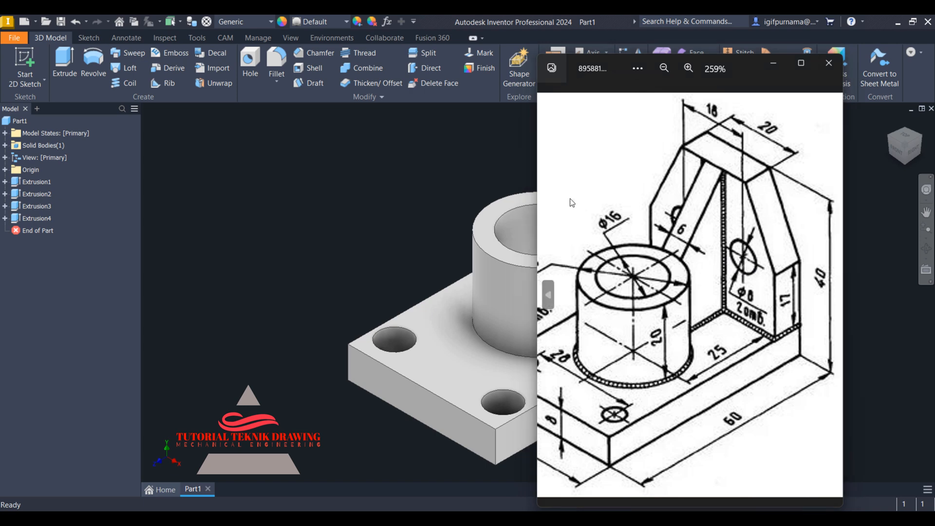
key(alt+Tab)
click(668, 190)
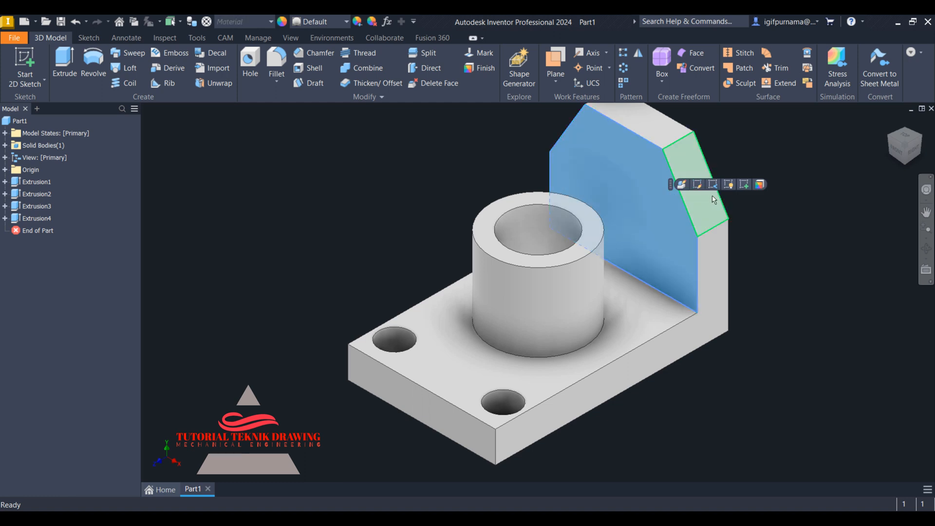
click(745, 184)
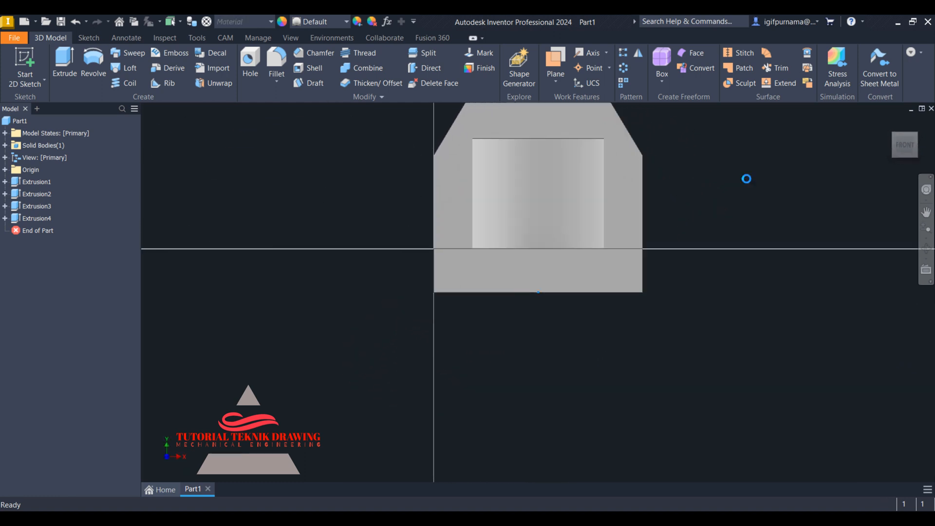
click(901, 148)
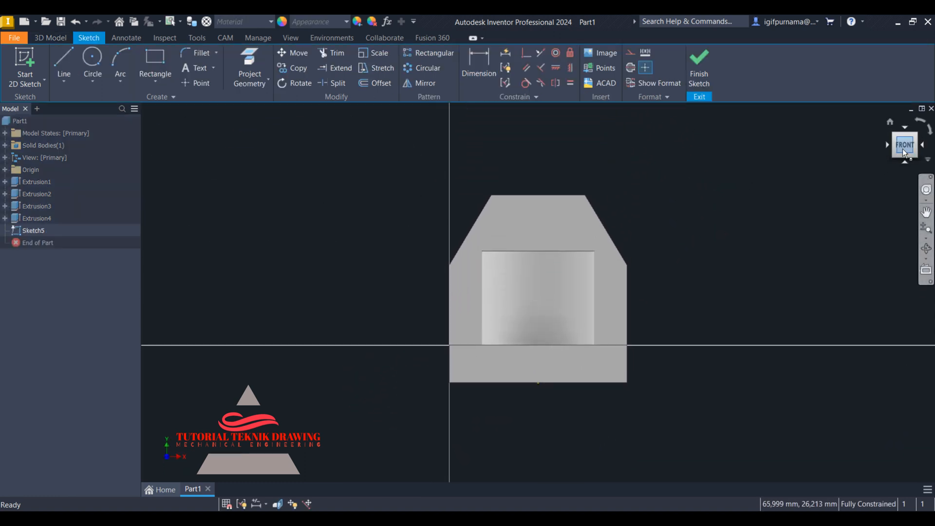
click(102, 56)
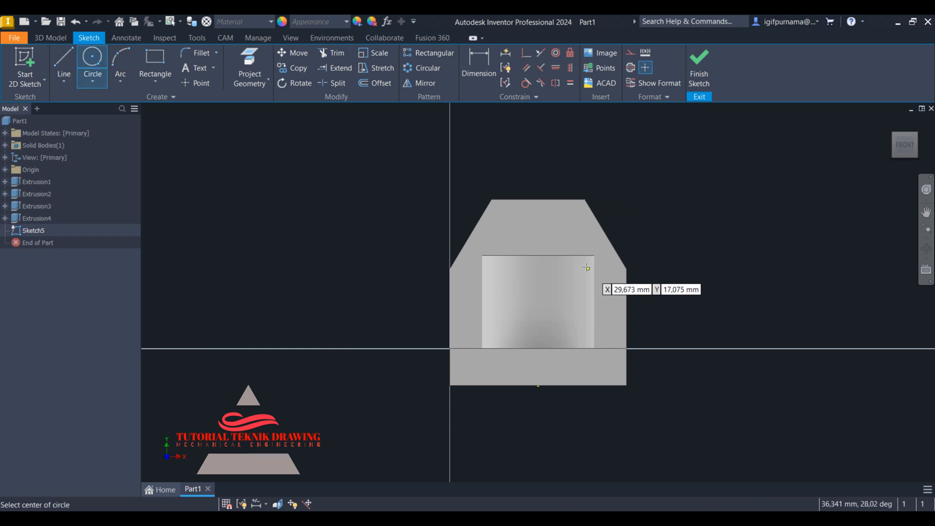
click(603, 273)
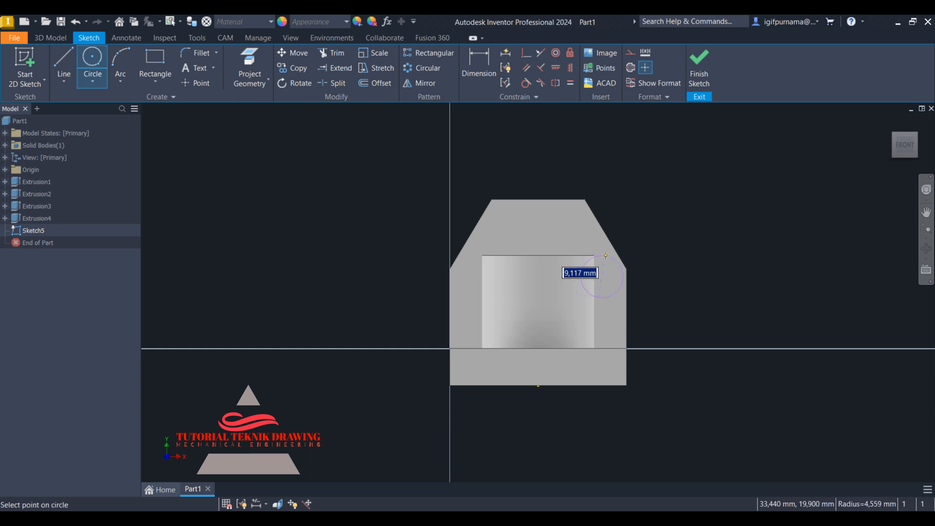
click(606, 255)
Dimension the circle's diameter without entering a new value and check the hole in the reference drawing
click(479, 66)
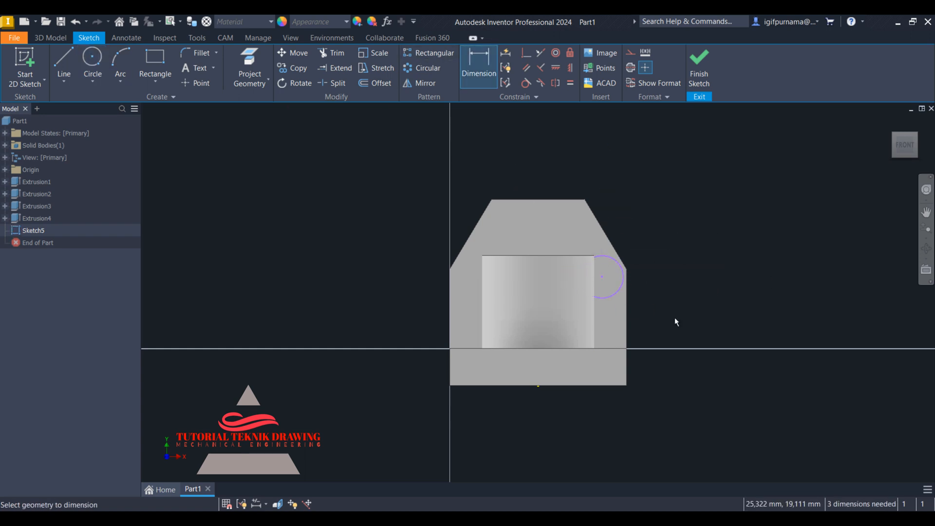
click(622, 268)
click(682, 244)
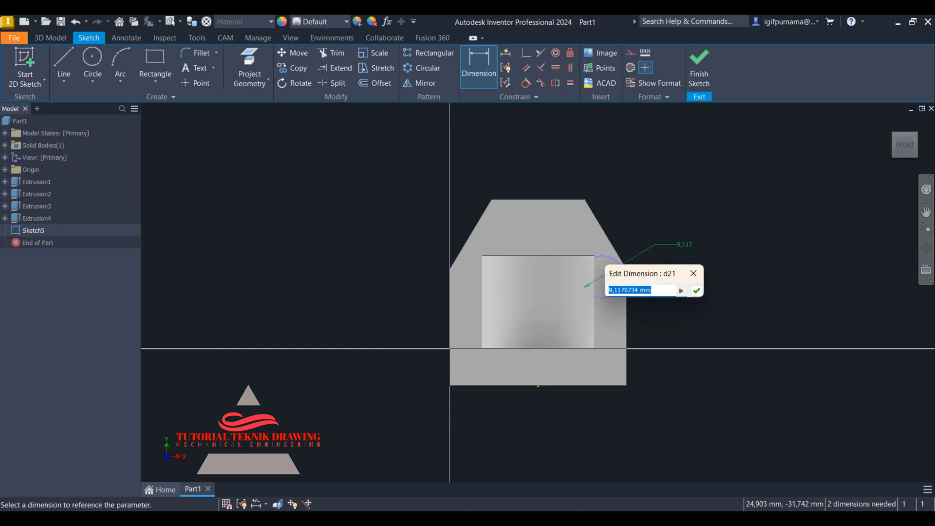
key(alt+Tab)
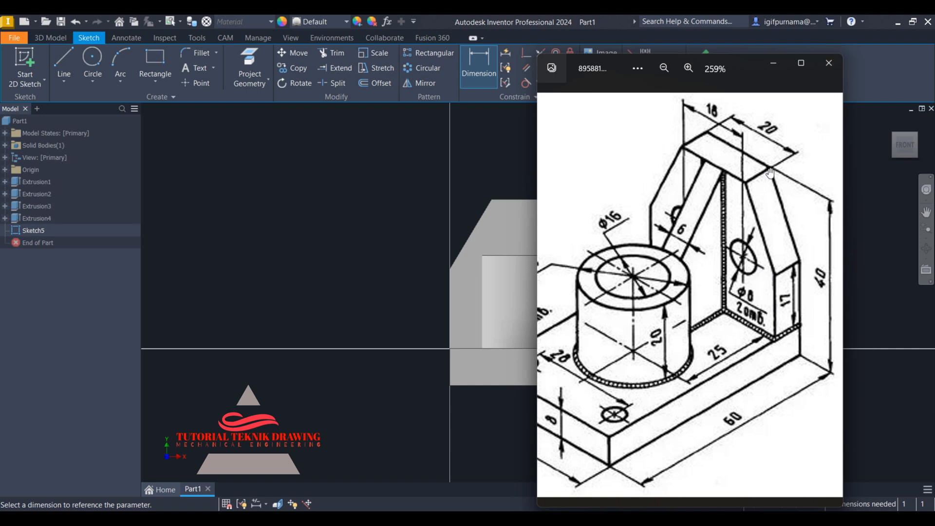
click(773, 65)
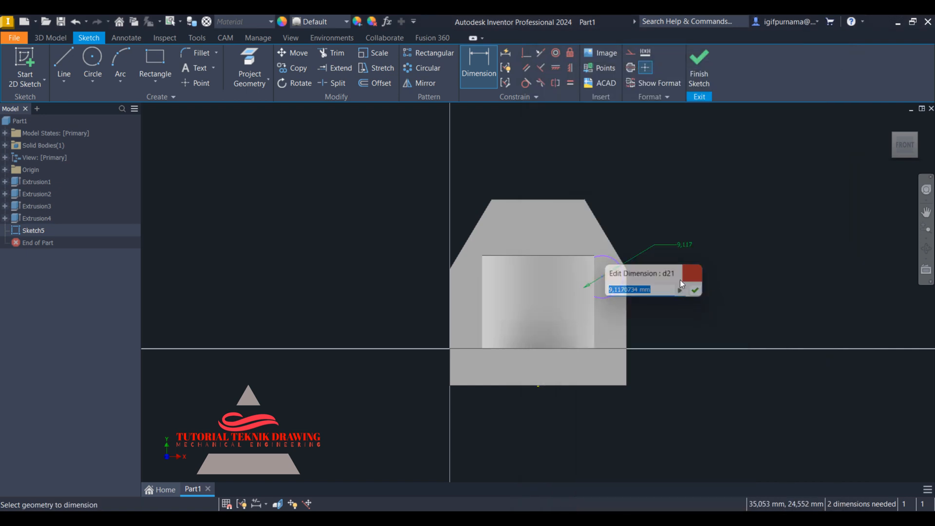
click(692, 272)
Delete the circle from the front-face sketch and finish the sketch
right_click(618, 290)
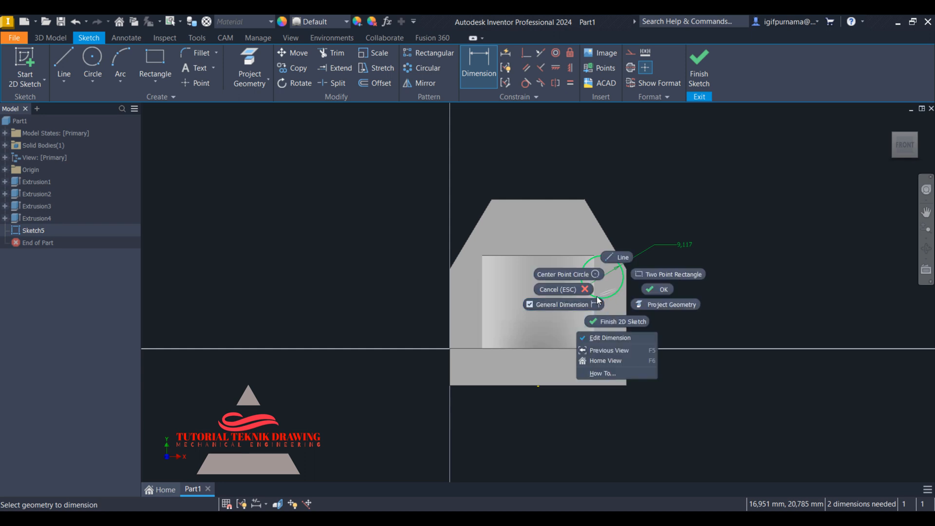
key(Escape)
right_click(624, 281)
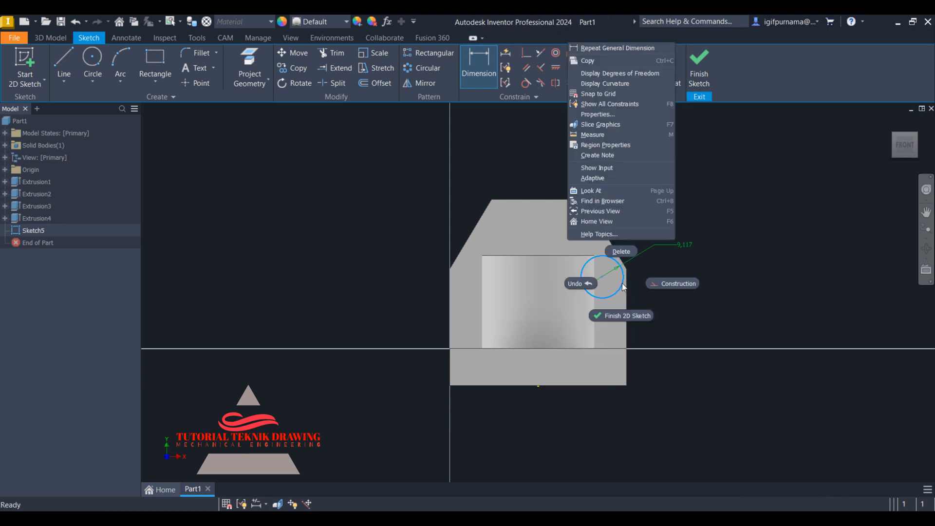
click(621, 252)
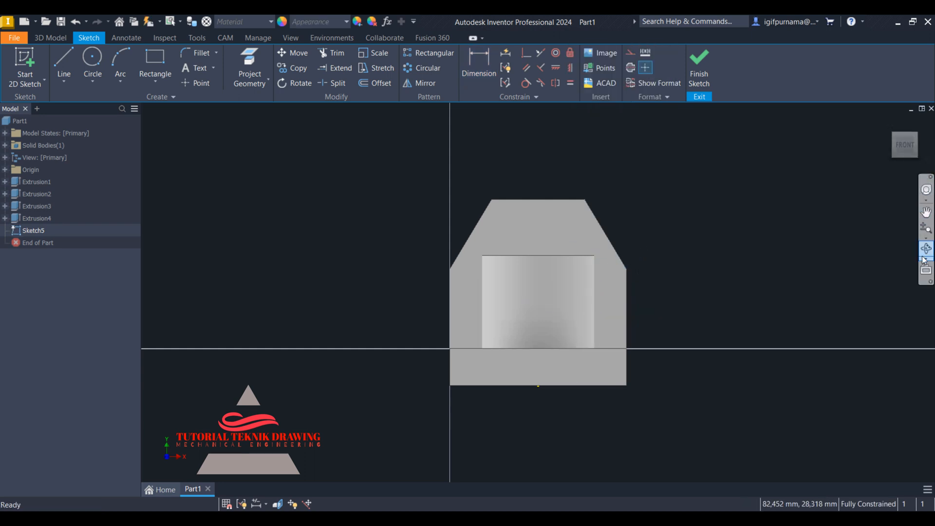
click(702, 70)
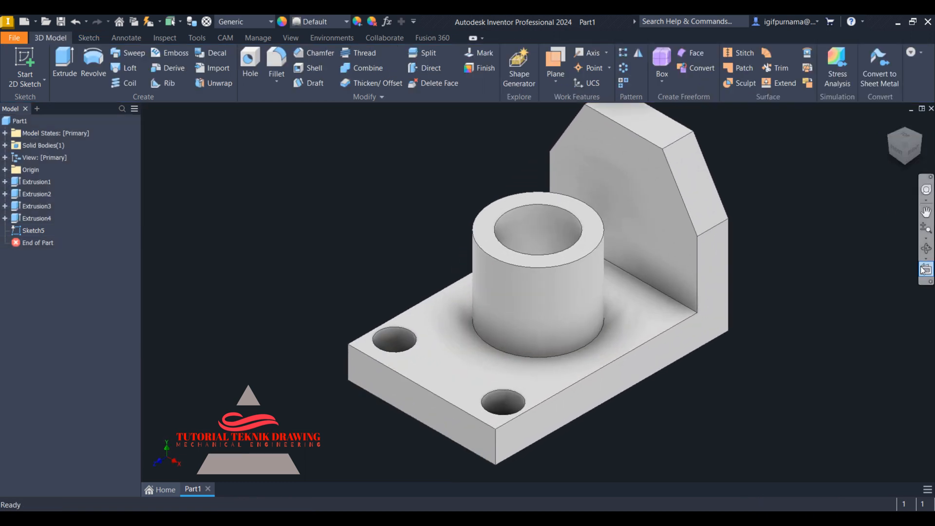
Start a new sketch on the upright plate's back face, seen squarely from the back
click(926, 249)
drag(621, 239, 501, 279)
right_click(591, 208)
click(636, 207)
click(578, 244)
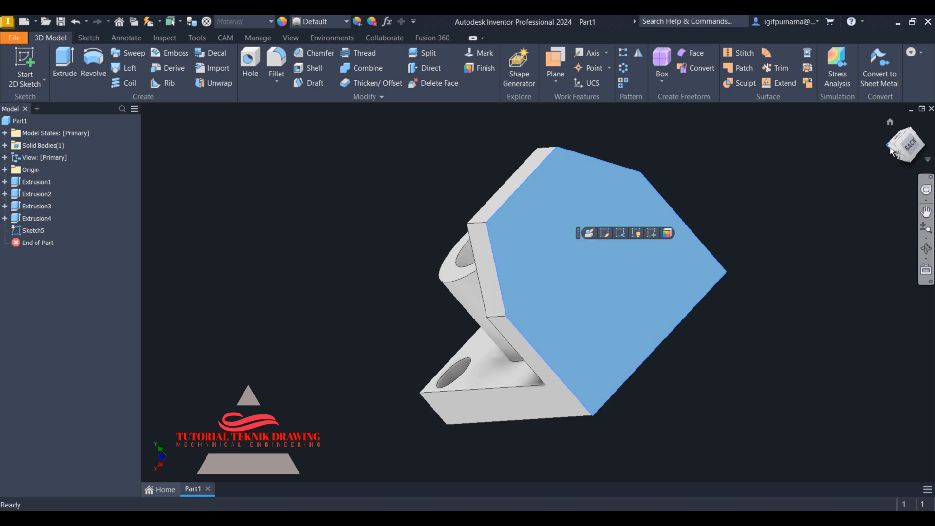
click(652, 233)
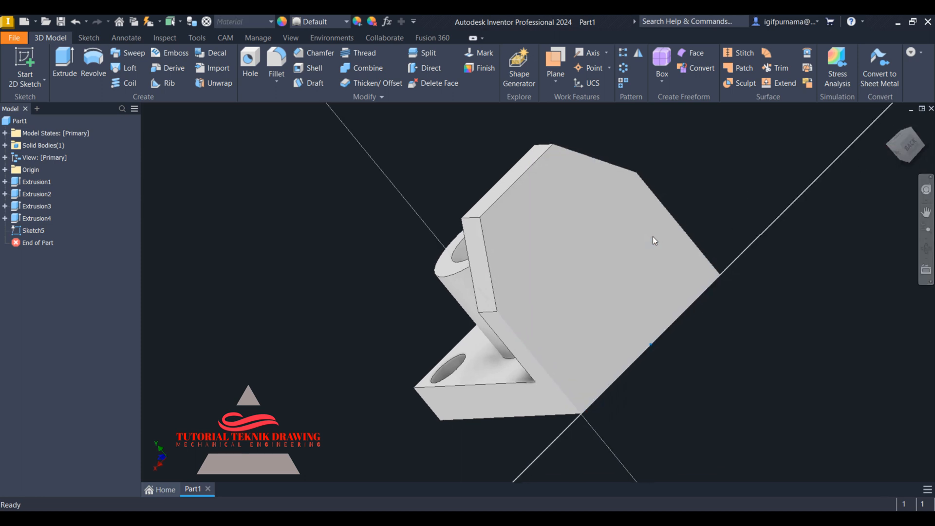
click(896, 142)
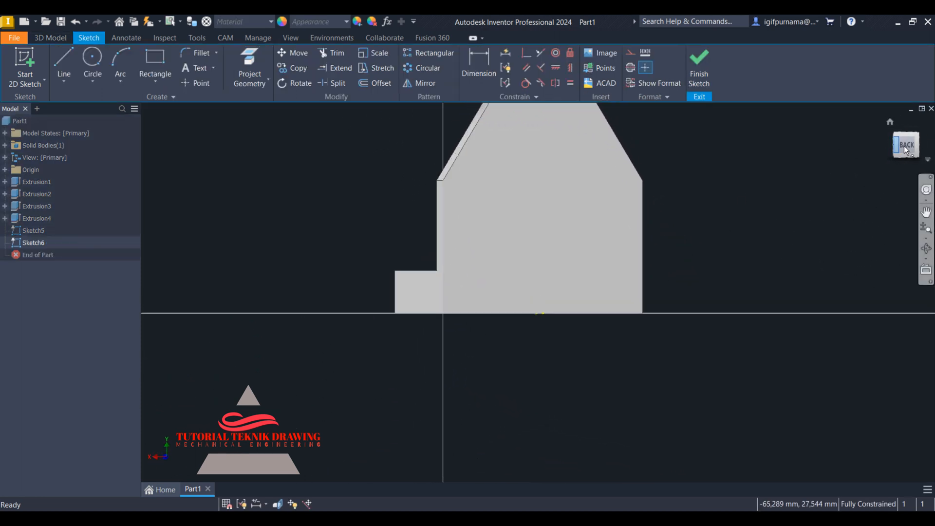
click(914, 146)
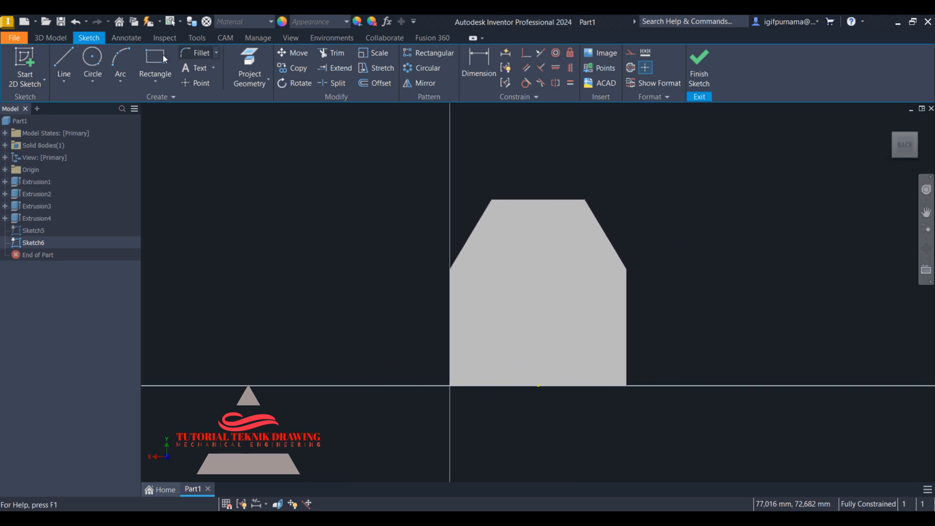
Draw a circle about 10 mm in diameter in the right half of the plate's back face
click(92, 61)
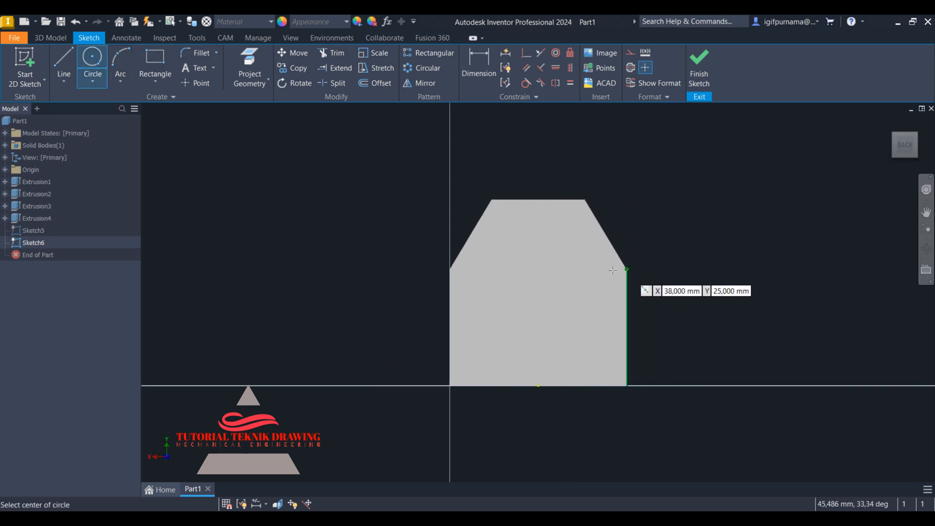
click(582, 272)
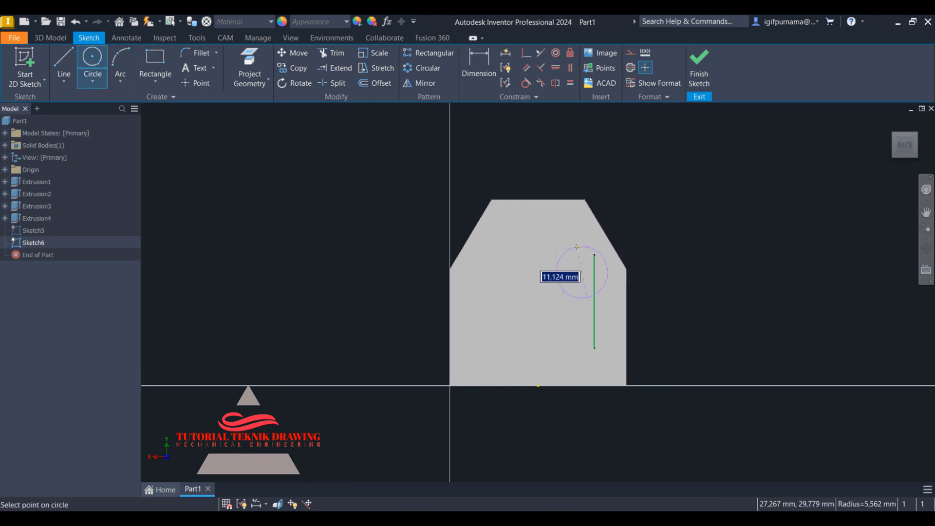
click(582, 250)
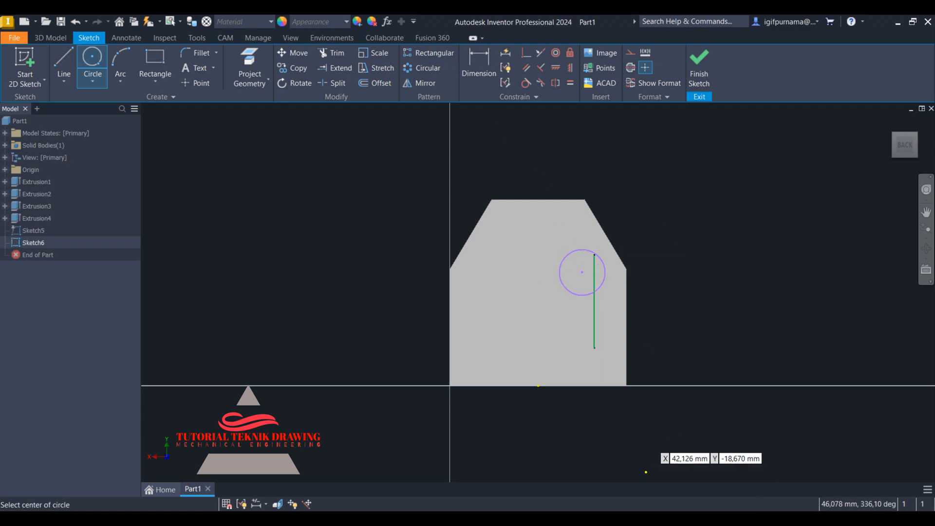
Check the hole size in the reference drawing and dimension the circle's diameter as 8 mm
click(615, 521)
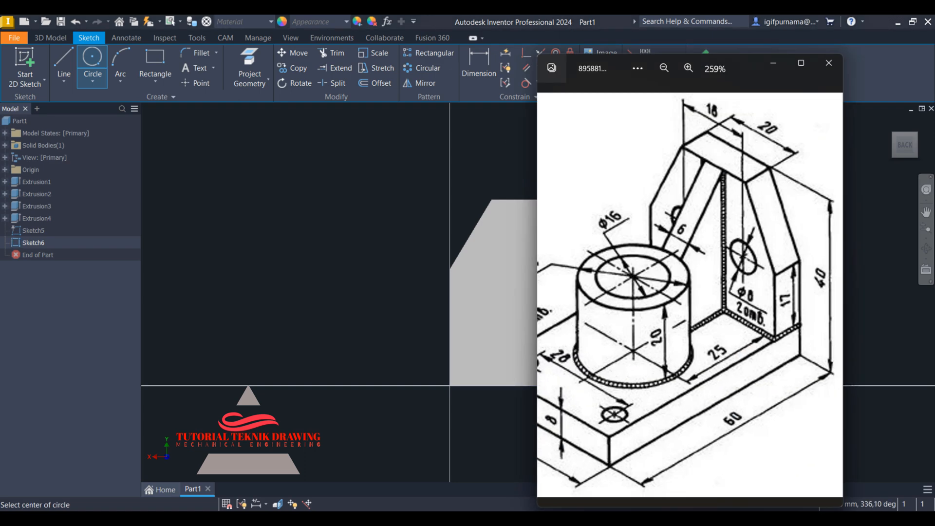
click(615, 521)
click(479, 67)
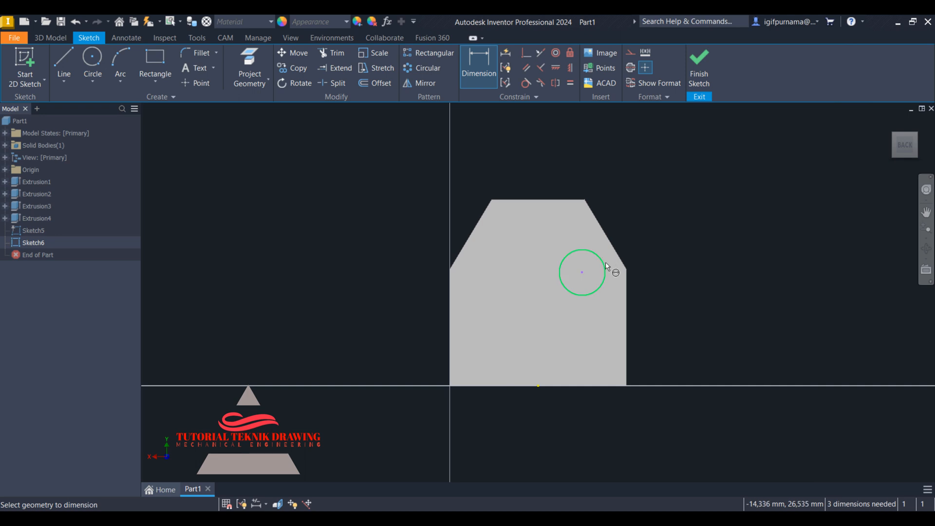
click(606, 267)
click(659, 245)
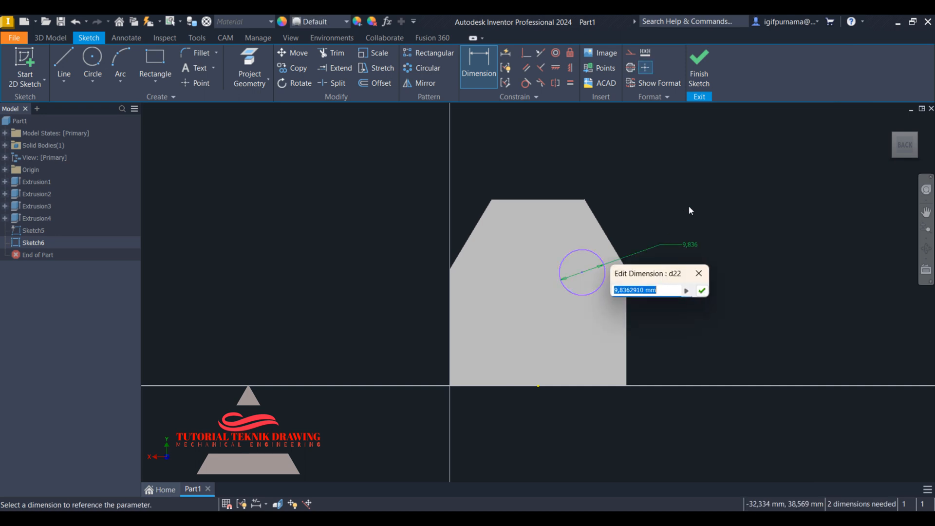
text(9)
key(BackSpace)
text(7)
key(BackSpace)
text(8)
key(Return)
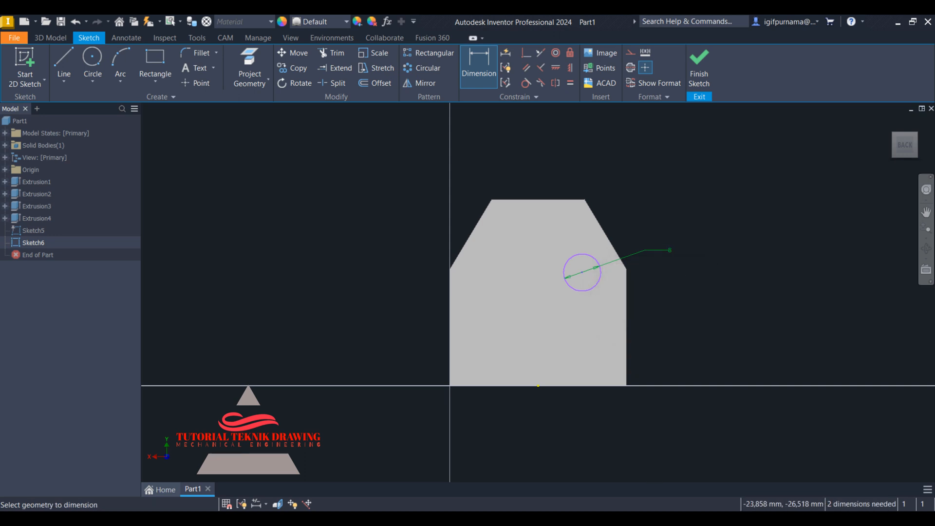
Check the hole height in the reference drawing and dimension the circle's centre 17 mm above the base plate's top surface
key(alt+Tab)
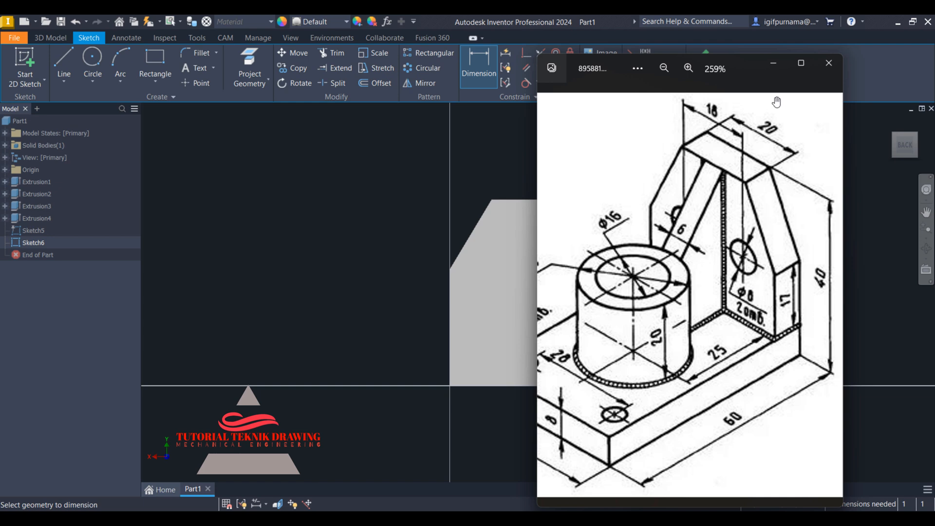
click(772, 67)
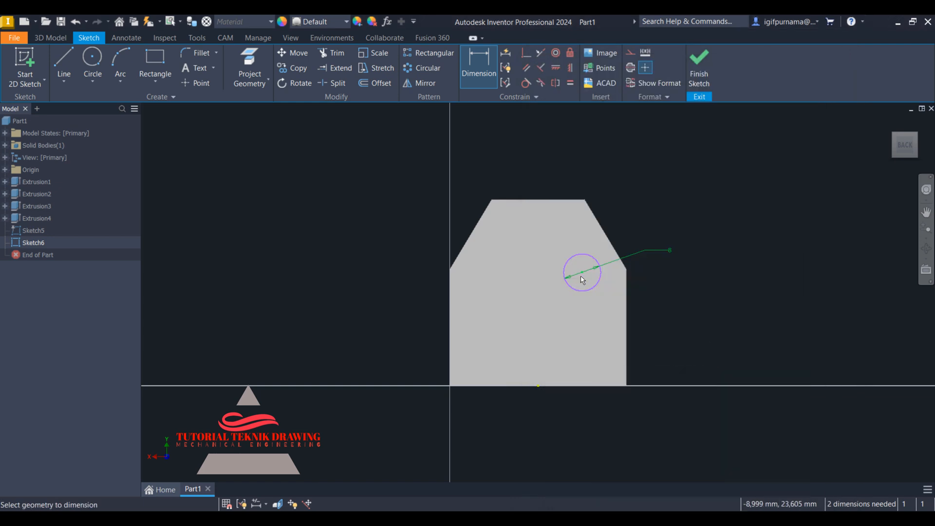
click(574, 349)
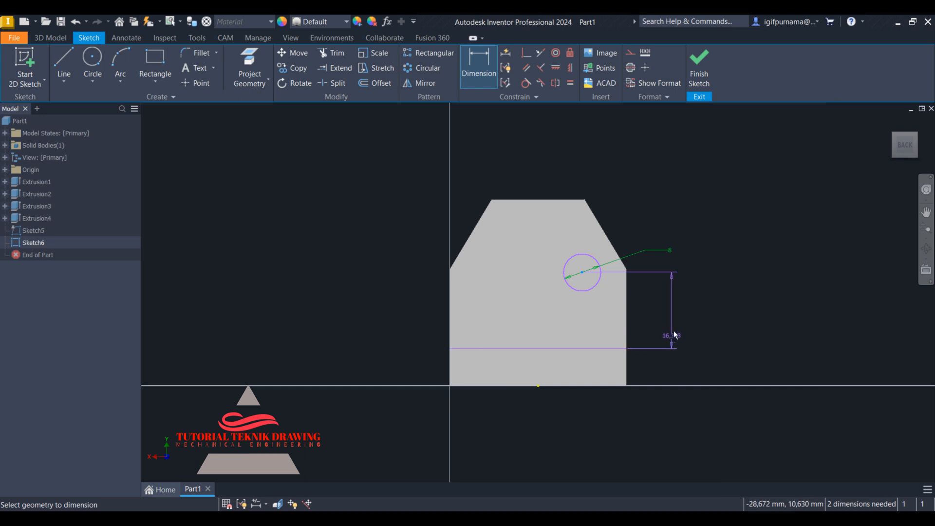
click(674, 331)
text(17)
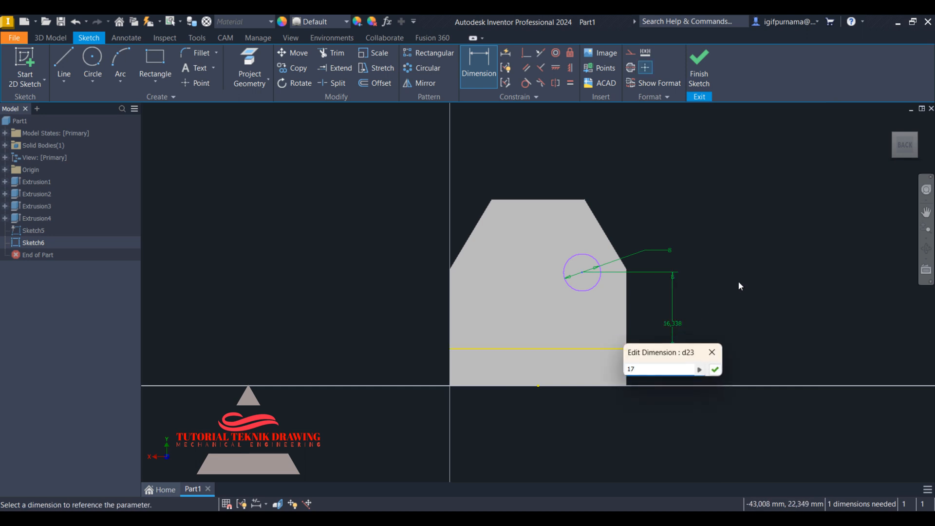
key(Return)
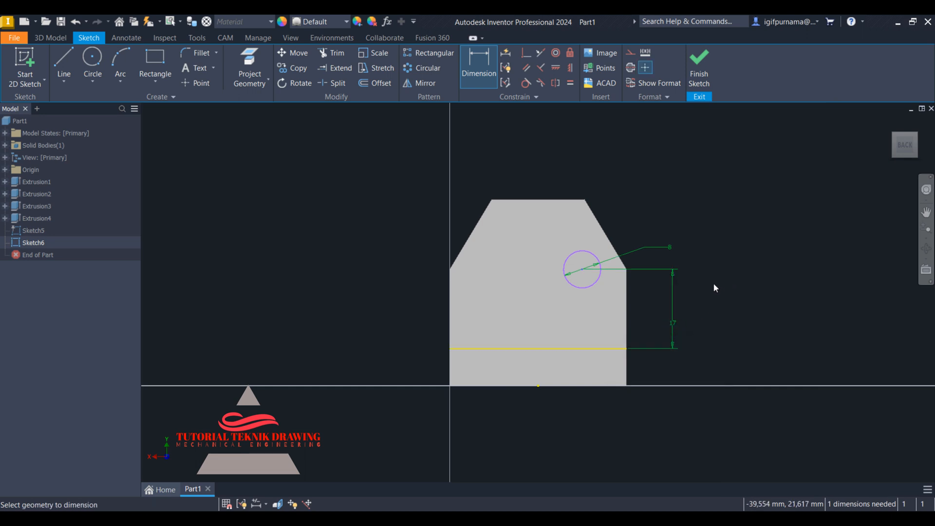
Check the hole spacing in the reference drawing and calculate 18 ÷ 2 in Calculator
click(652, 525)
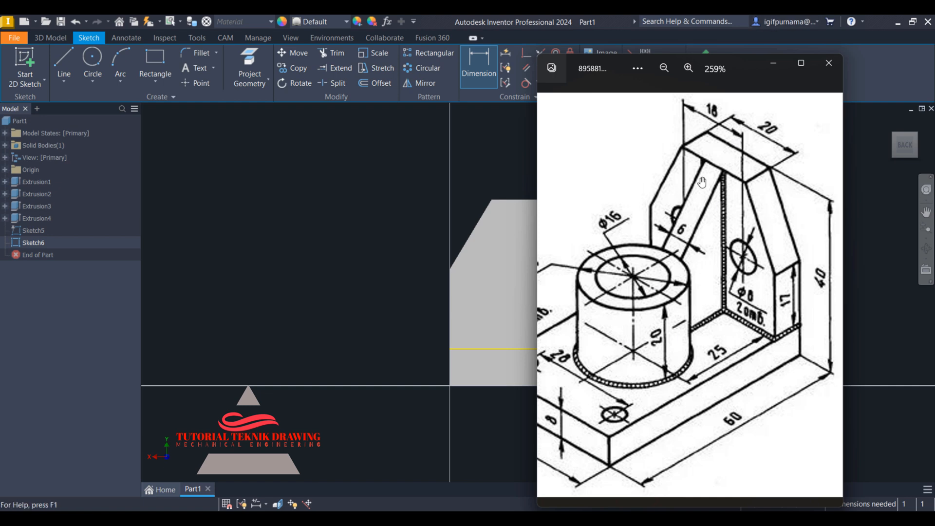
click(309, 291)
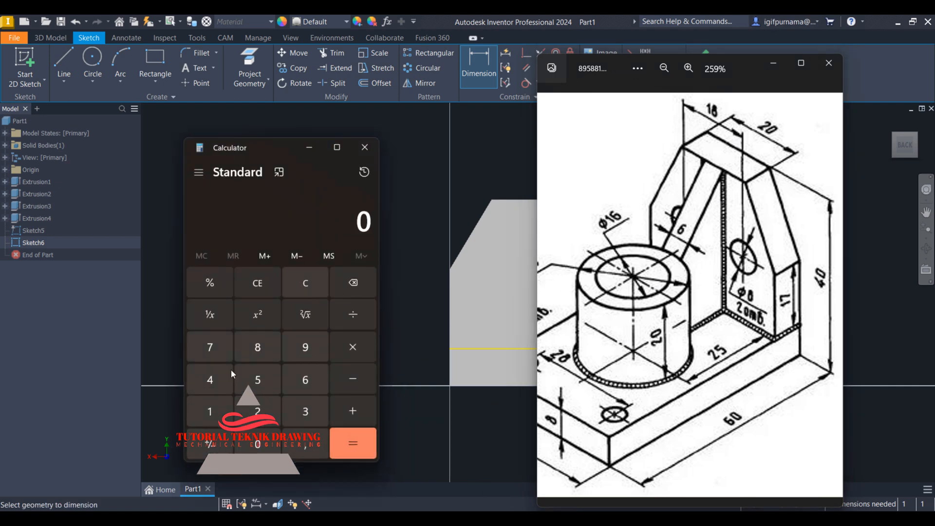
click(206, 422)
click(260, 353)
click(368, 316)
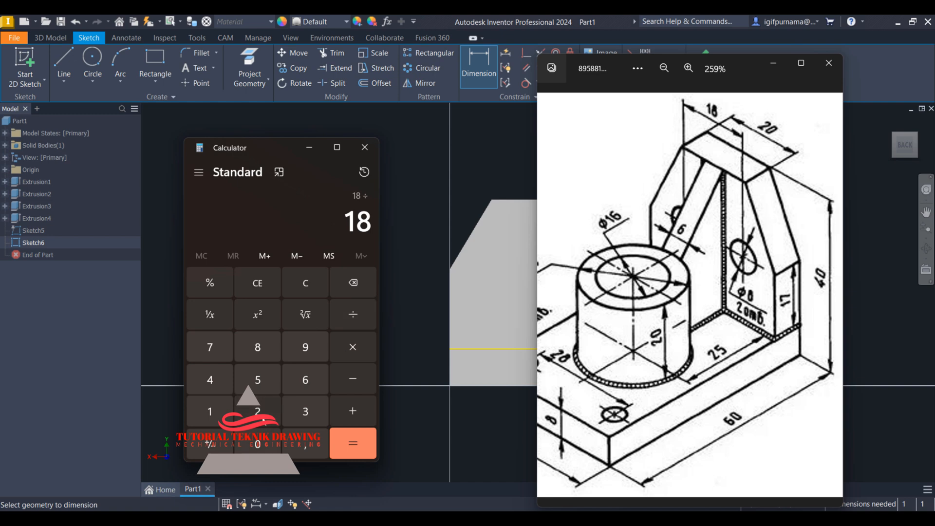
click(265, 409)
click(360, 458)
click(369, 145)
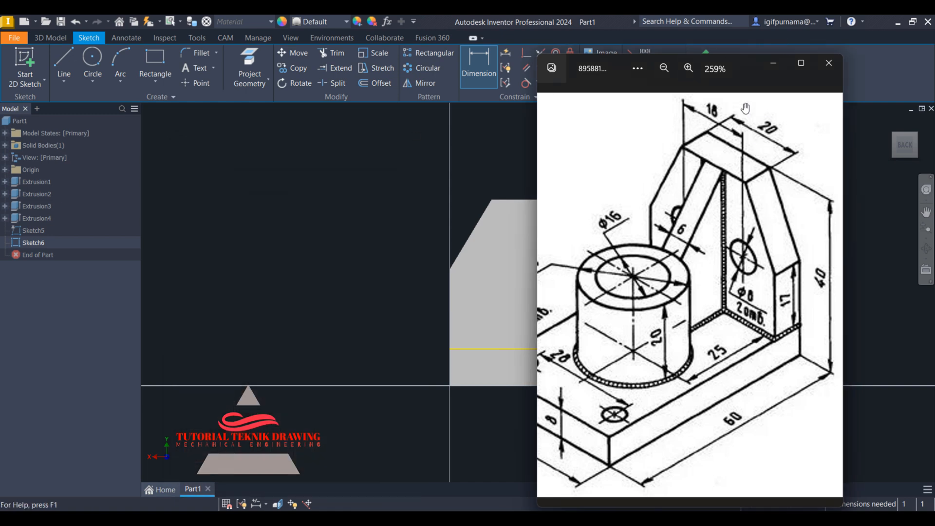
click(770, 65)
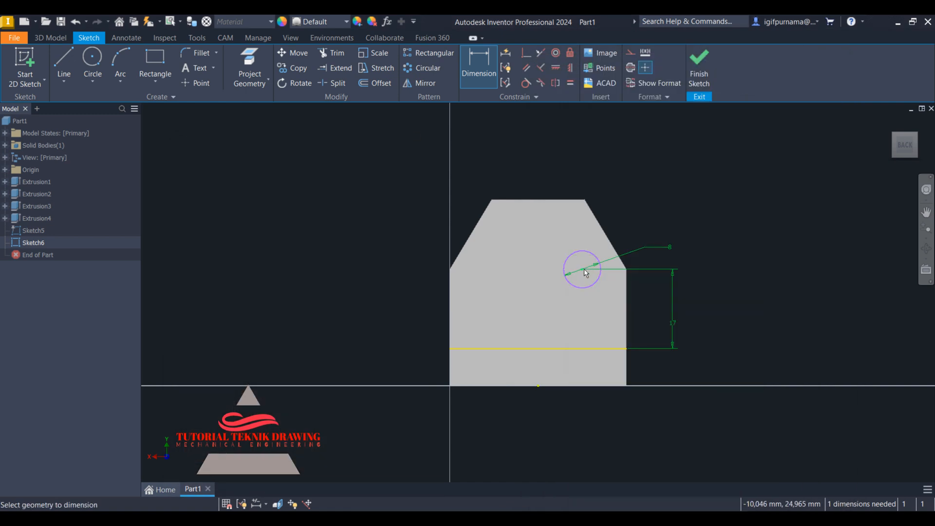
Dimension the circle's centre 9 mm horizontally from the midpoint of the plate's top edge
click(539, 199)
click(548, 165)
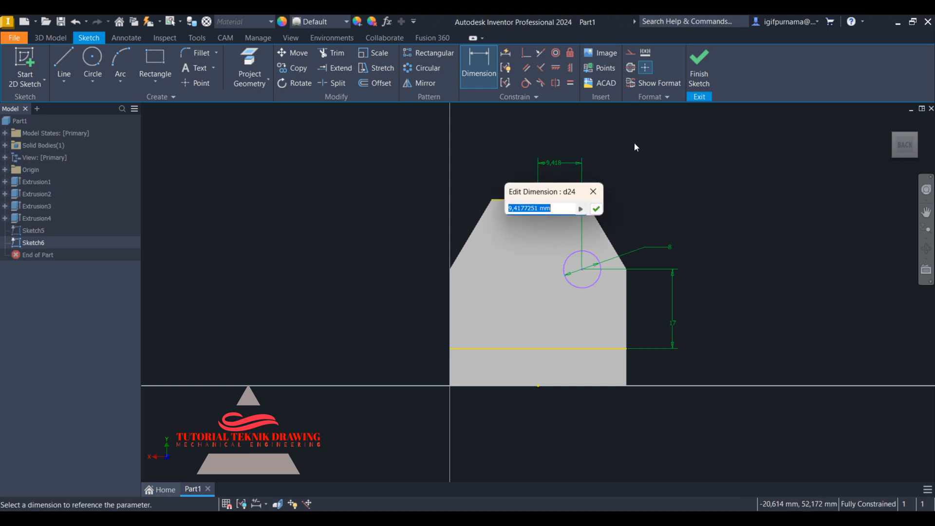
text(9)
key(Return)
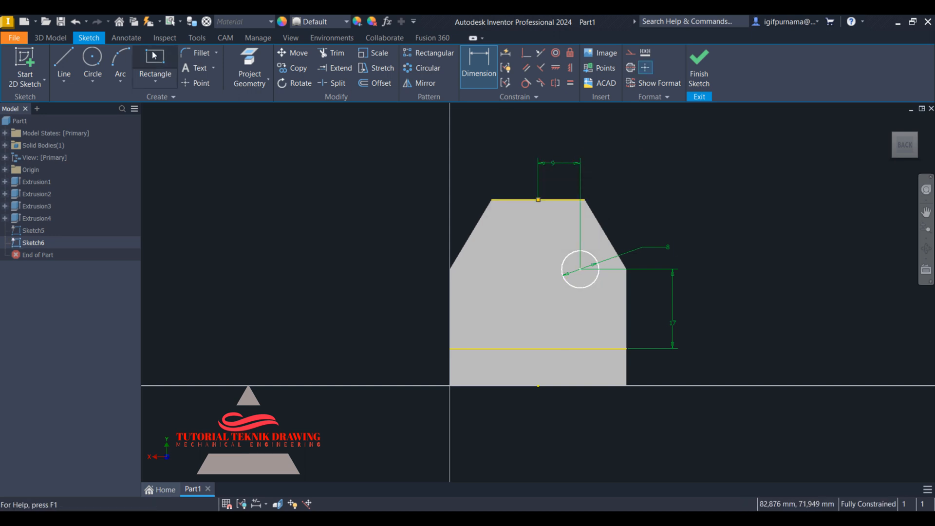
Draw a short vertical line downward from the midpoint of the plate's top edge
click(64, 62)
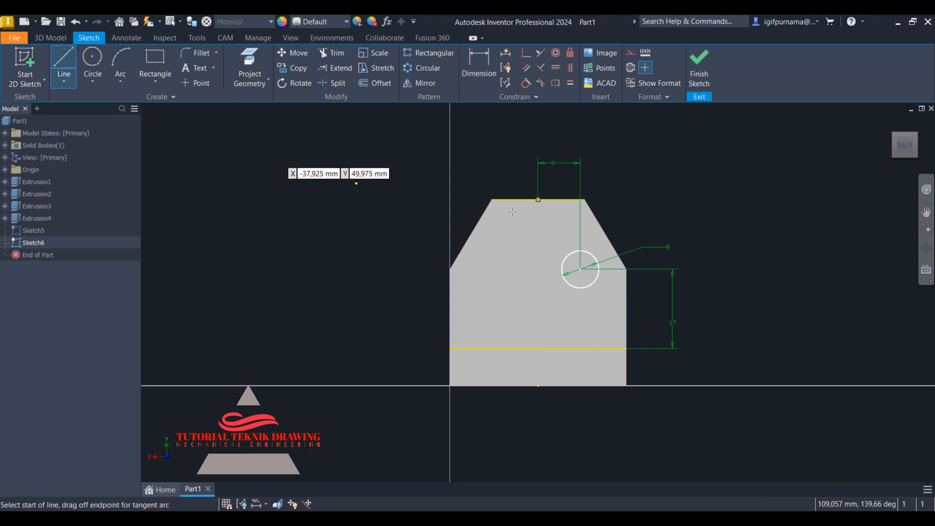
click(539, 200)
right_click(539, 225)
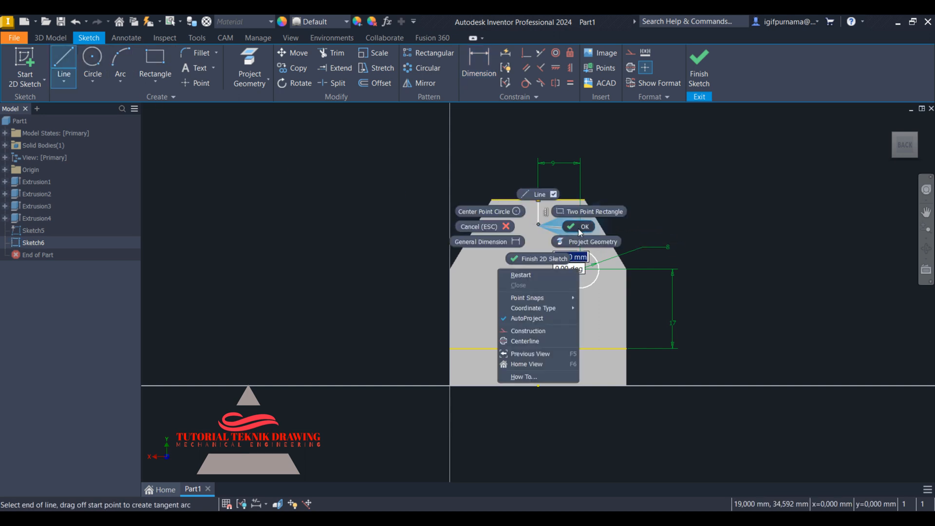
click(578, 228)
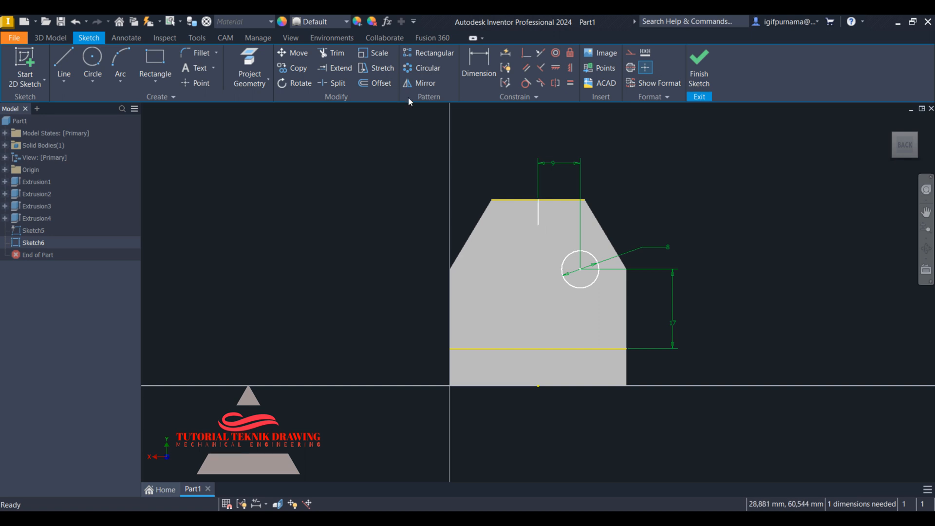
Mirror the 8 mm circle about the short vertical line to the other half of the plate
click(419, 83)
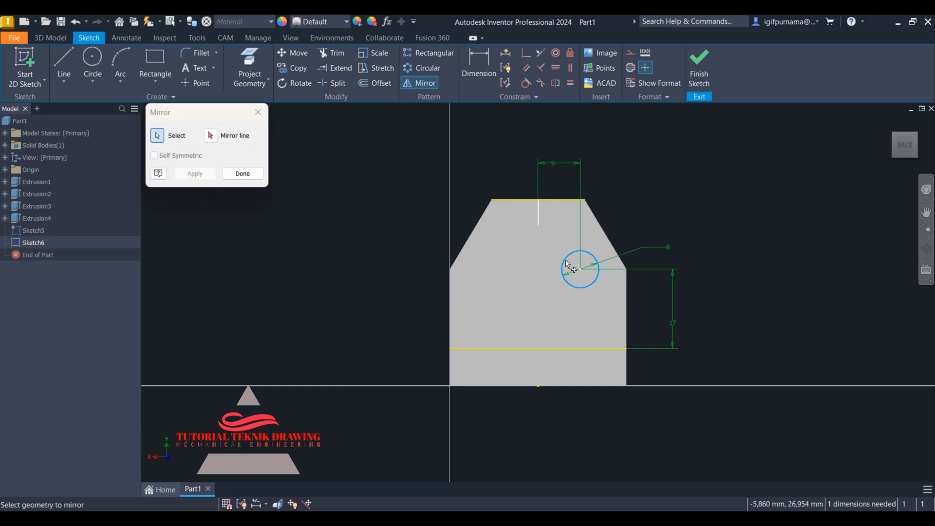
click(567, 266)
click(210, 135)
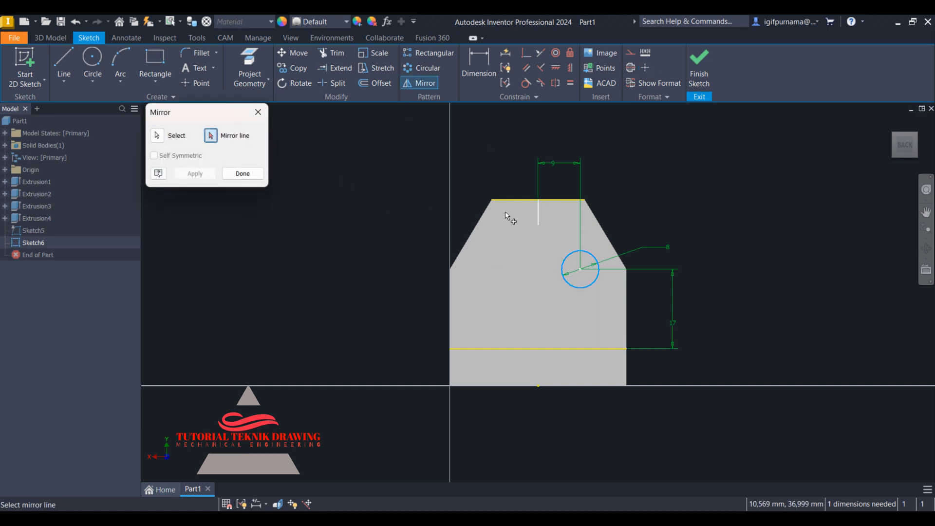
click(538, 216)
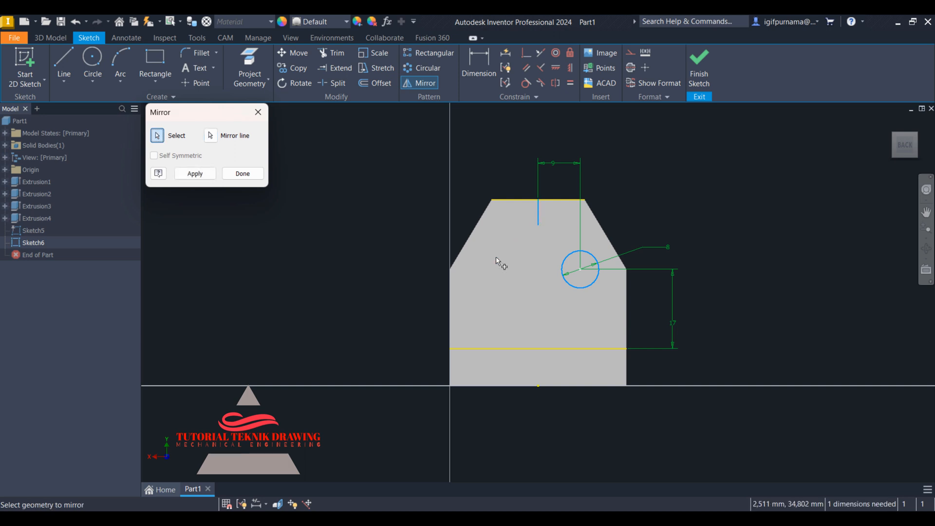
click(203, 175)
click(246, 174)
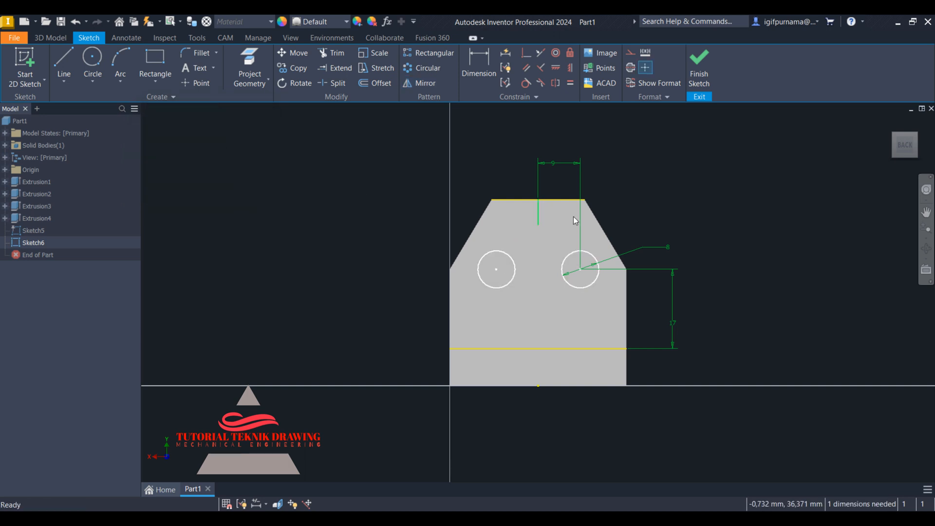
Delete the short vertical mirror line and finish the sketch
right_click(538, 215)
click(538, 184)
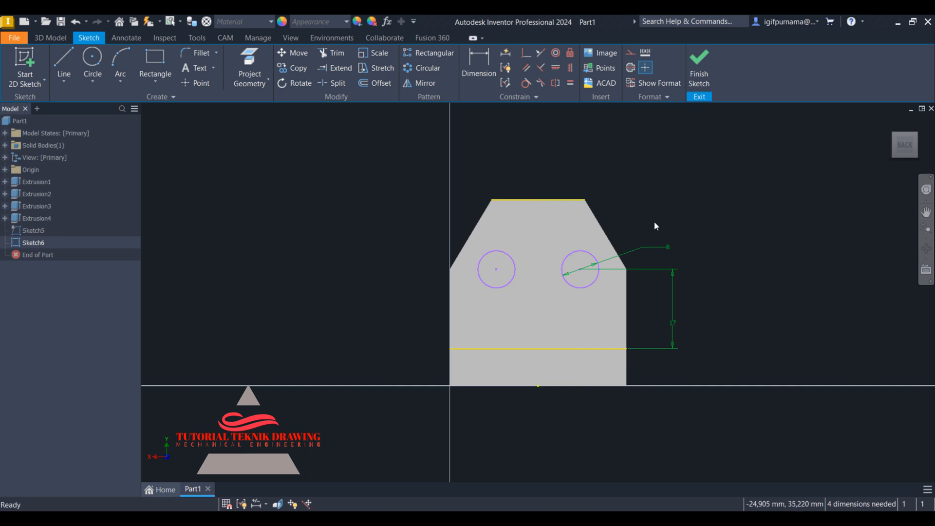
click(699, 65)
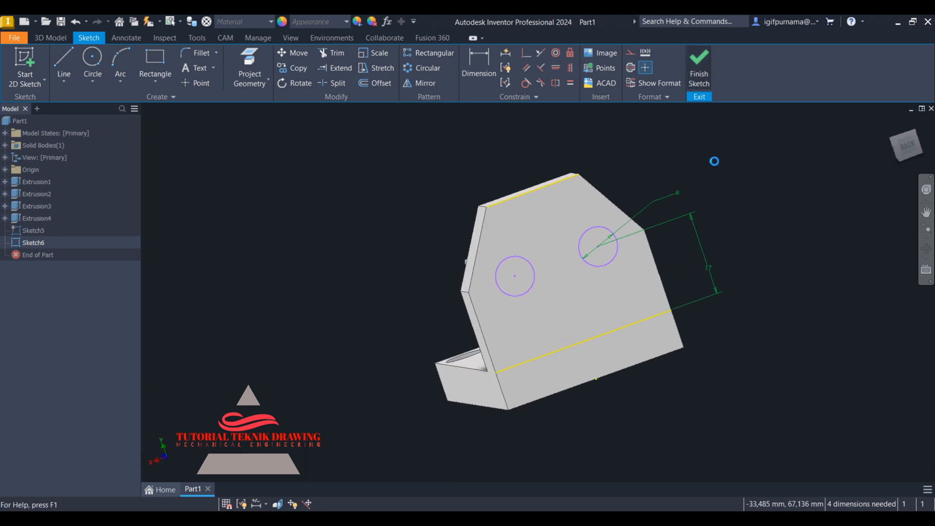
Extrude both circles as a cut 8 mm deep through the upright plate
click(64, 63)
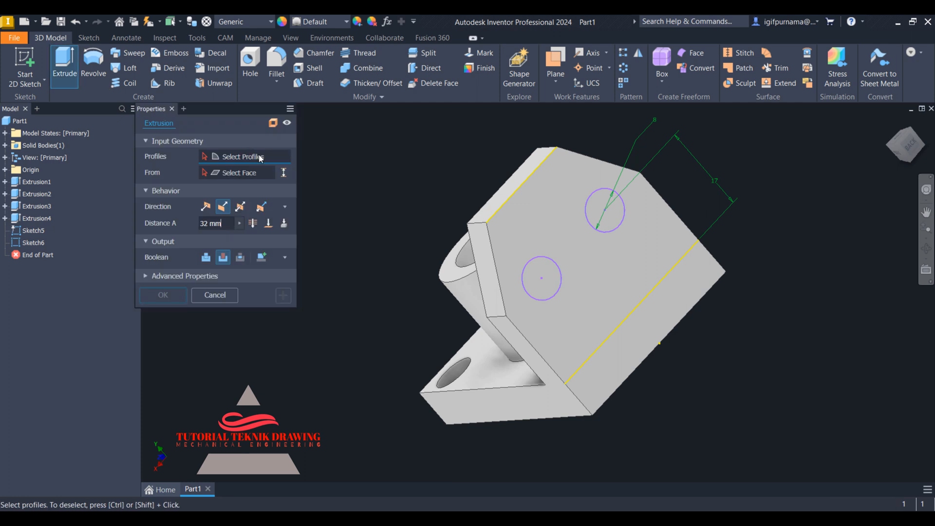
click(543, 287)
click(614, 217)
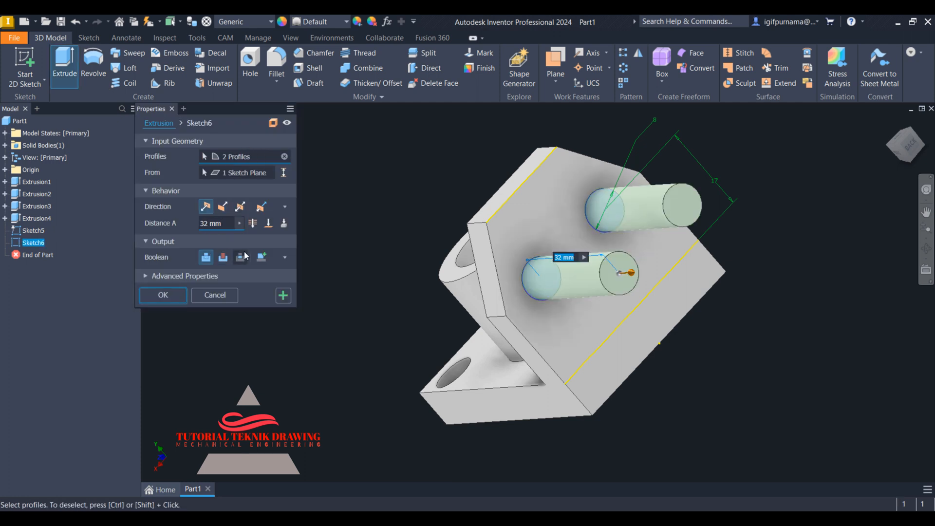
click(223, 258)
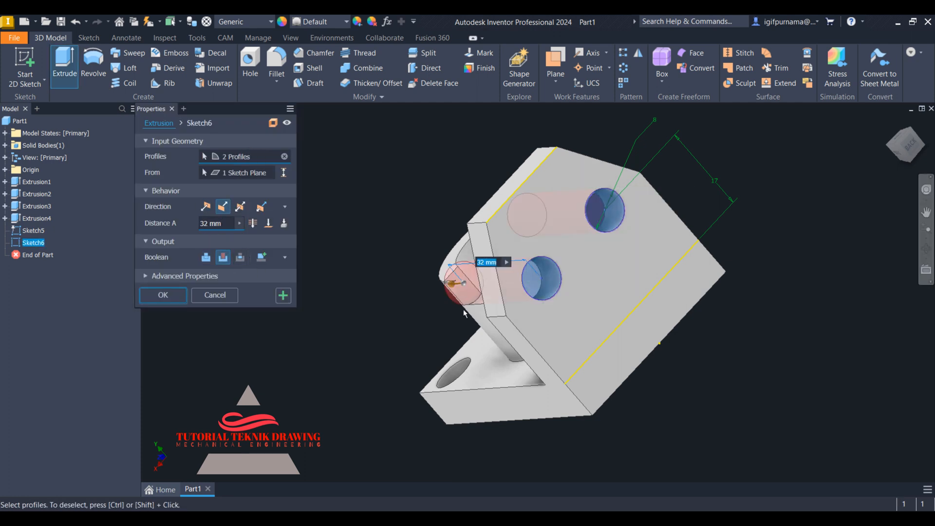
click(221, 223)
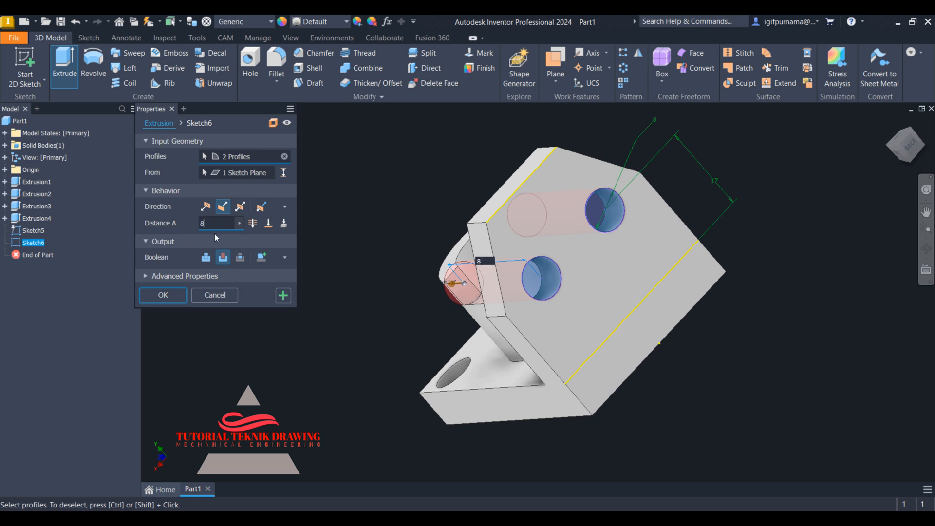
click(162, 295)
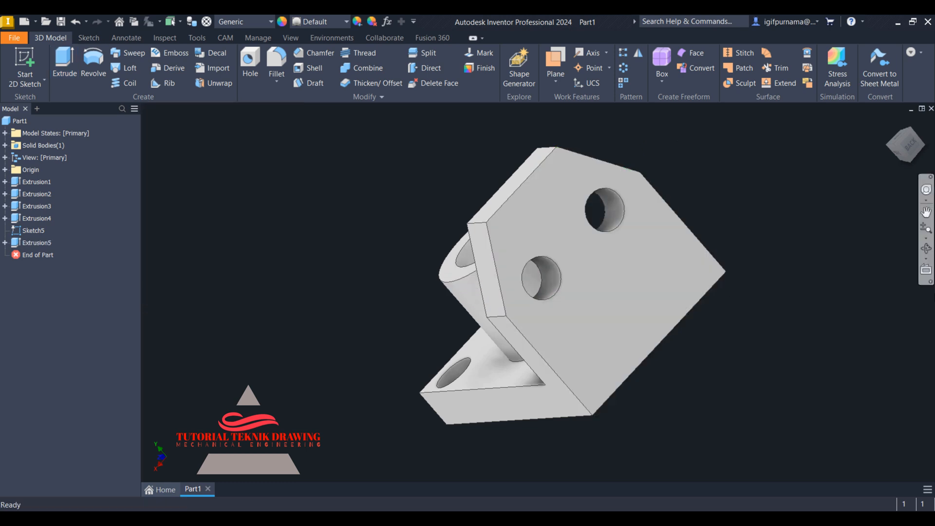
Check the rib in the reference drawing and start a new sketch on the base plate's top face
click(927, 249)
drag(566, 331, 625, 318)
right_click(606, 247)
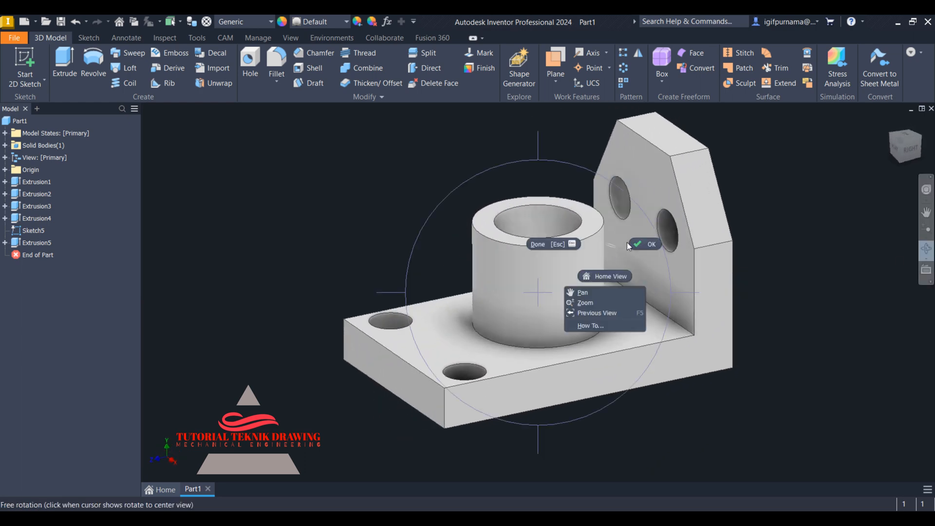
click(639, 245)
click(659, 516)
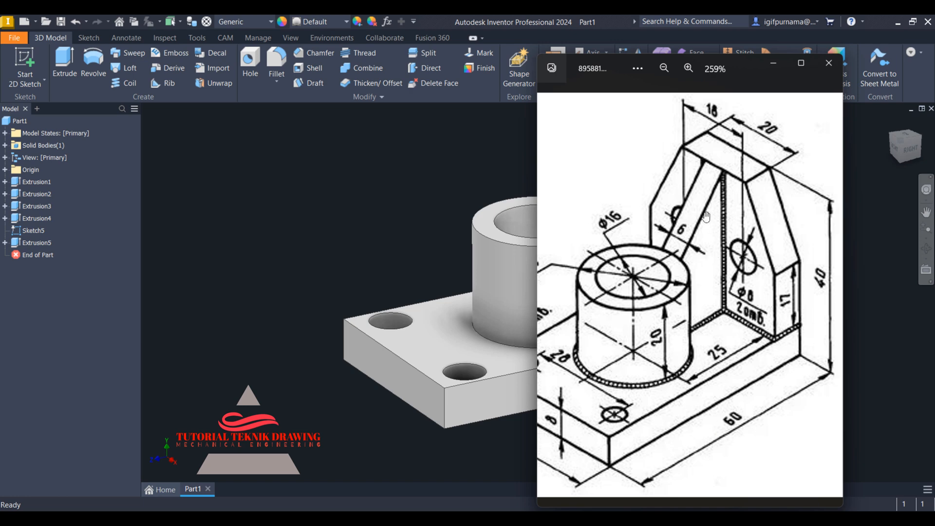
click(168, 263)
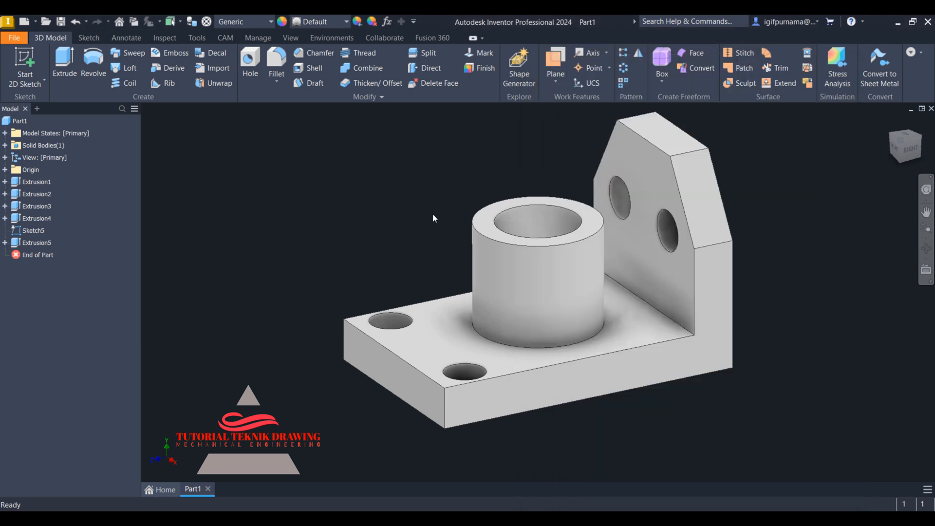
click(646, 171)
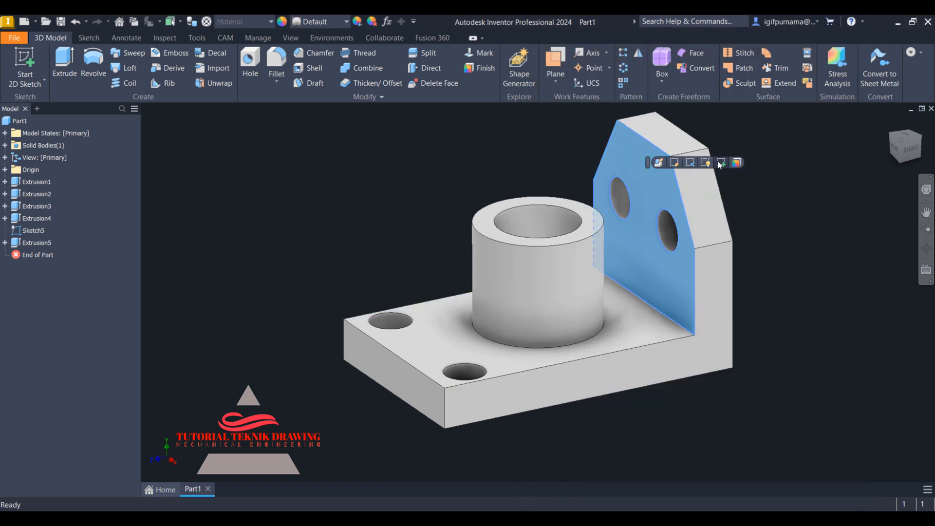
click(653, 318)
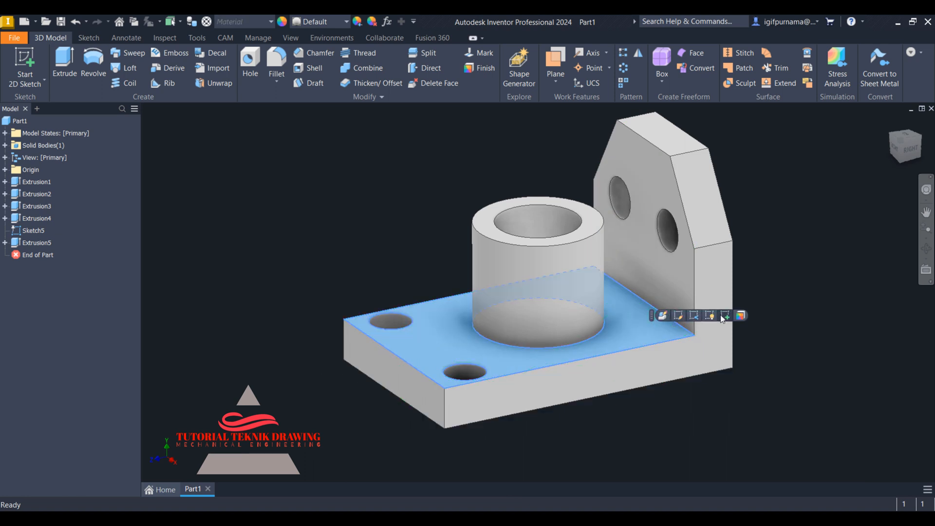
click(722, 315)
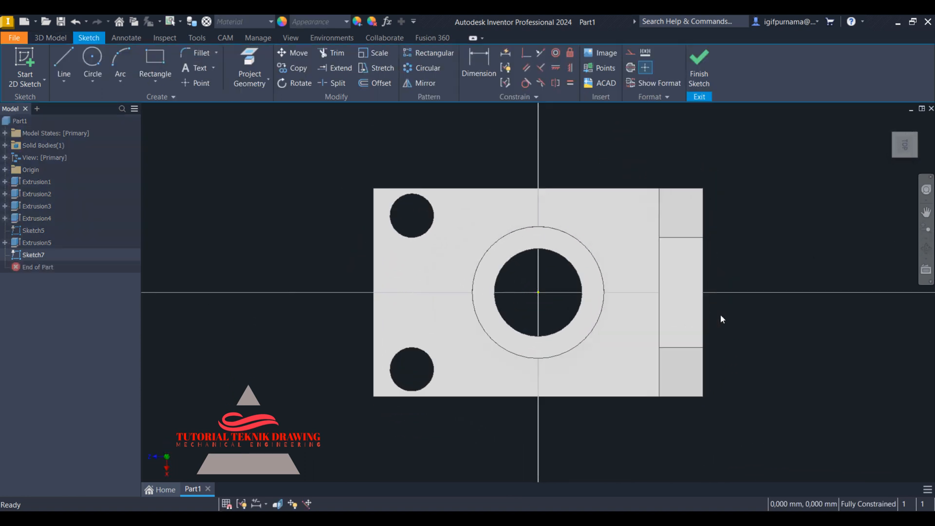
Draw a two-point rectangle about 12.4 by 7.4 mm from inside the cylinder's outer wall to the upright plate's inner edge
click(156, 82)
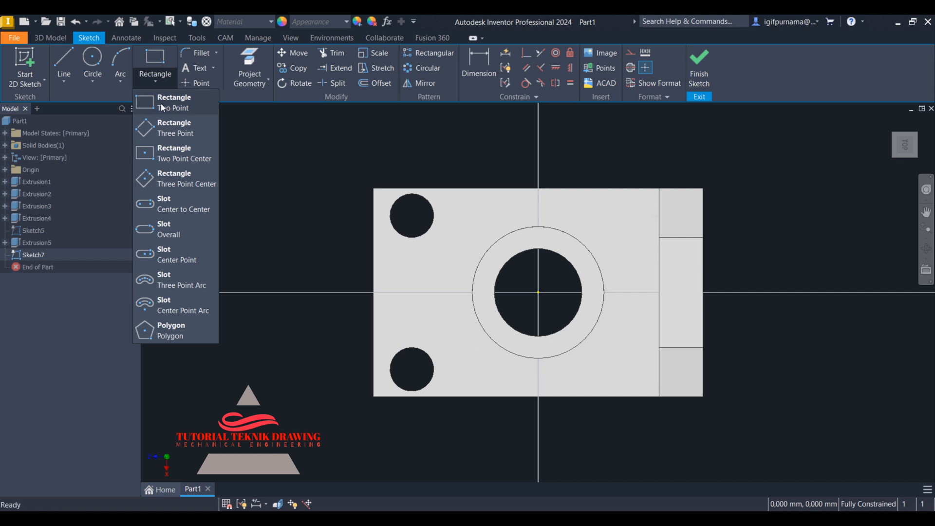
click(161, 103)
click(590, 267)
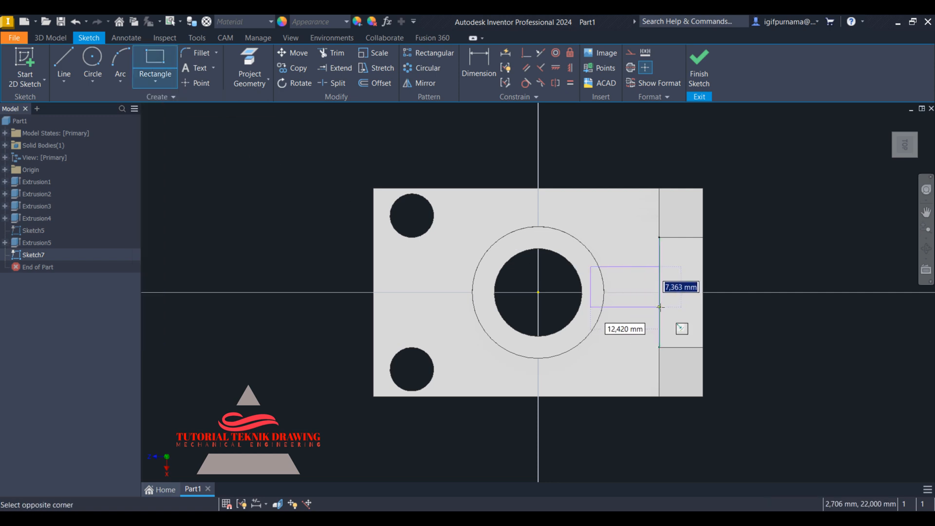
click(660, 307)
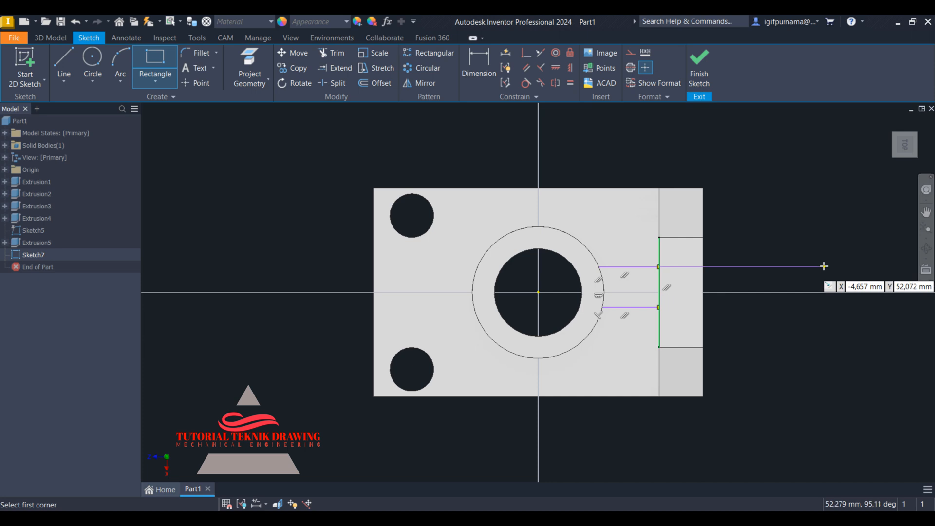
Check the rib thickness in the reference drawing and dimension the rectangle's lower edge 3 mm from the cylinder's centre
key(Escape)
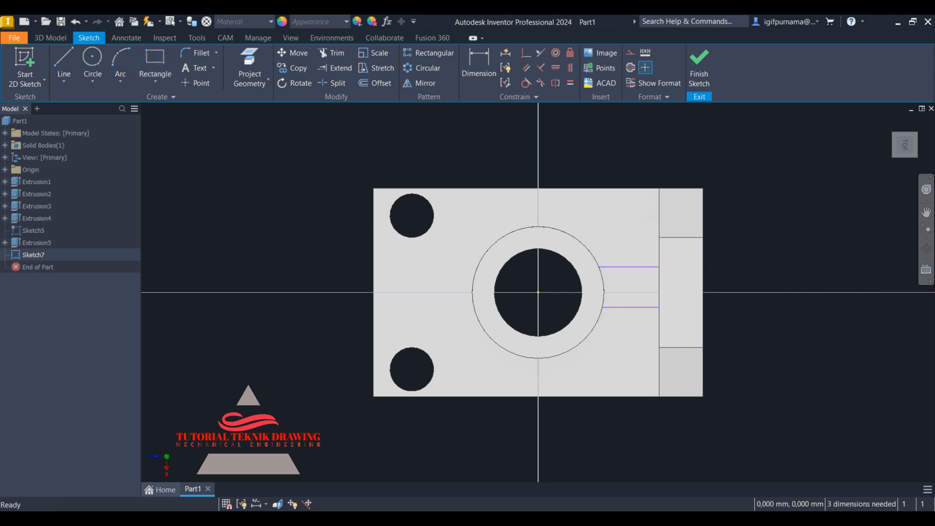
key(alt+Tab)
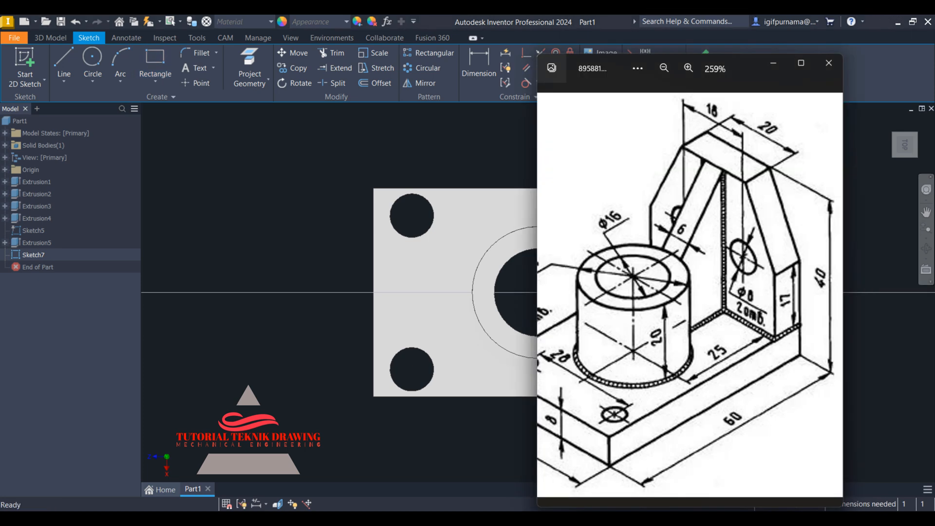
click(767, 64)
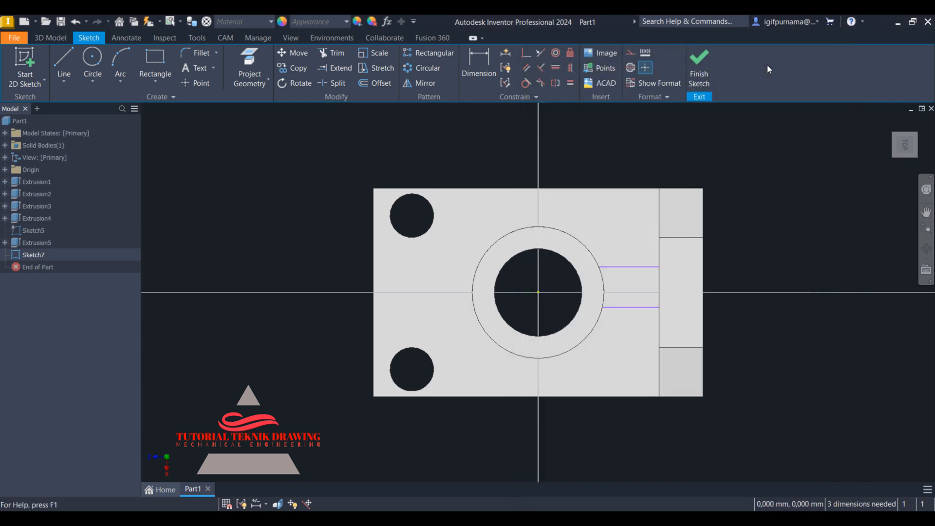
click(494, 63)
click(616, 307)
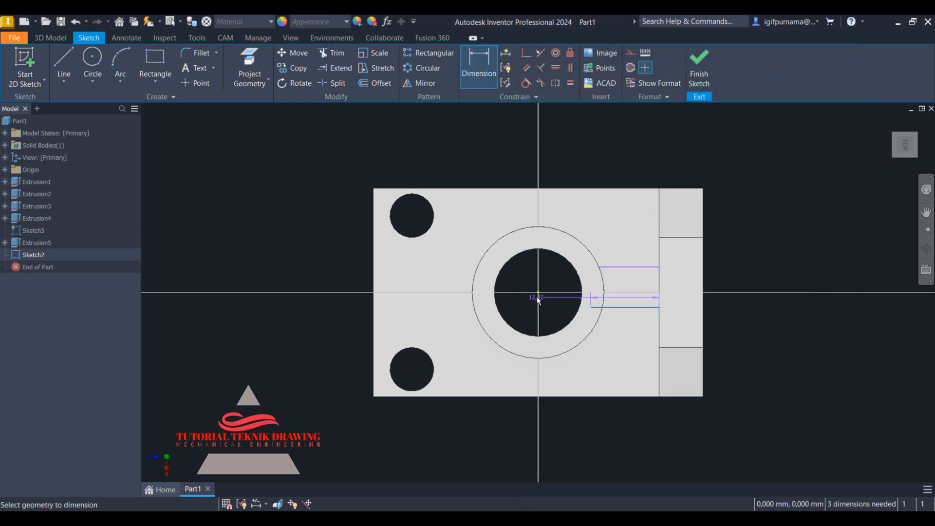
click(539, 294)
click(521, 299)
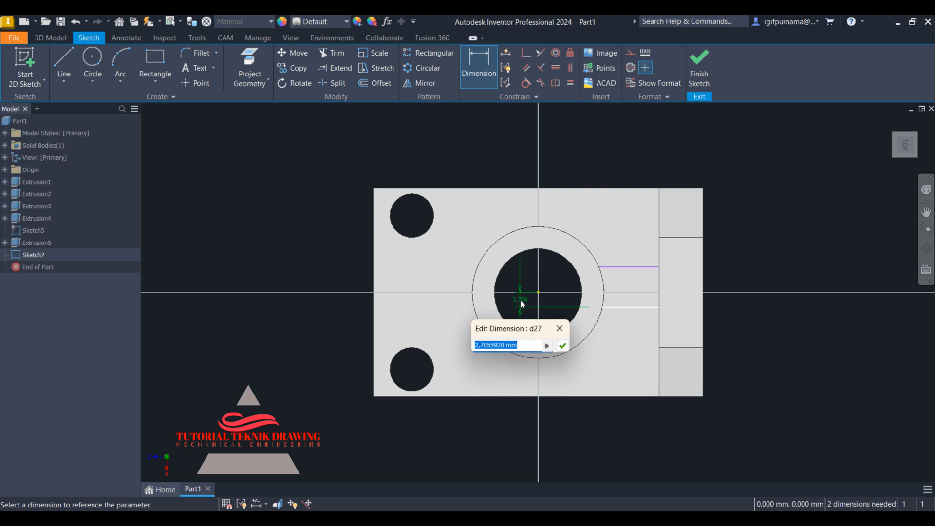
text(3)
key(Return)
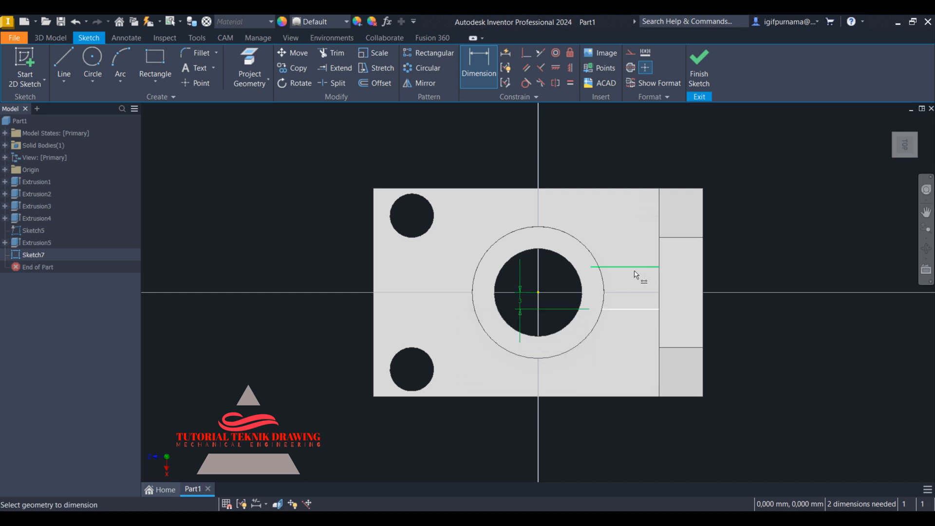
Dimension the rectangle's upper edge 3 mm from the cylinder's centre and finish the sketch
click(539, 292)
click(532, 276)
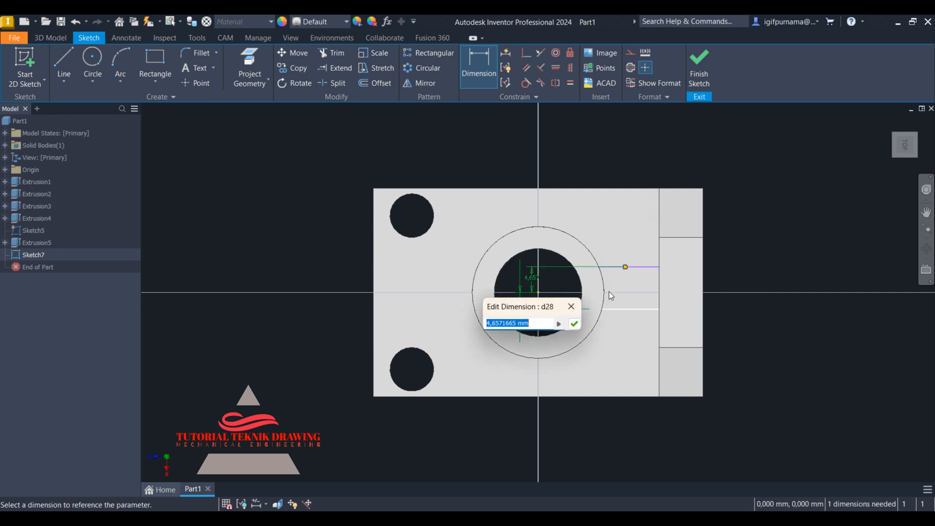
key(BackSpace)
text(3)
key(Return)
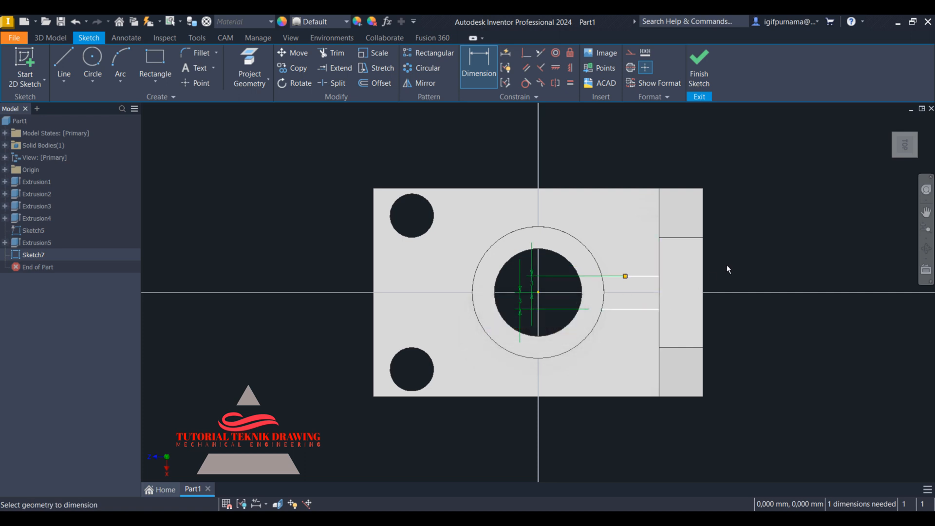
click(703, 83)
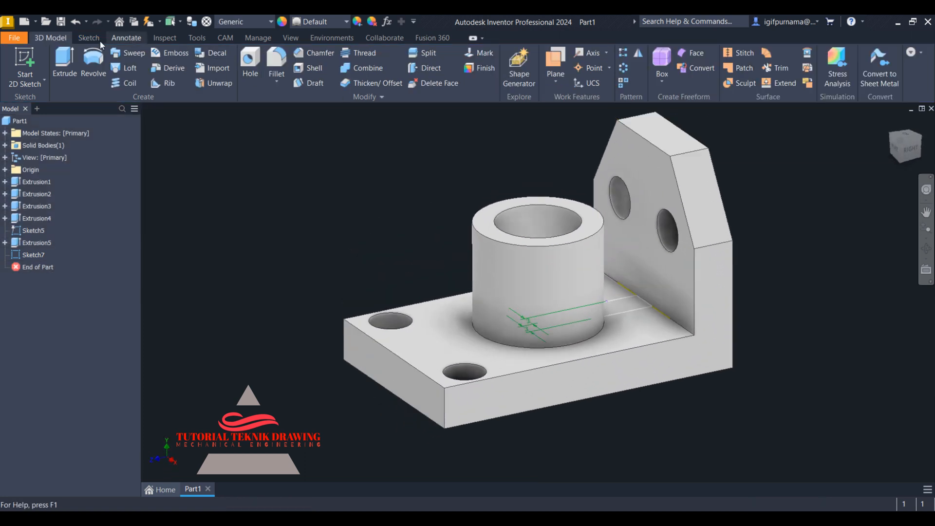
Extrude the rib rectangle 32 mm upward and join it to the body, checking the height against the reference drawing
click(65, 66)
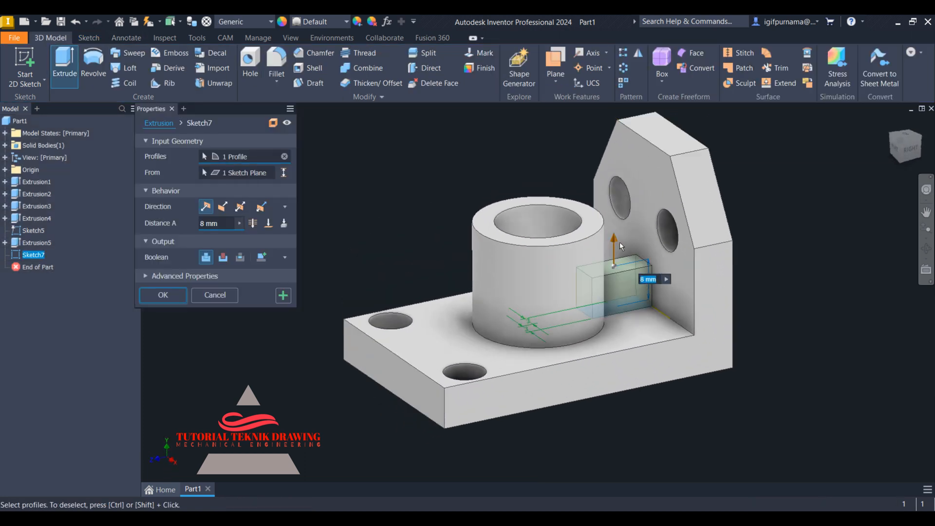
drag(614, 235, 625, 119)
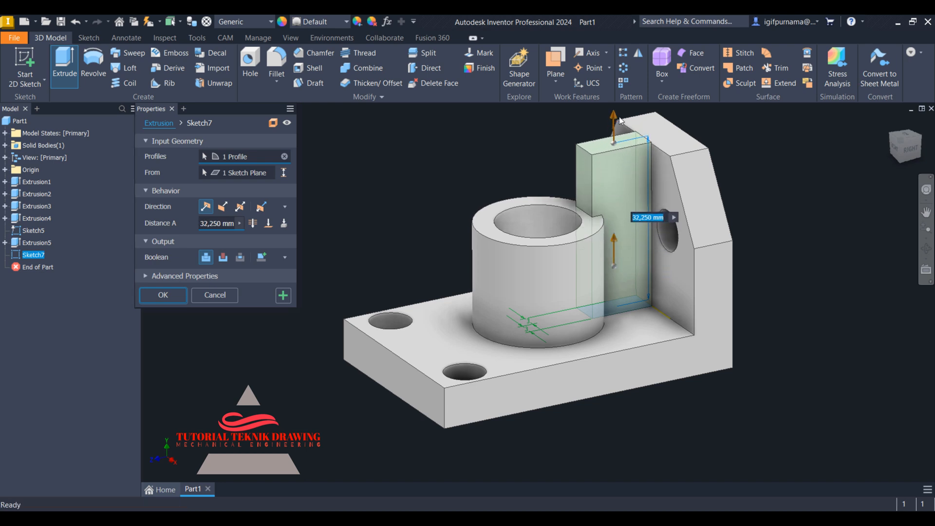
click(238, 224)
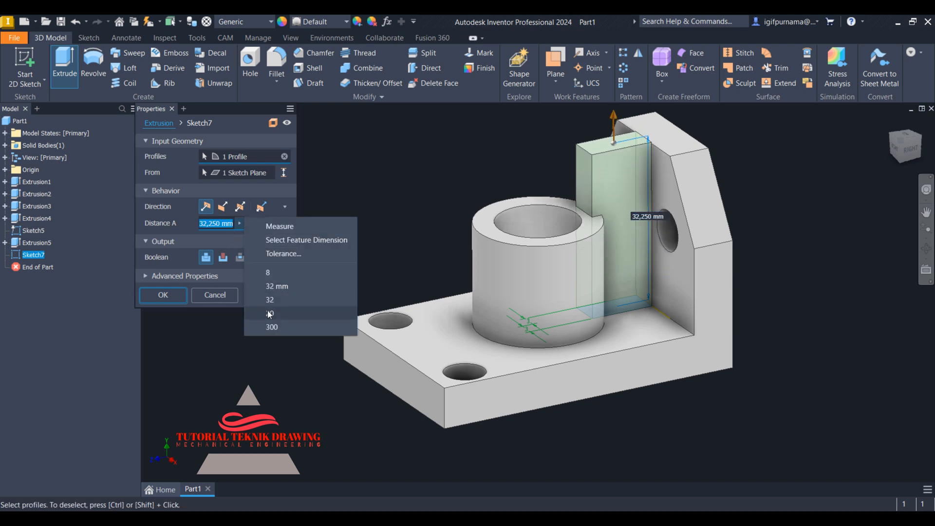
click(220, 224)
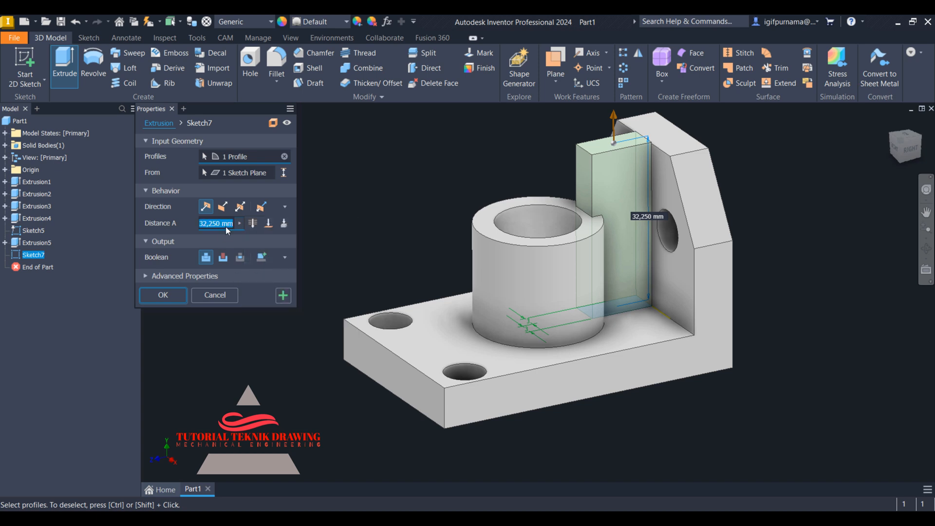
text(32)
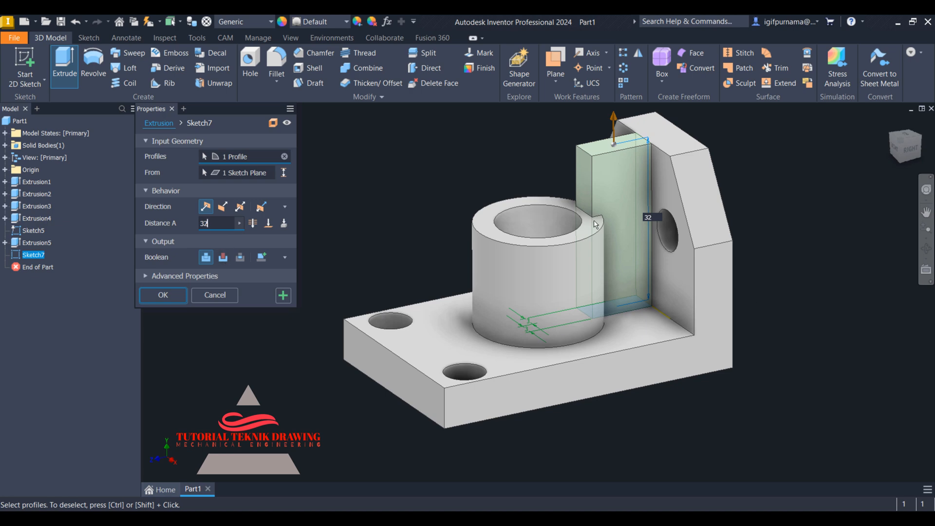
key(alt+Tab)
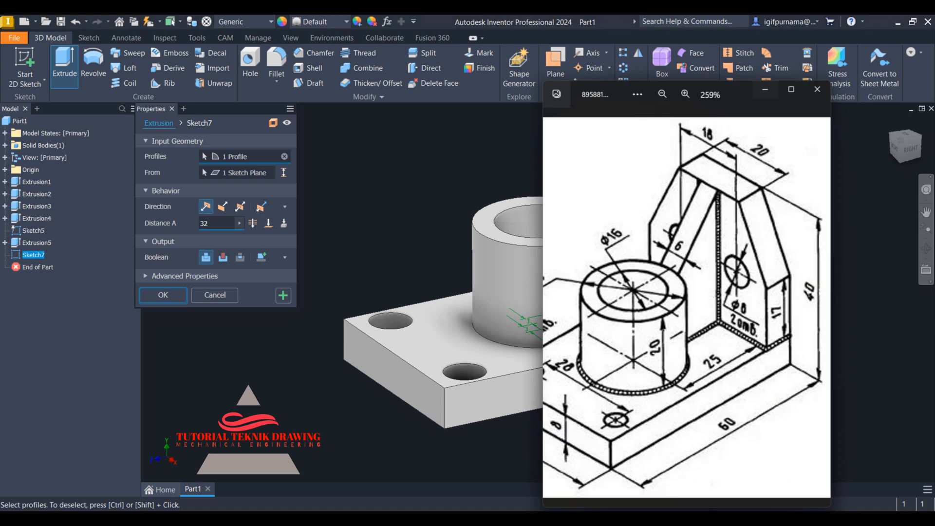
click(157, 299)
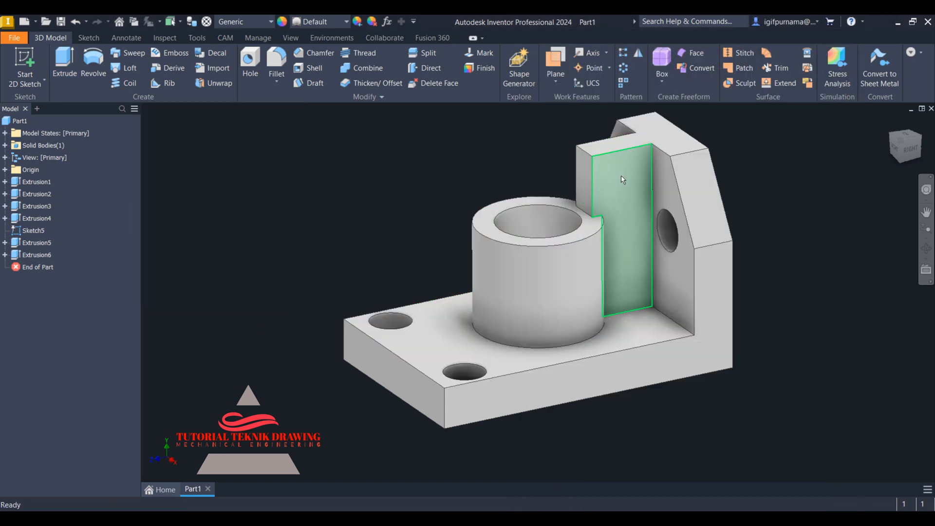
Start a sketch on the rib's side face and project its outer vertical edge and top edge
click(612, 250)
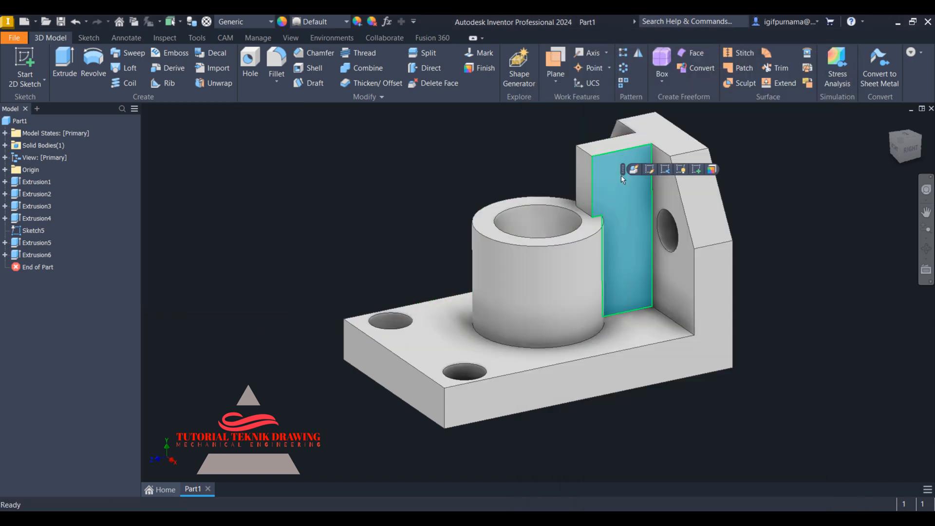
click(697, 168)
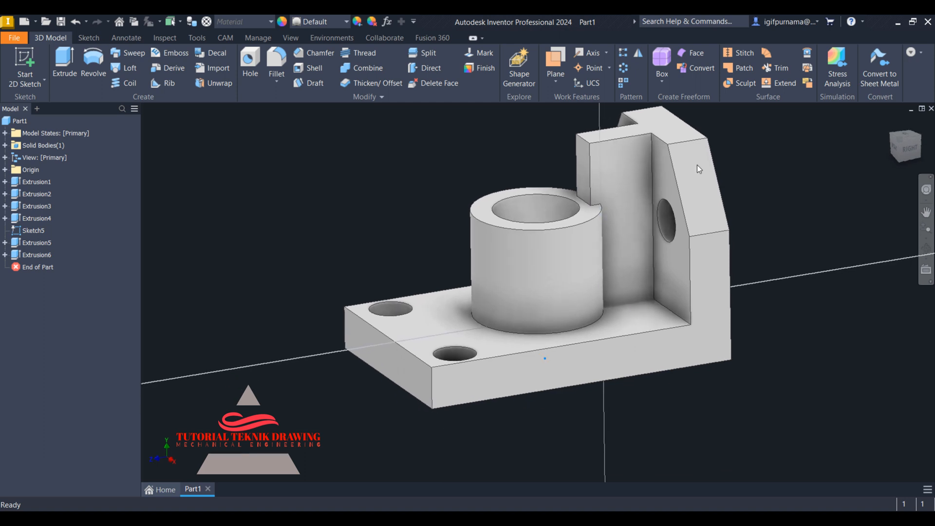
click(906, 146)
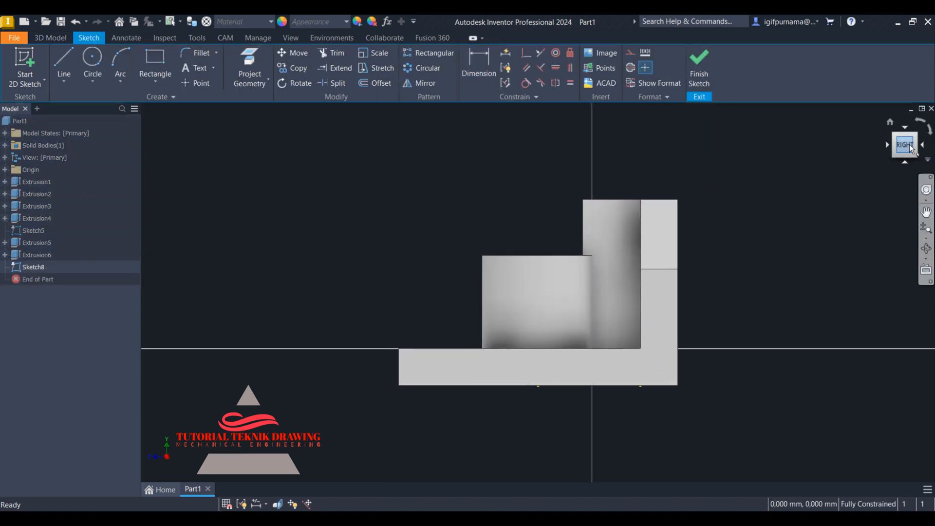
click(584, 243)
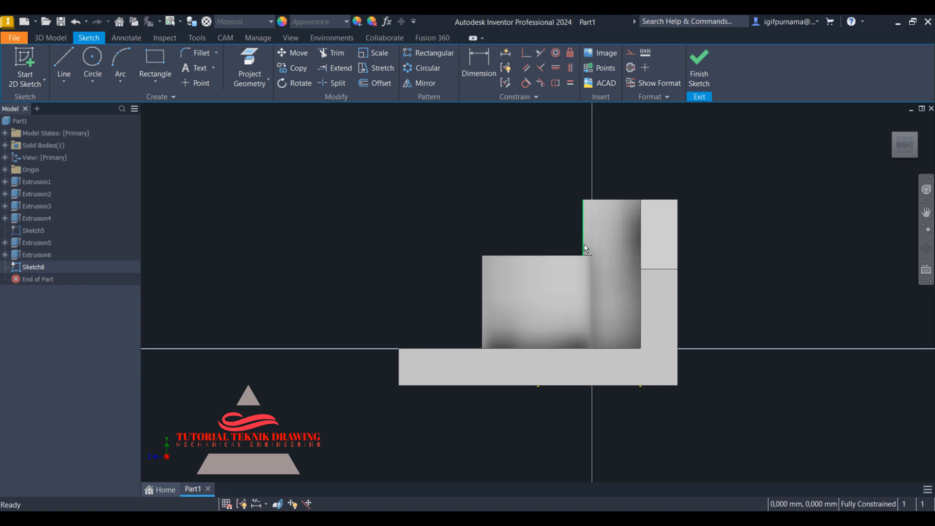
click(248, 77)
click(263, 98)
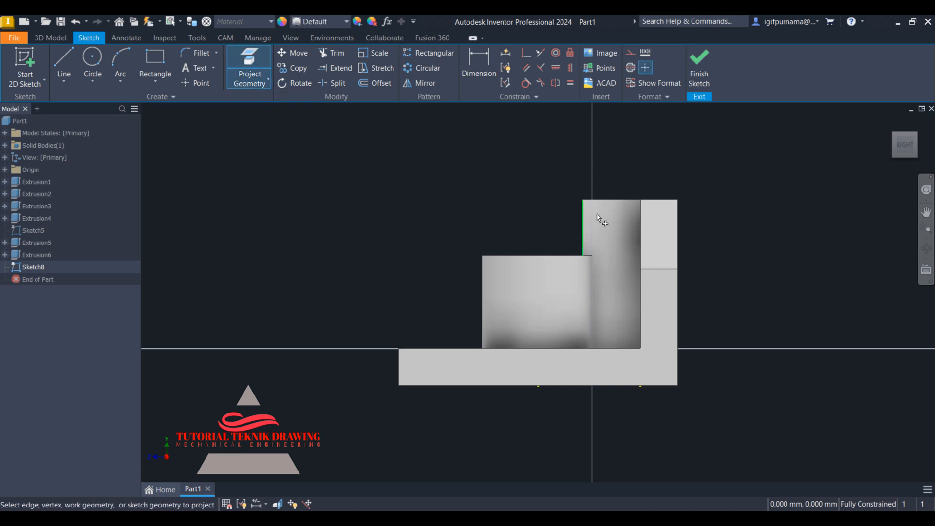
click(592, 201)
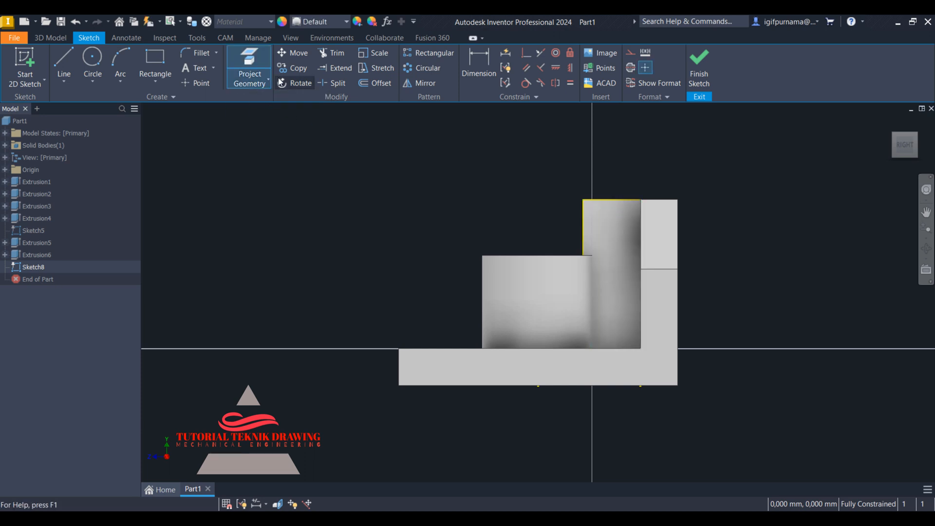
Project the rib's short horizontal edge on the cylinder's top face into the sketch
click(926, 249)
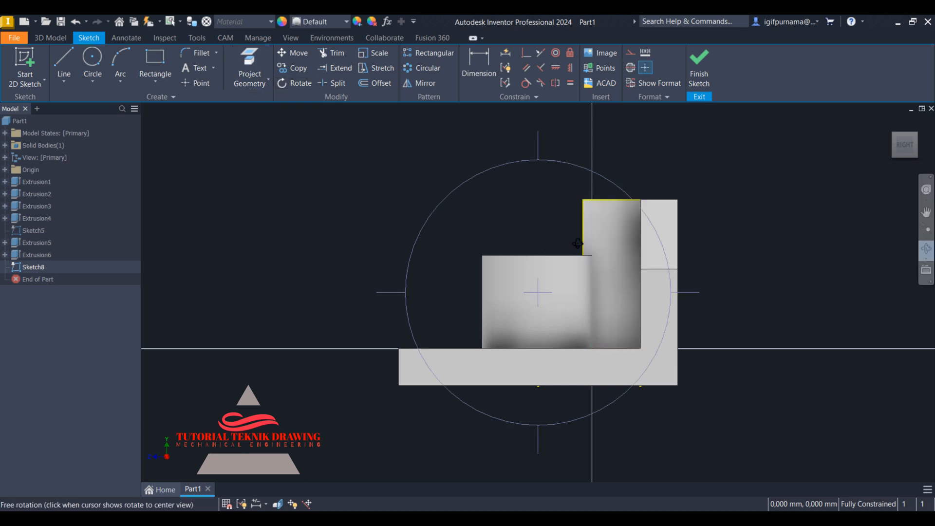
drag(565, 234, 574, 265)
right_click(540, 211)
click(583, 216)
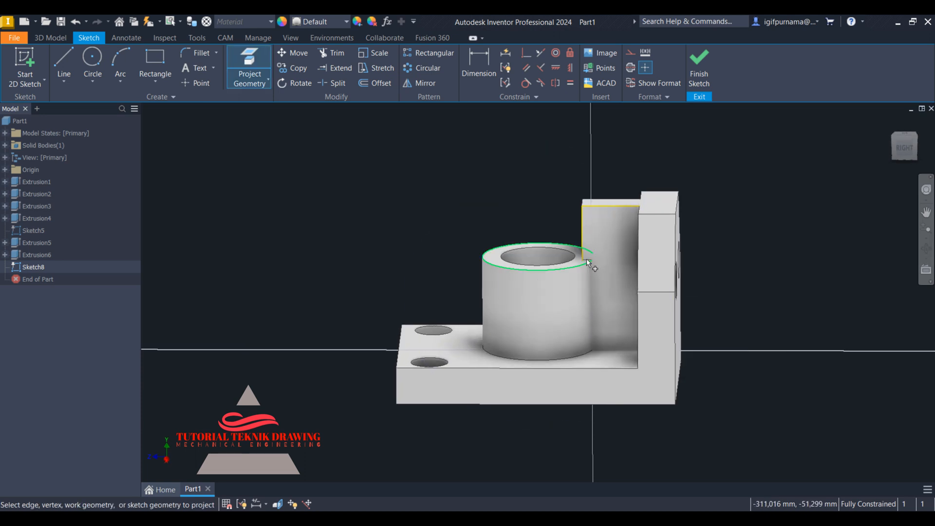
click(927, 190)
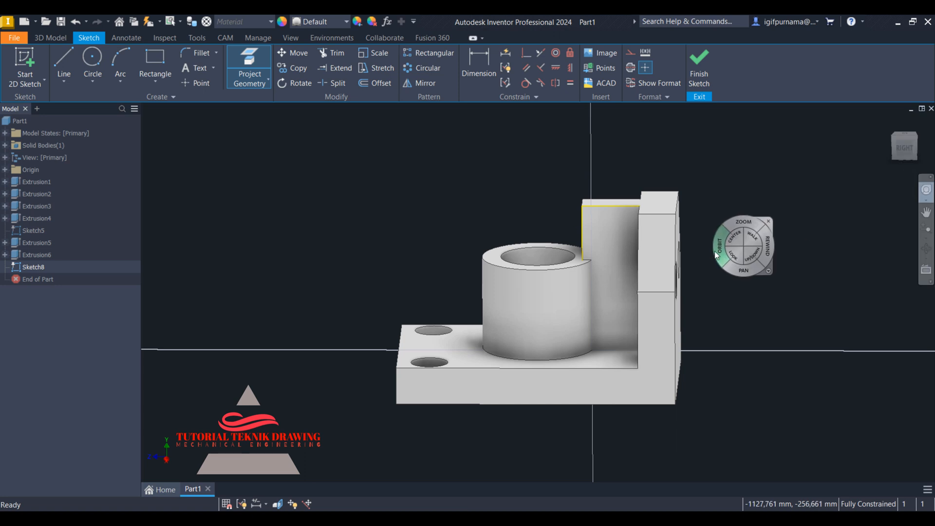
drag(736, 219, 725, 238)
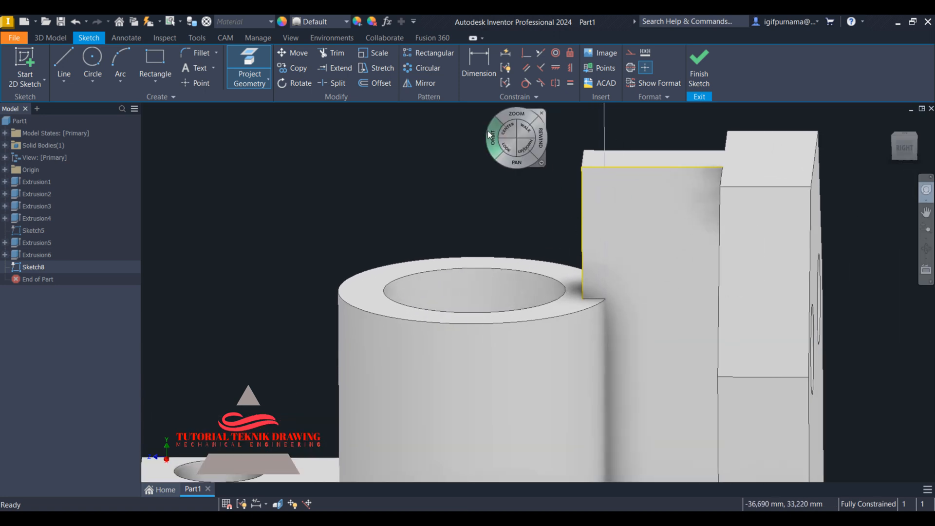
right_click(474, 167)
click(402, 174)
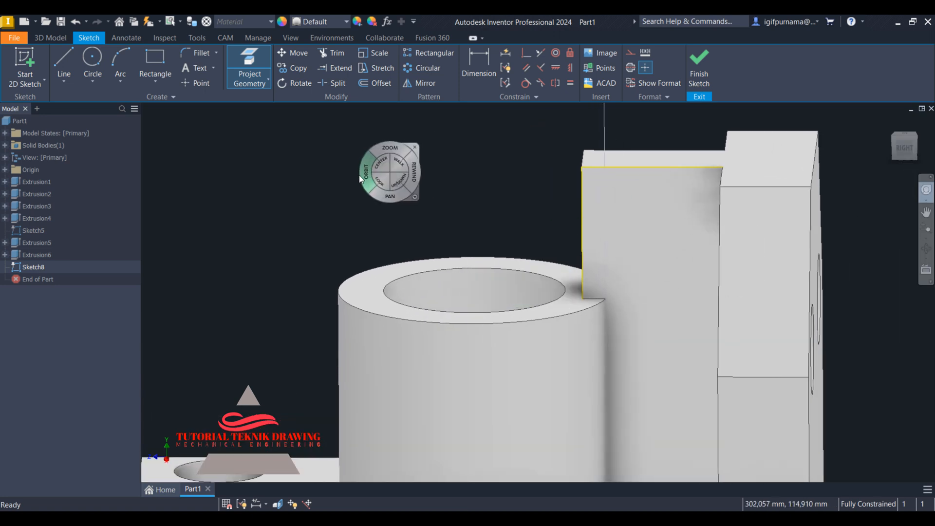
key(Escape)
click(250, 74)
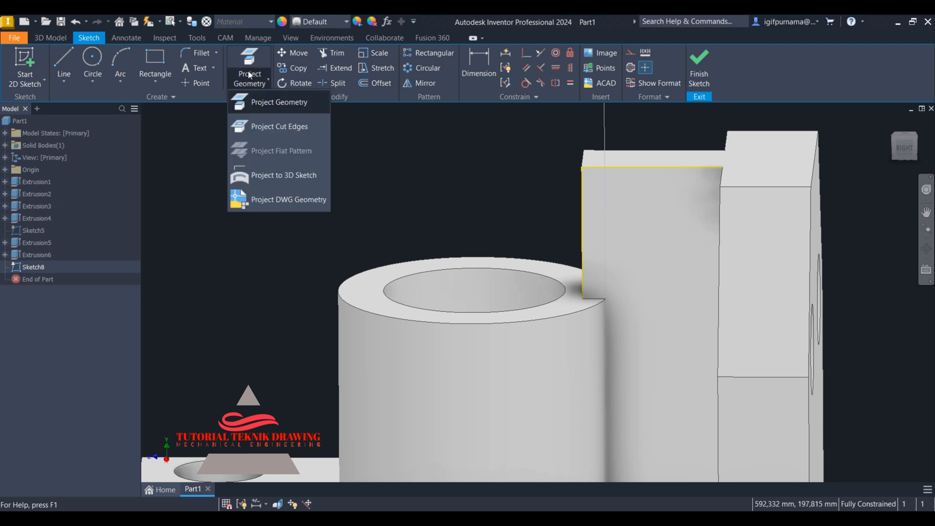
click(254, 101)
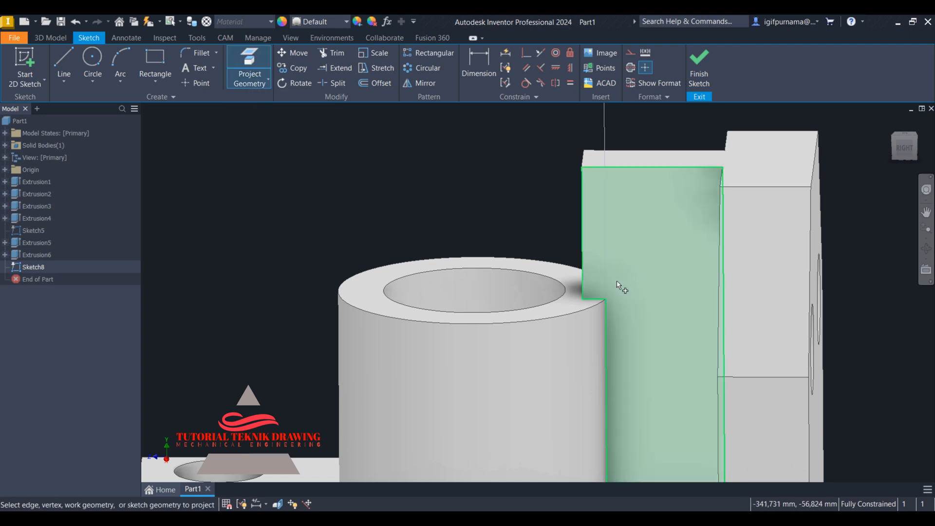
click(597, 297)
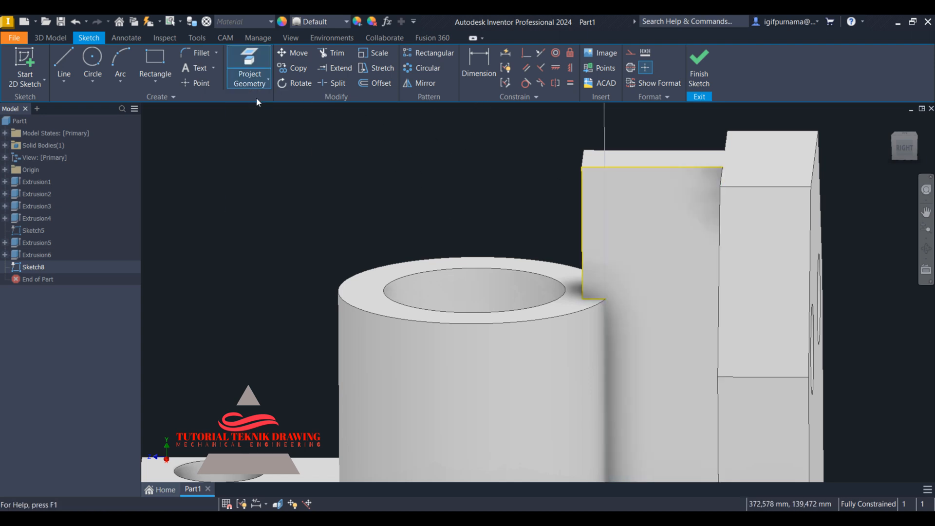
Draw a diagonal line from the cylinder's outer top edge to the rib's top corner at the upright plate, and finish the sketch
key(l)
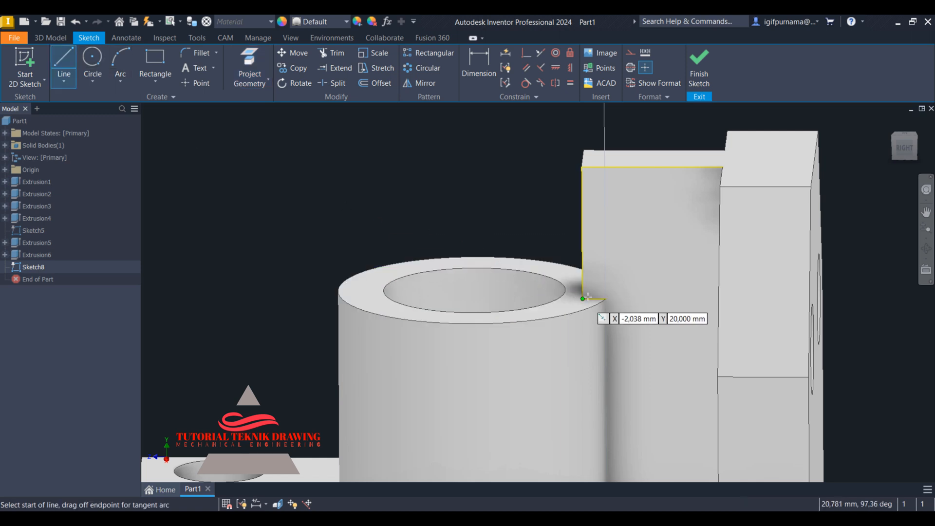
click(610, 298)
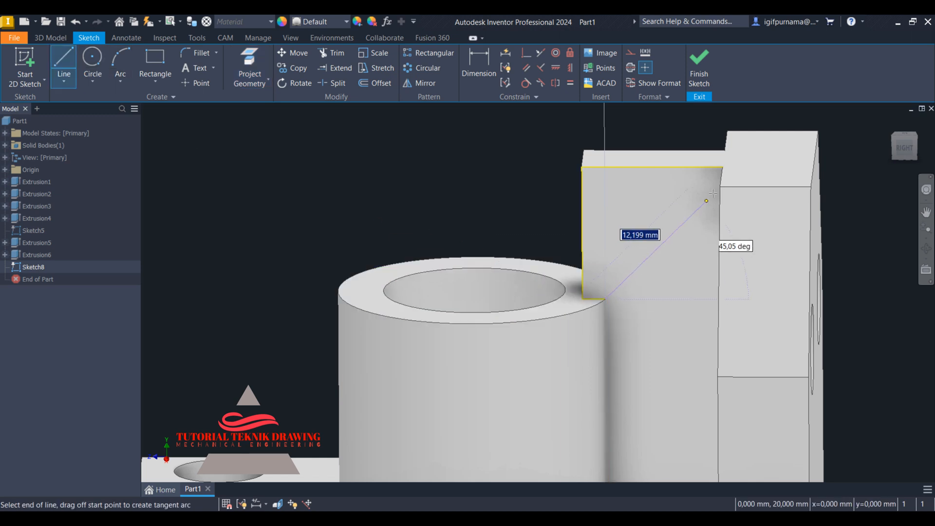
click(724, 167)
click(763, 170)
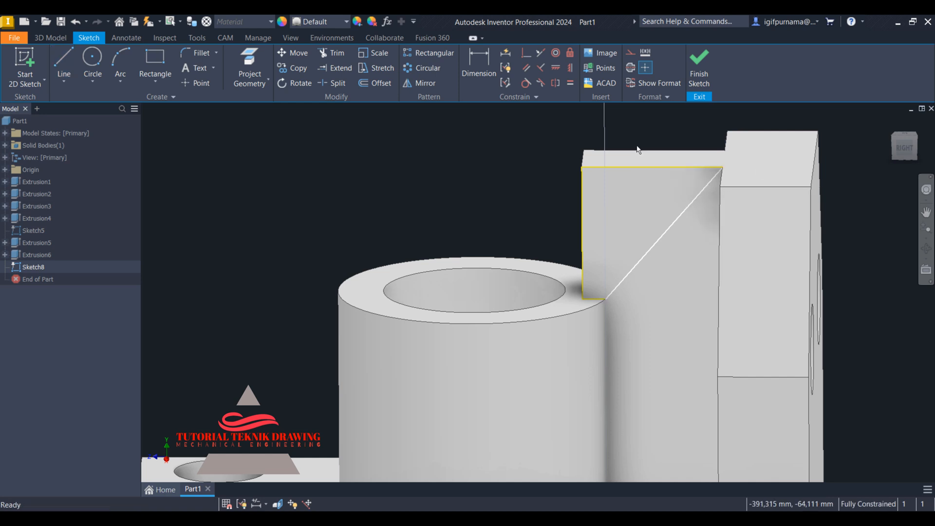
click(696, 78)
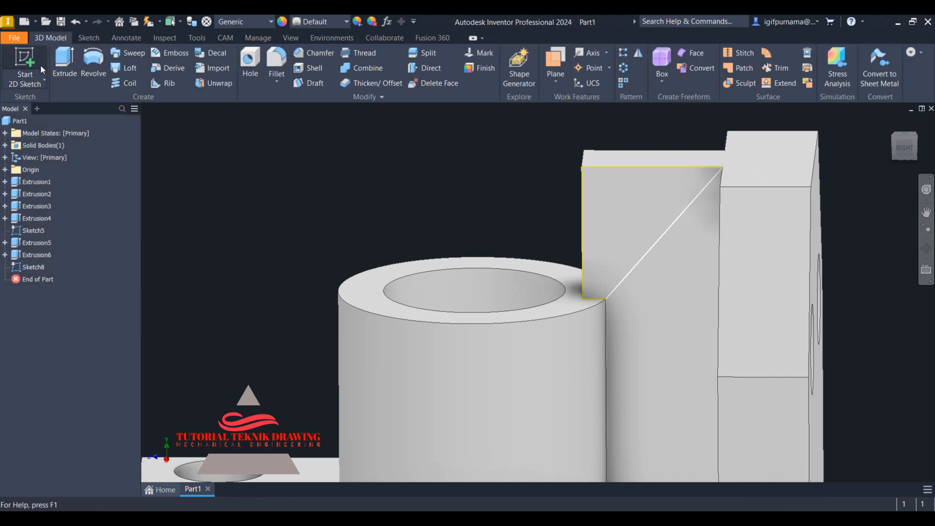
Extrude the triangular profile above the rib's diagonal 32 mm as a cut into the body to form the sloped rib
click(65, 63)
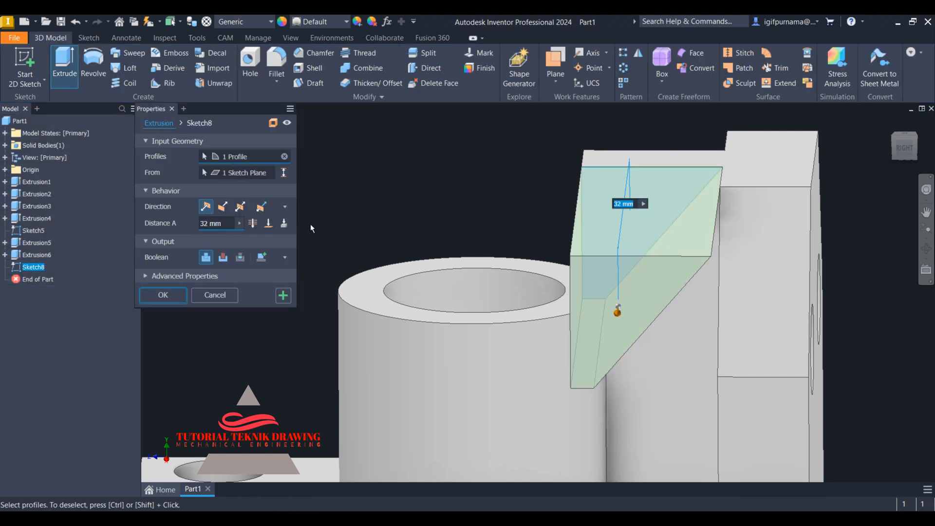
click(223, 258)
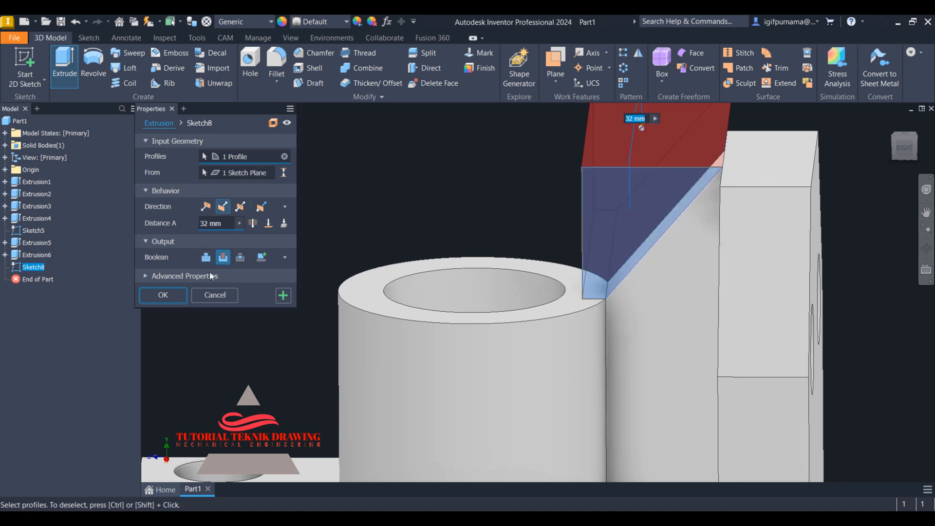
click(162, 295)
click(894, 125)
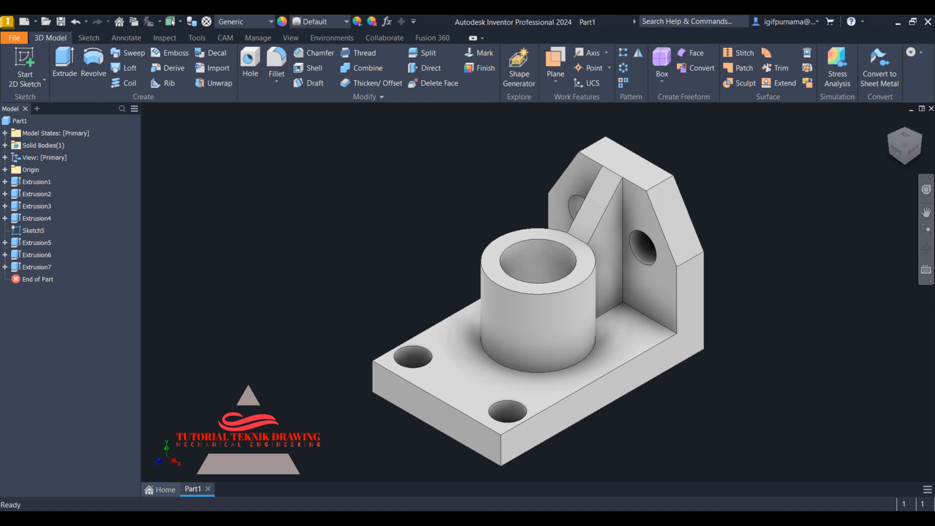
Check the plate spacing in the reference drawing, open the upright plate's base sketch and delete its thickness dimension
key(alt+Tab)
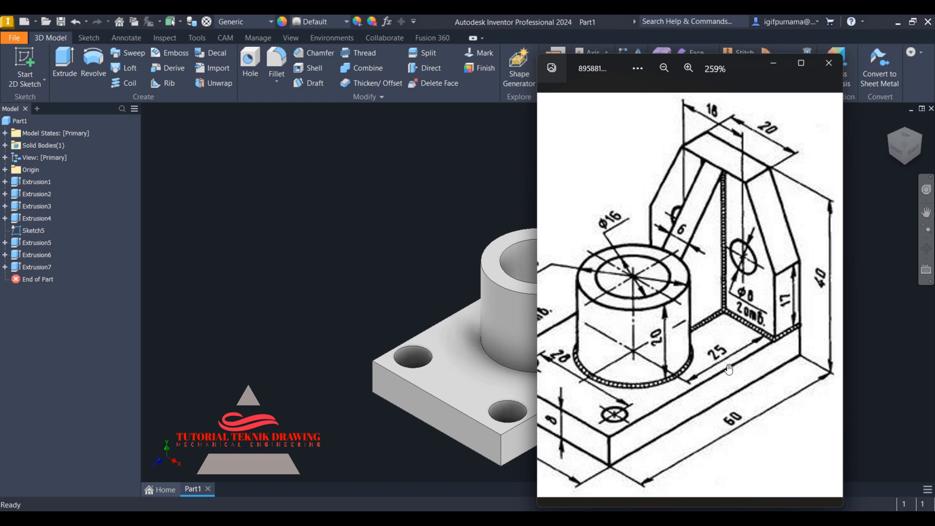
click(775, 64)
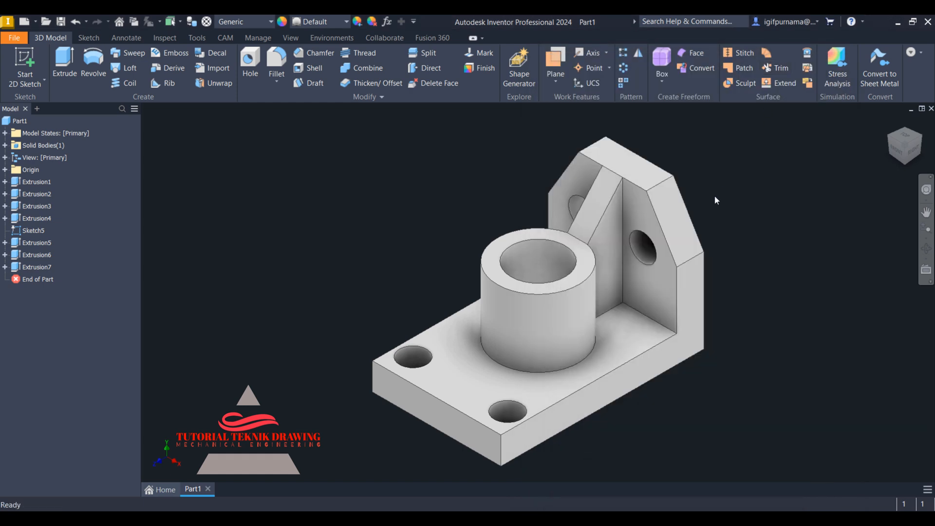
click(30, 268)
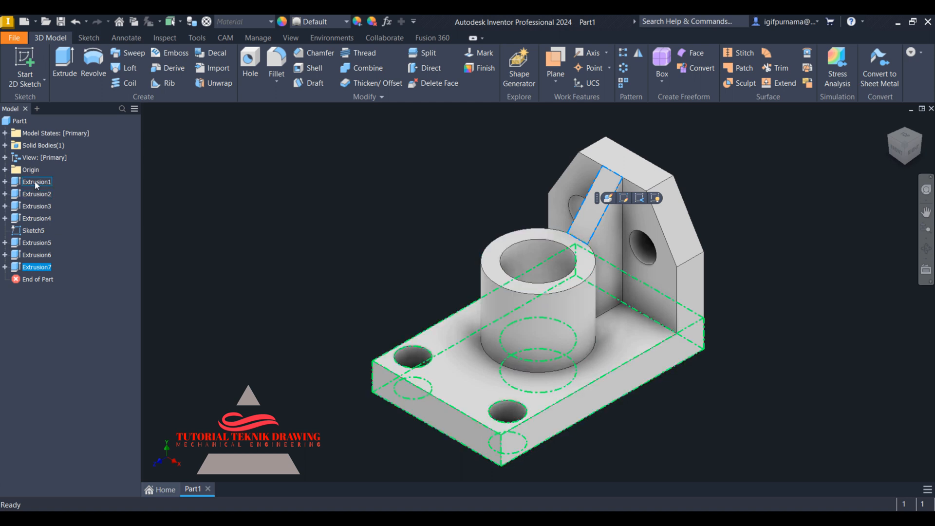
click(32, 206)
right_click(32, 208)
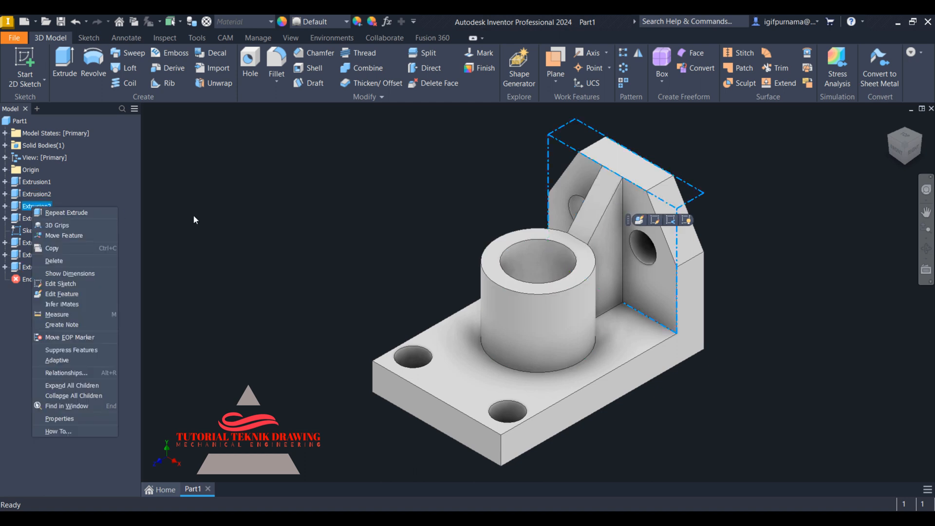
click(238, 220)
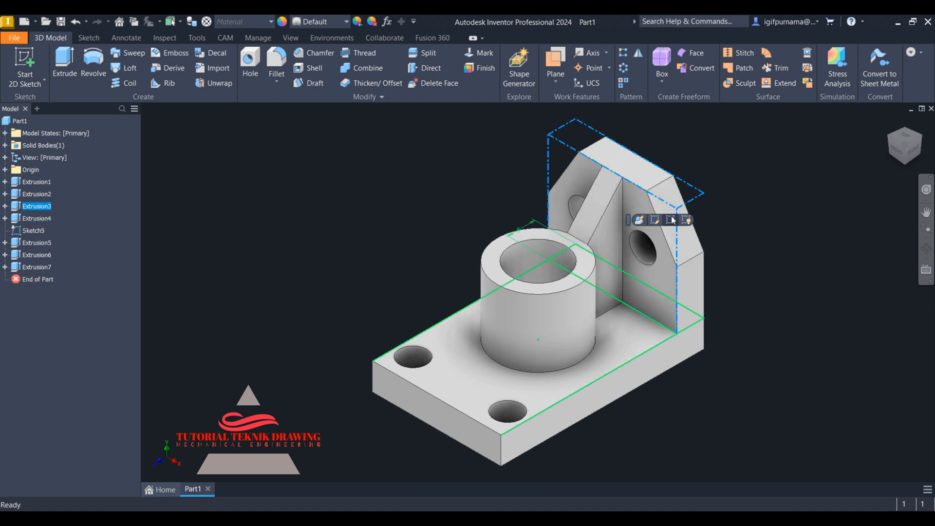
click(319, 224)
click(44, 207)
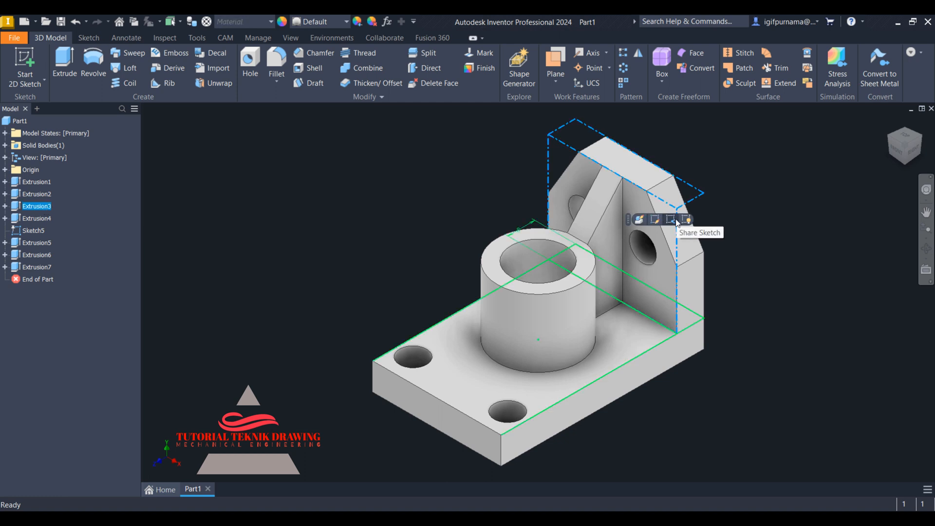
click(658, 218)
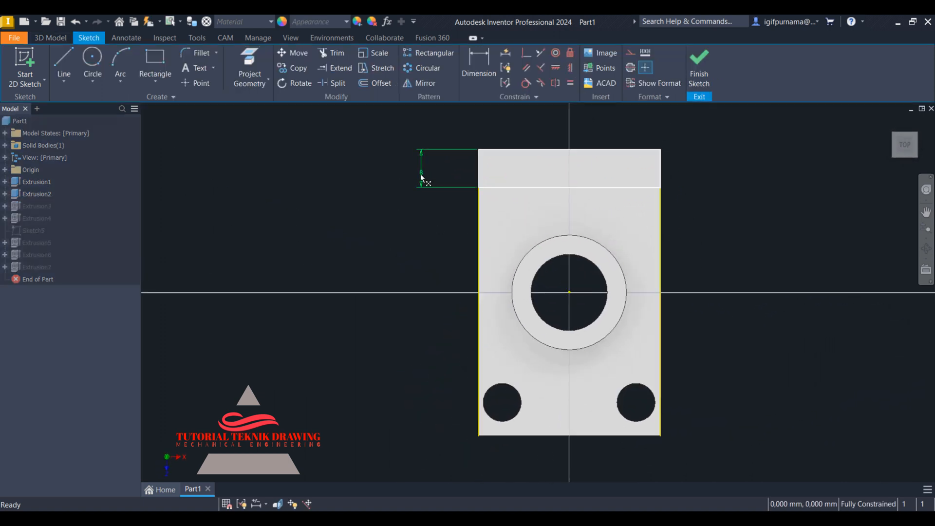
right_click(422, 178)
click(419, 142)
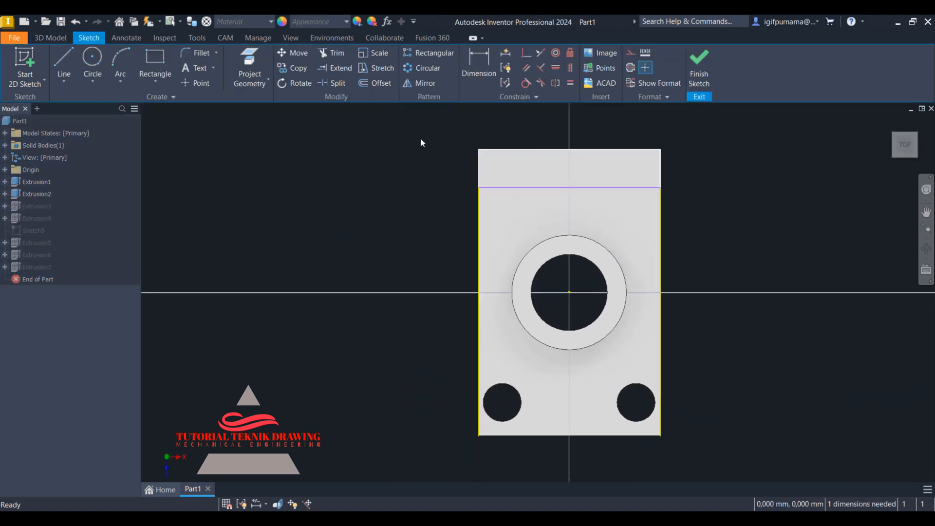
Dimension the upright plate's inner edge 25 mm from the cylinder's centre, check it against the reference drawing, and finish the sketch
click(478, 64)
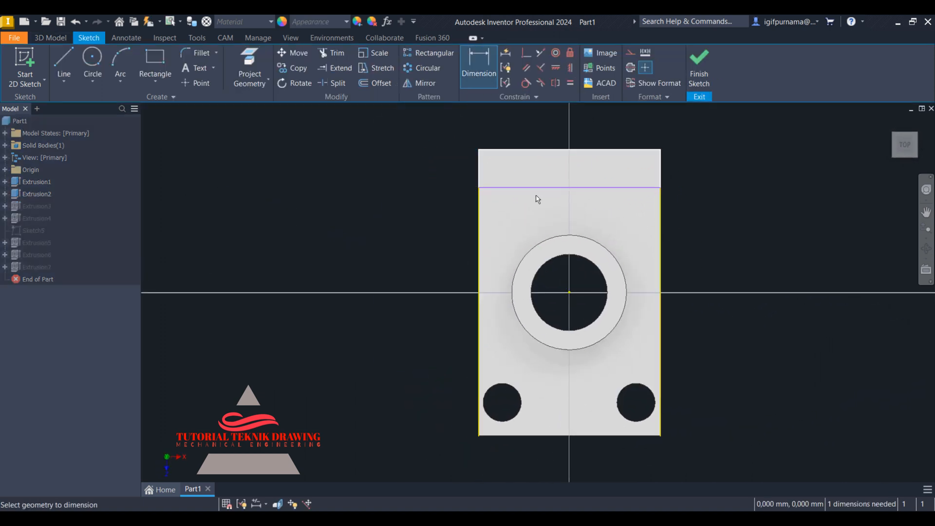
click(569, 294)
click(435, 242)
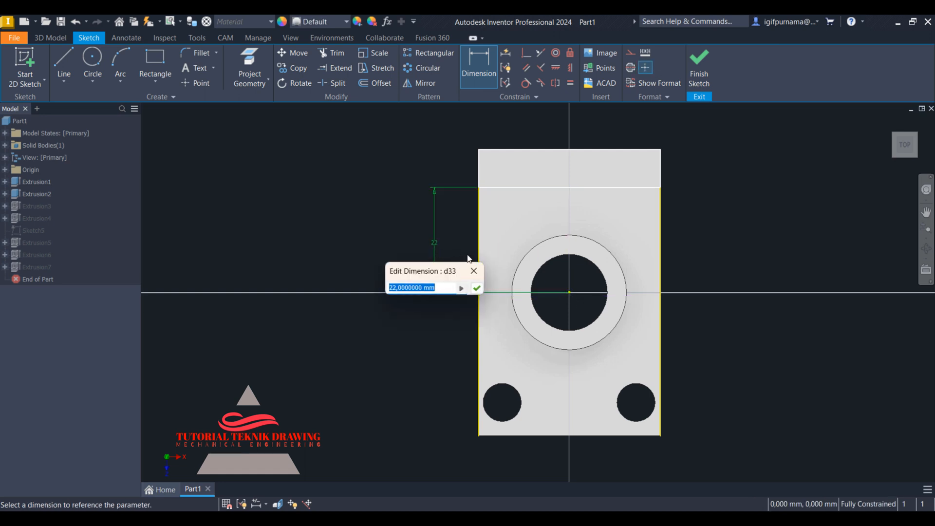
text(25)
click(477, 288)
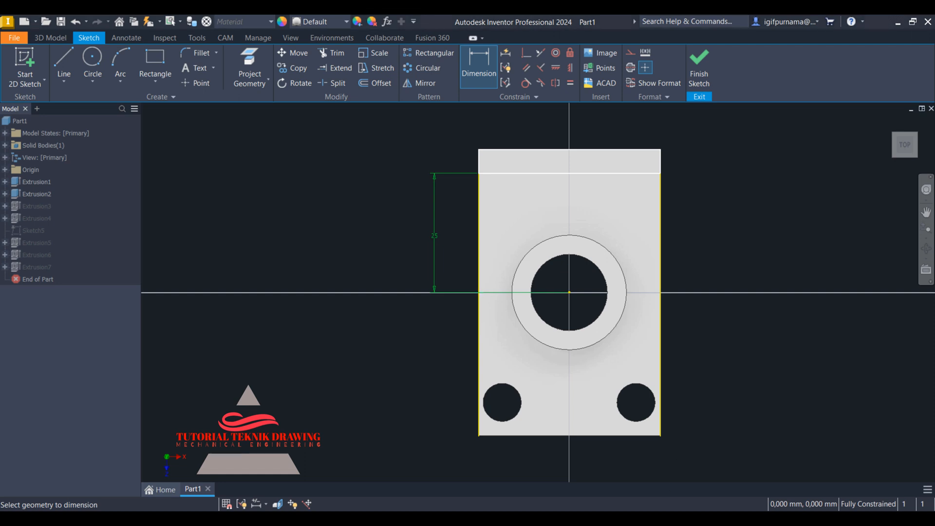
click(668, 520)
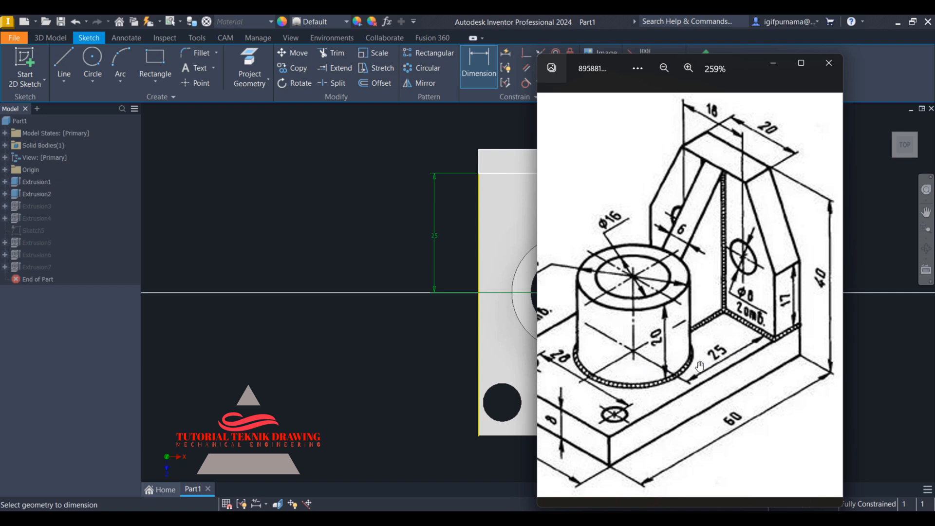
click(767, 70)
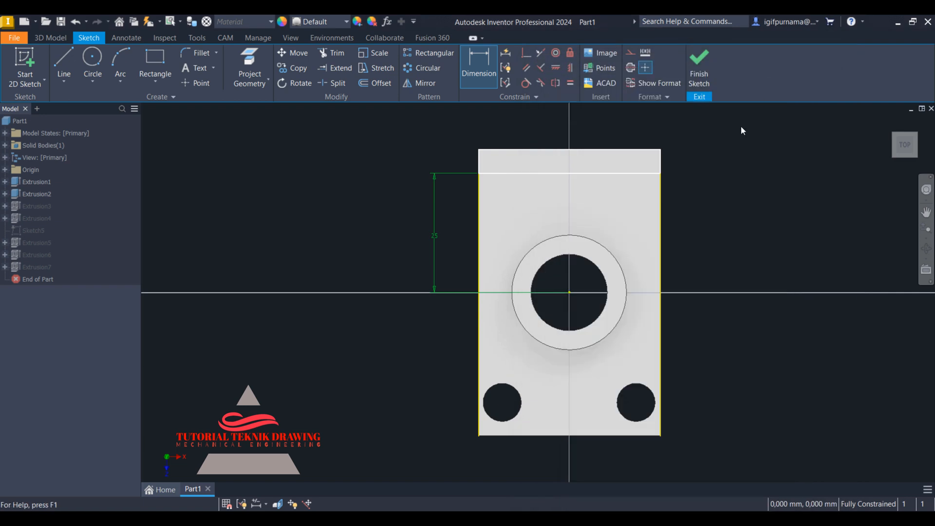
key(F6)
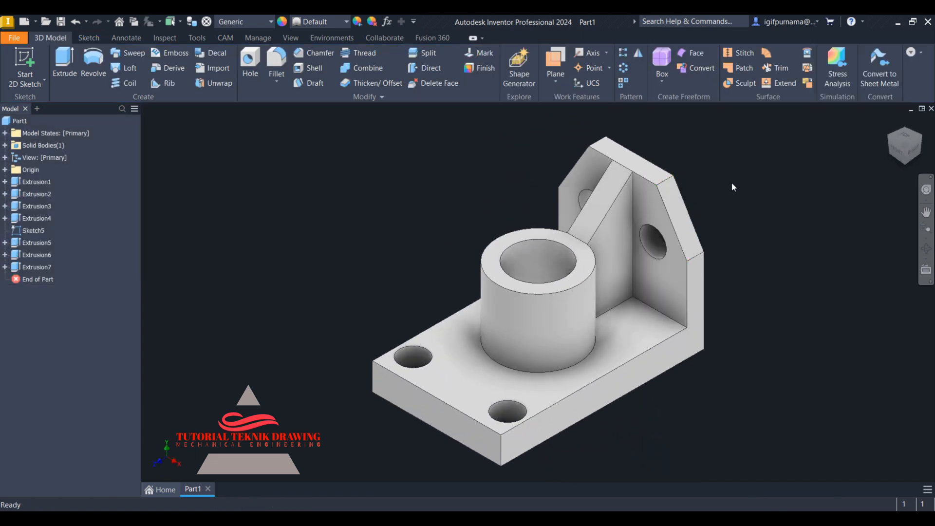
Open the base plate's sketch, compare its dimensions with the reference drawing, and exit the sketch
key(alt+Tab)
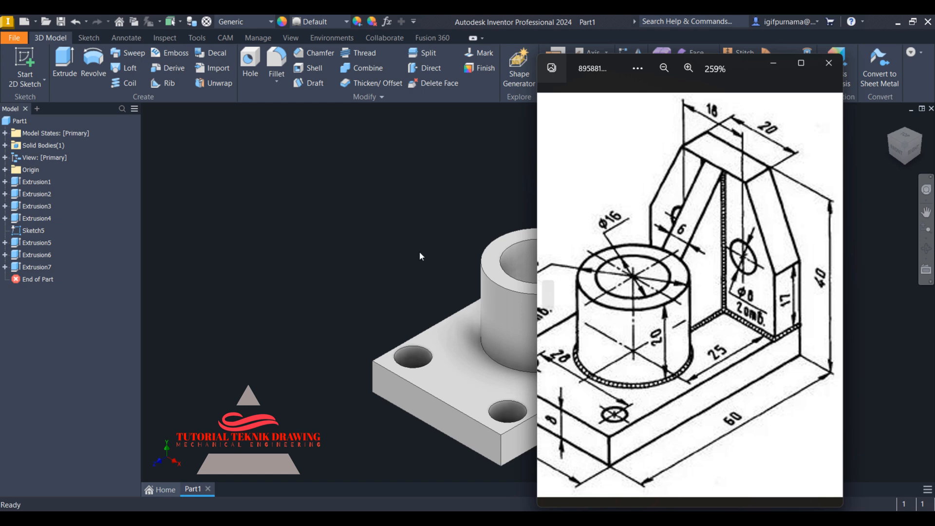
click(465, 291)
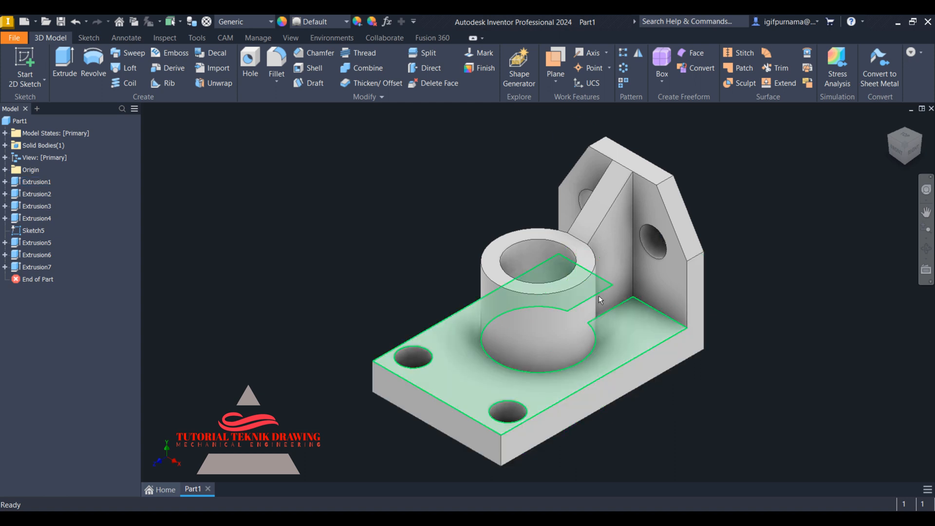
click(28, 184)
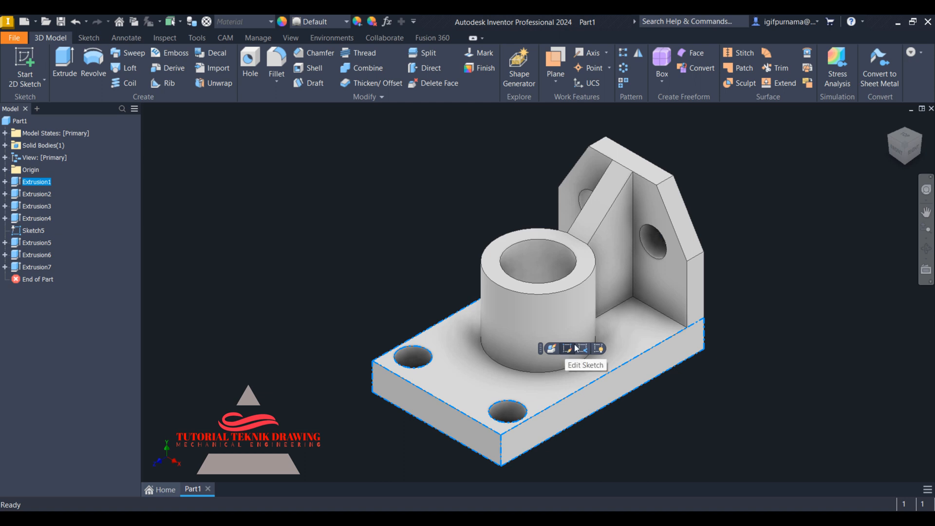
click(566, 350)
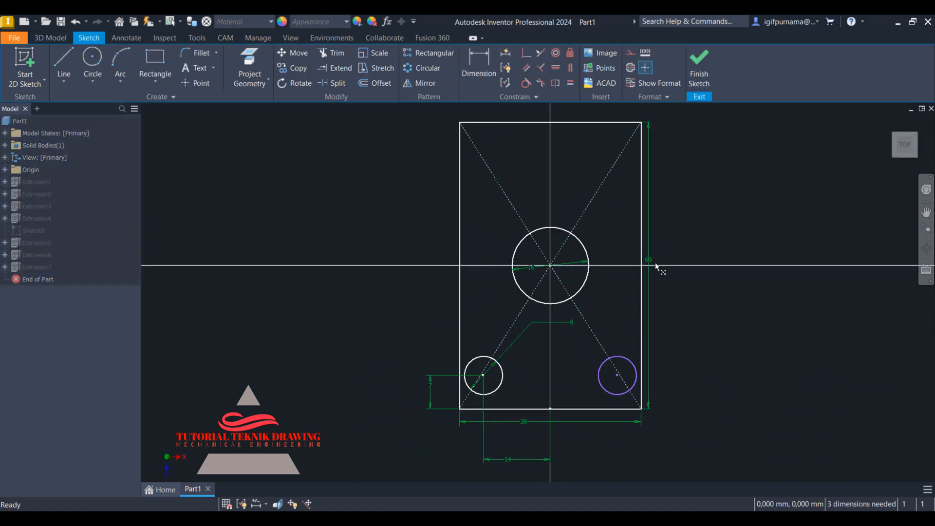
click(652, 519)
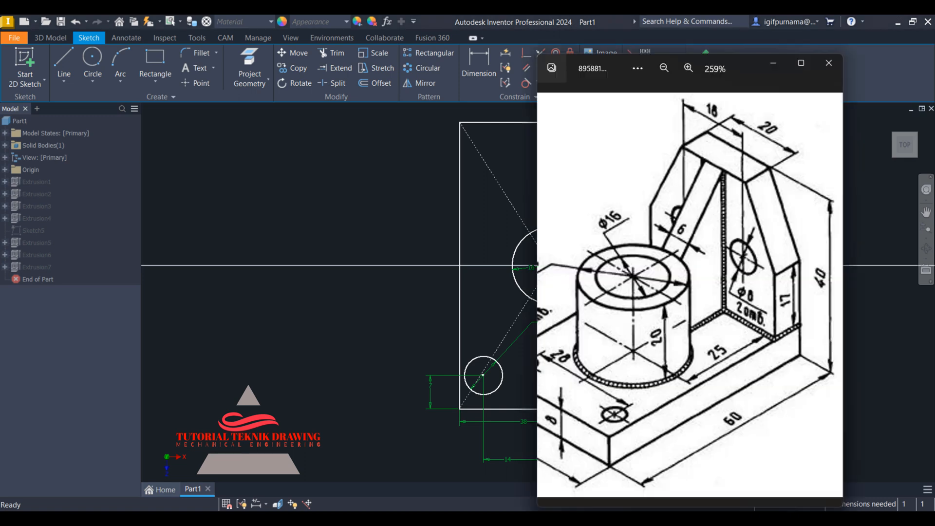
click(302, 361)
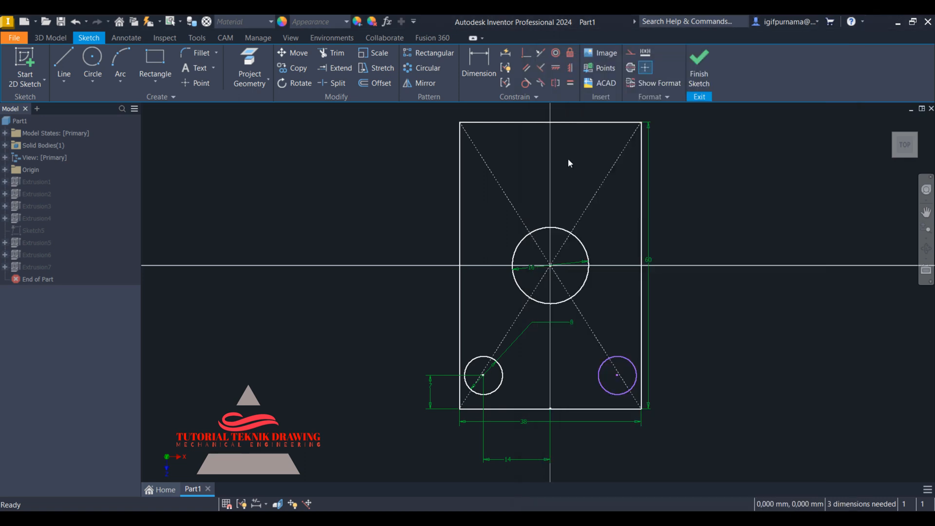
click(699, 68)
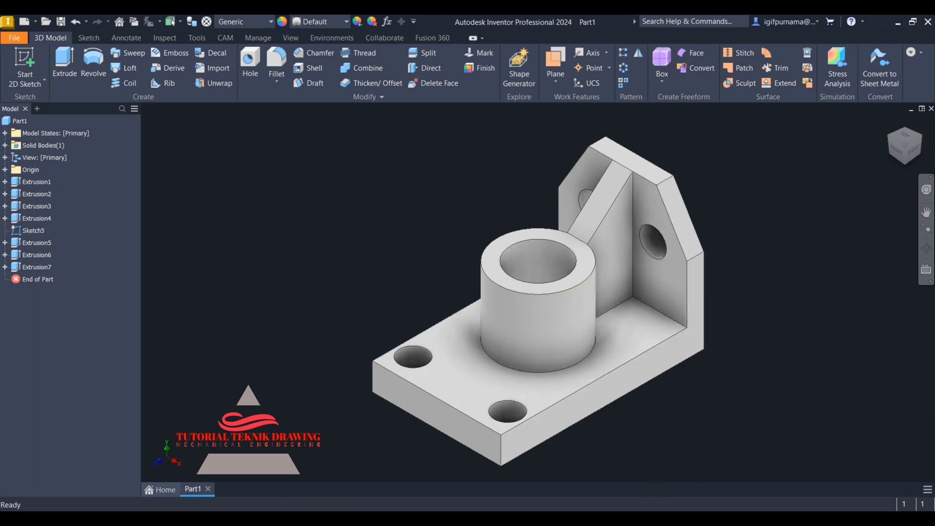
Examine the base, cylinder and upright plate dimensions in the reference drawing and compare them with the finished model
click(652, 518)
click(328, 234)
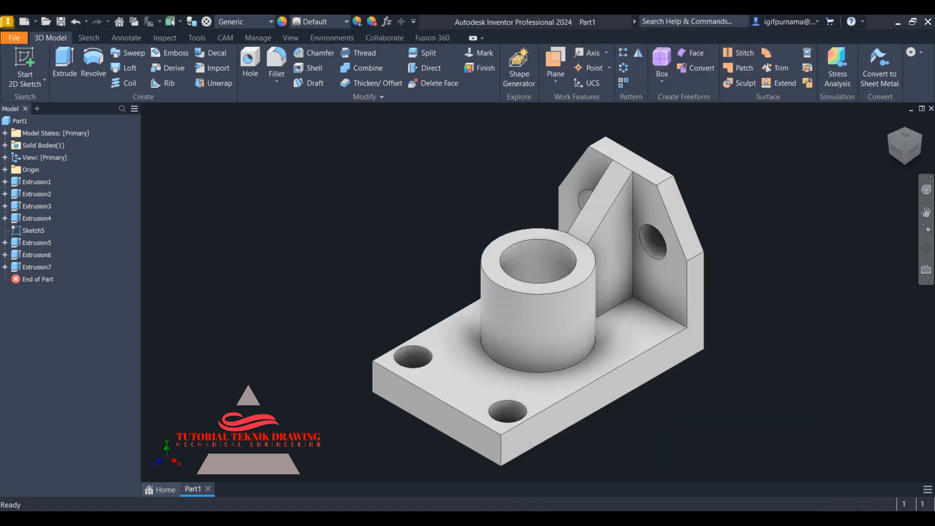
click(652, 518)
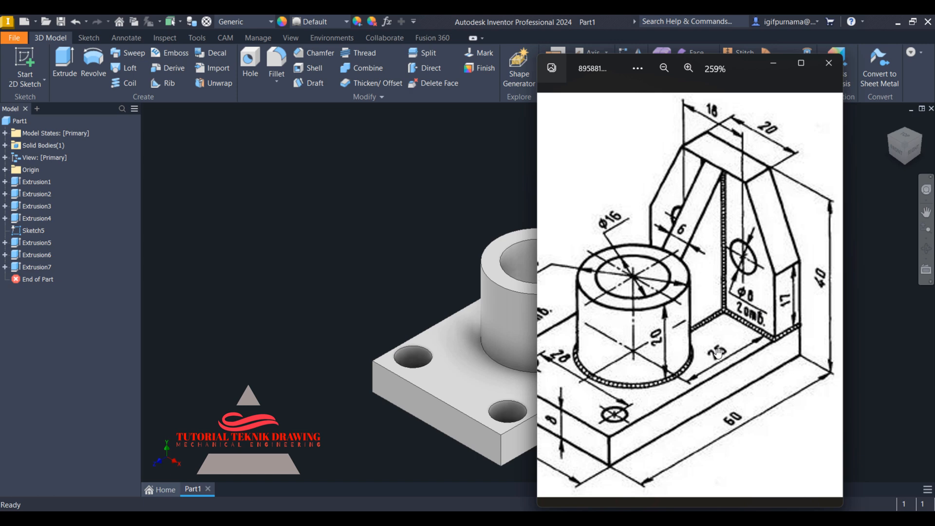
mouse_move(718, 352)
mouse_down()
mouse_move(776, 316)
mouse_move(715, 323)
mouse_move(757, 299)
mouse_up()
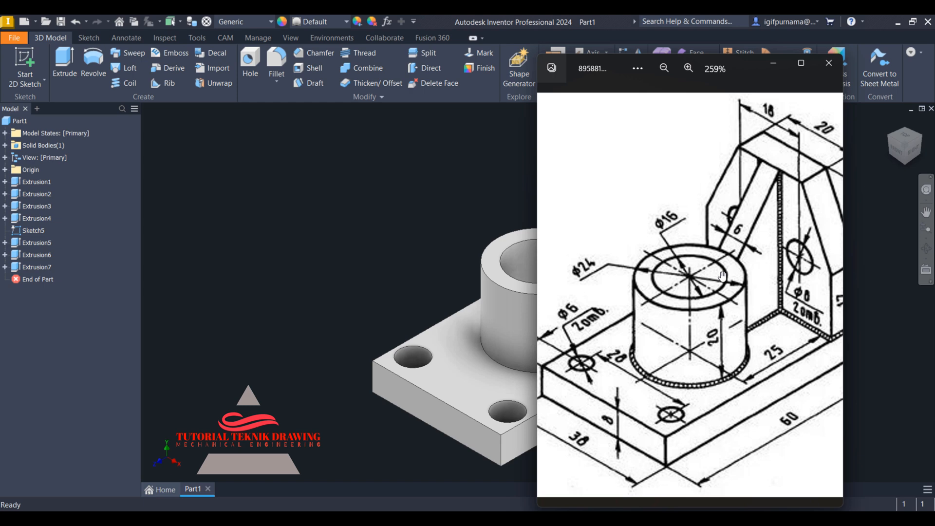
click(293, 268)
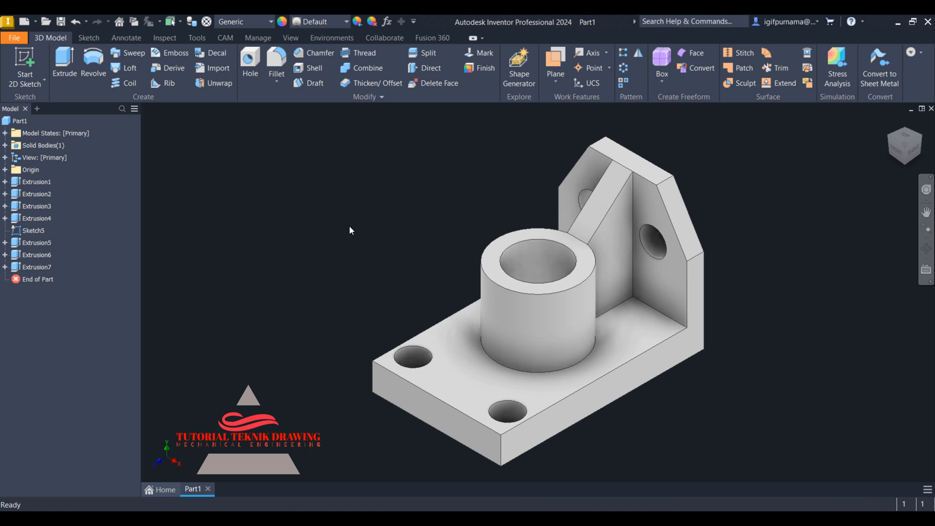
click(661, 519)
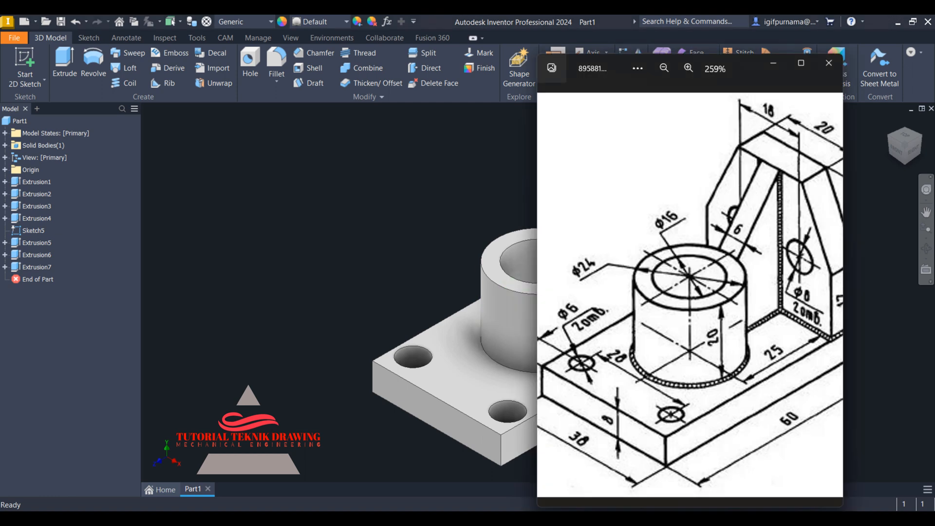
mouse_move(700, 402)
mouse_down()
mouse_move(727, 384)
mouse_move(641, 374)
mouse_move(702, 361)
mouse_up()
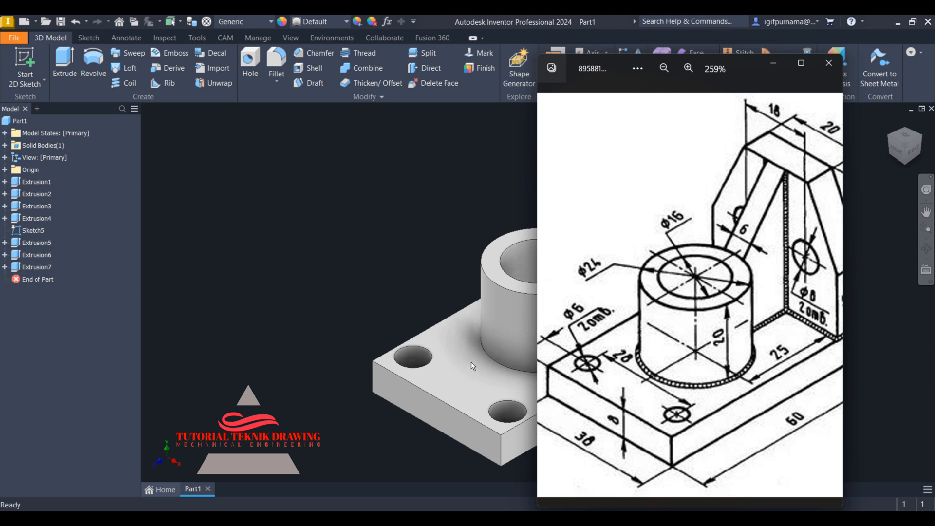
click(378, 279)
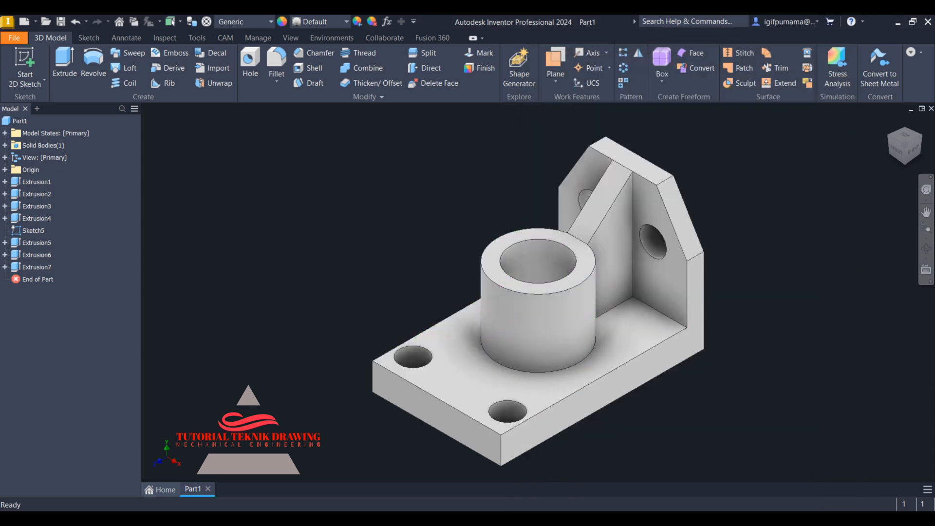
key(alt+Tab)
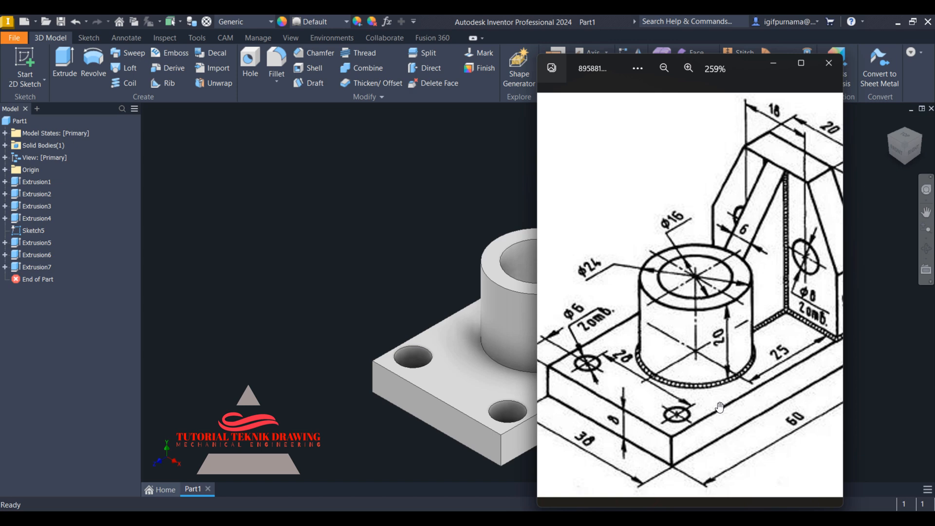
mouse_move(700, 412)
mouse_down()
mouse_move(683, 397)
mouse_move(723, 351)
mouse_move(668, 354)
mouse_up()
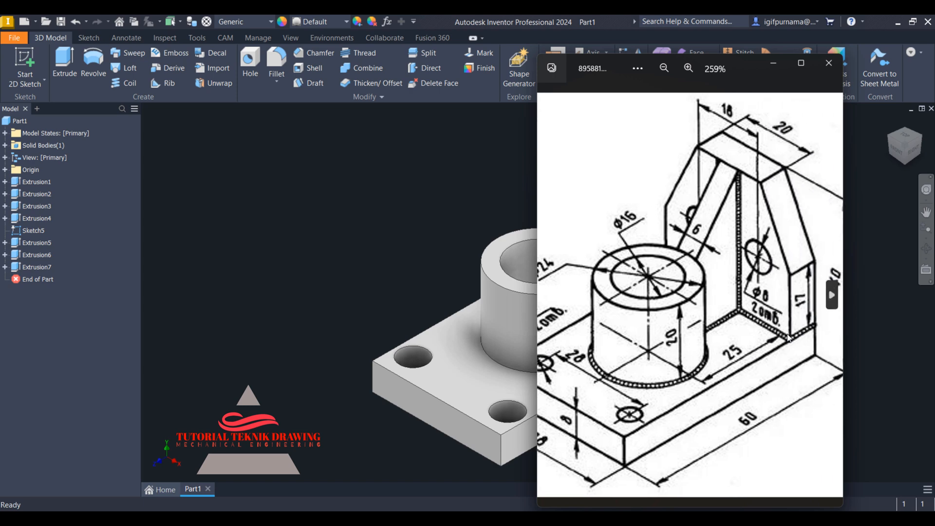
drag(746, 285, 731, 285)
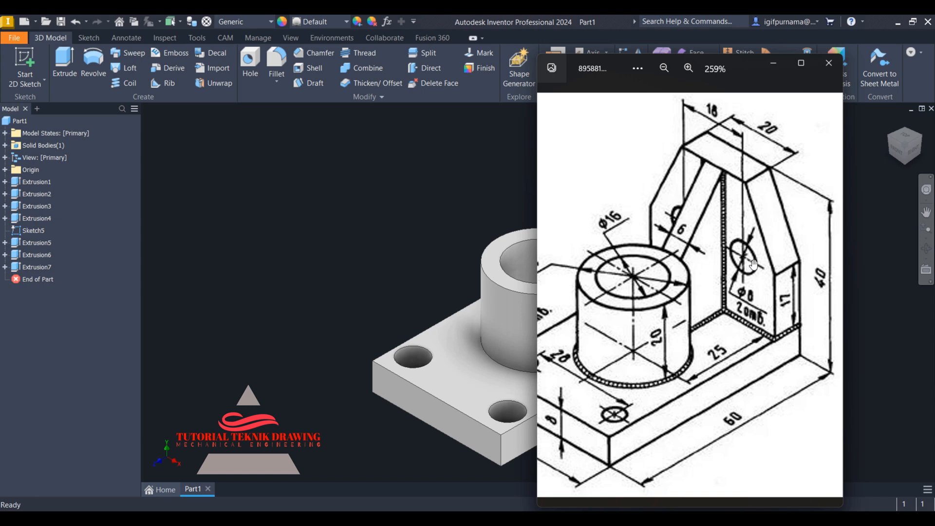
click(411, 273)
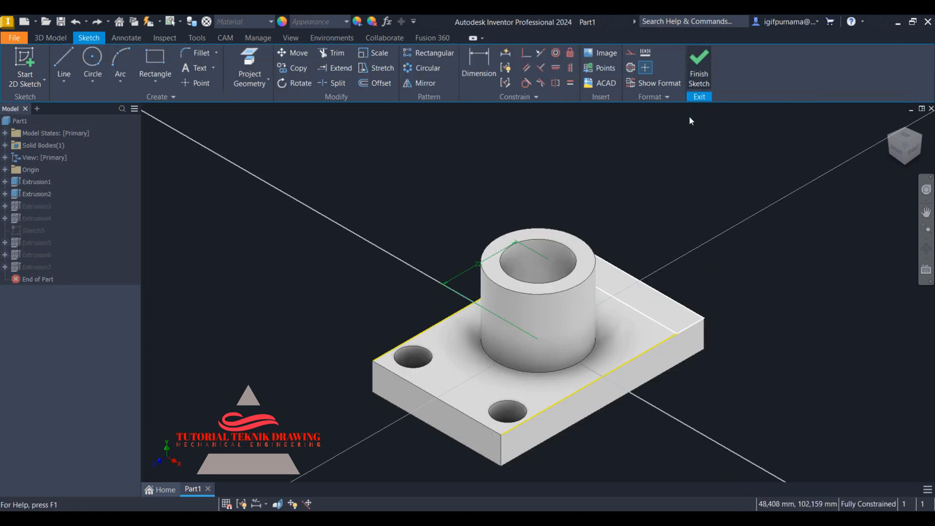
Add a driven dimension from the cylinder's centre to the base plate's edge on the upright-plate side in the cylinder's sketch, and finish the sketch
click(699, 65)
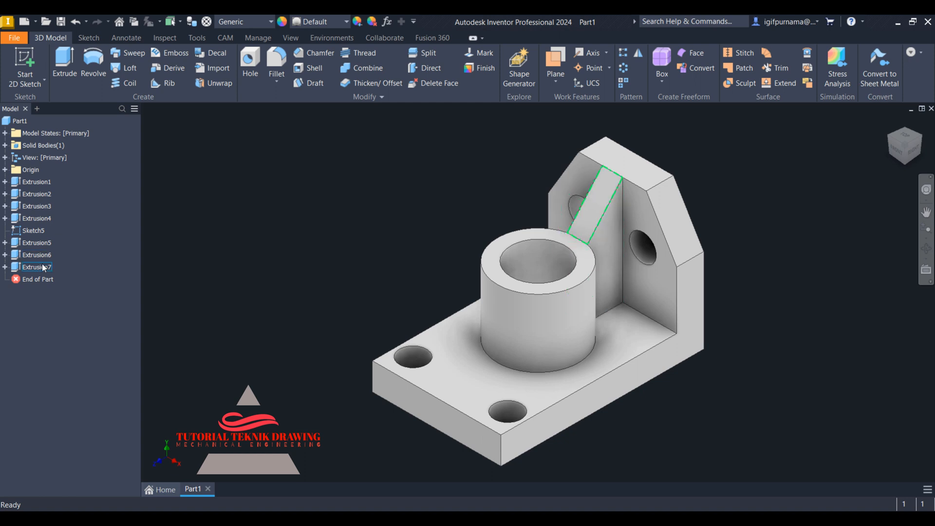
click(43, 194)
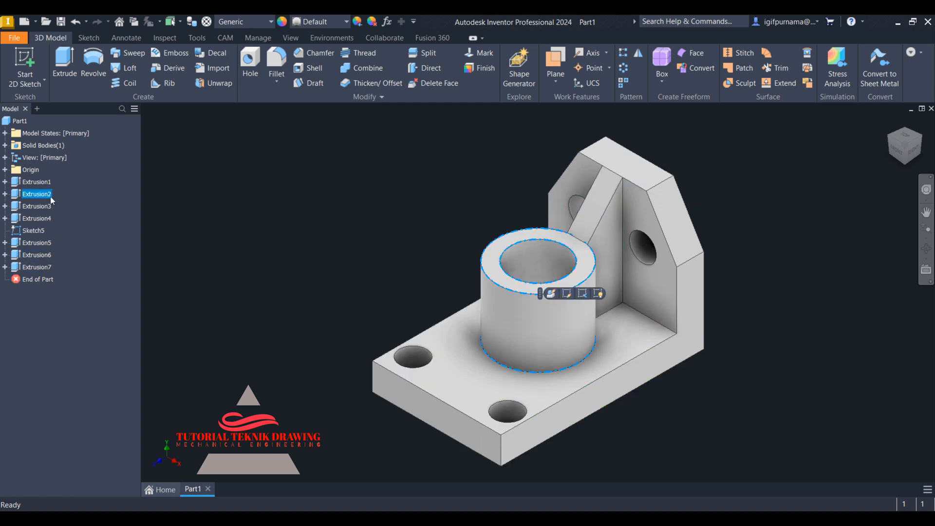
click(566, 293)
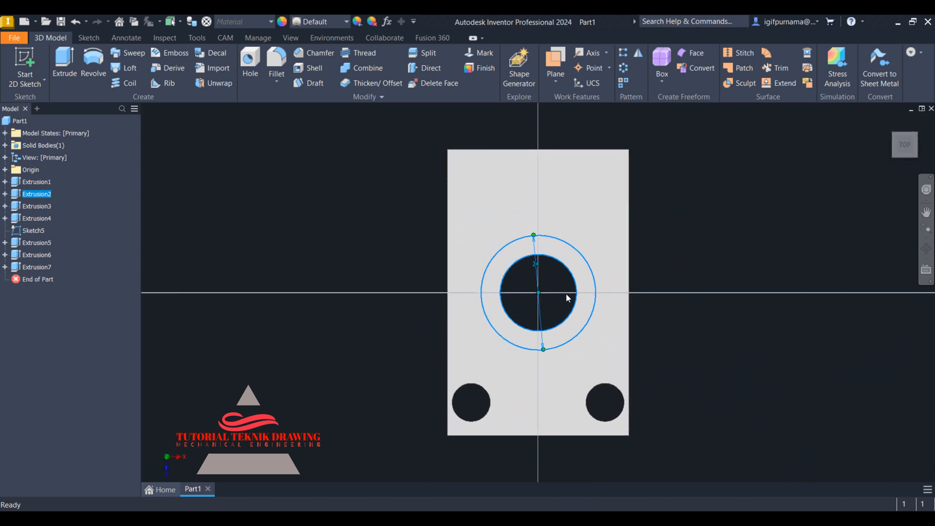
click(479, 67)
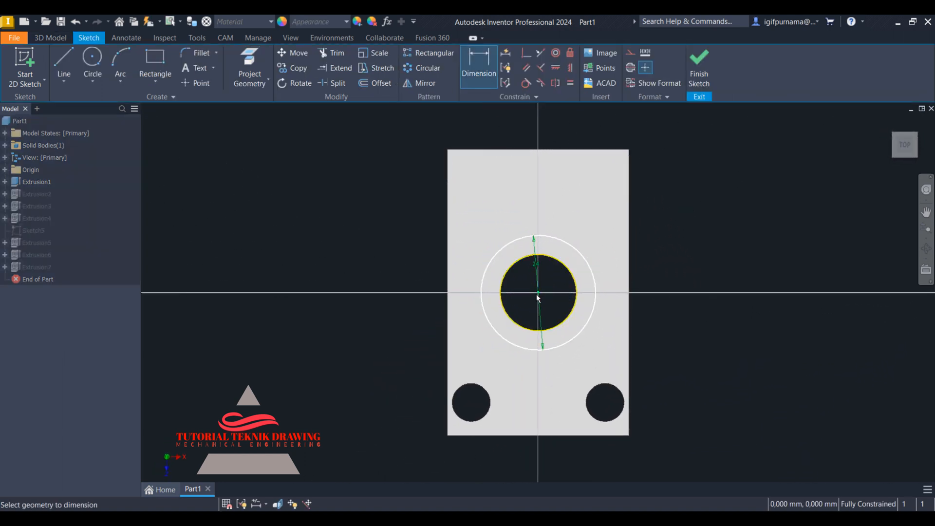
click(538, 292)
click(539, 150)
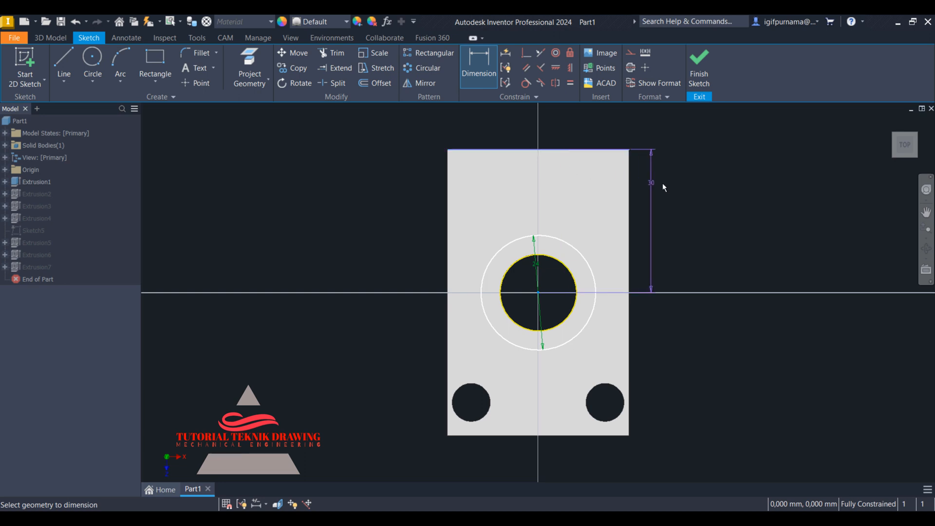
click(677, 191)
click(285, 119)
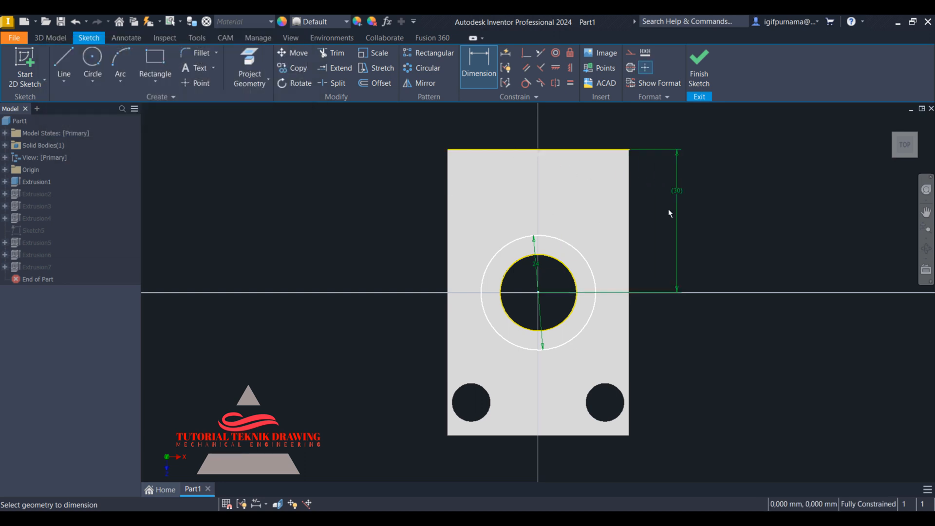
click(706, 61)
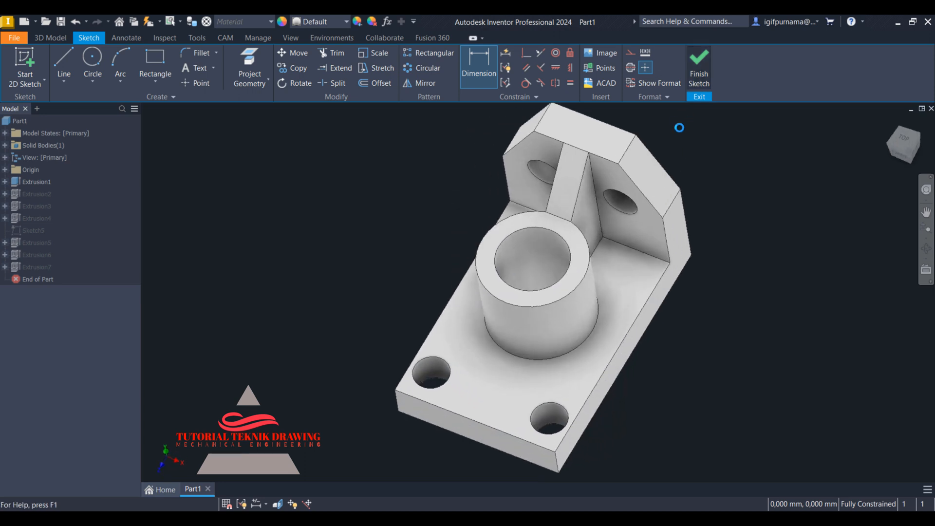
Open the base plate's sketch, add a driven dimension from the central hole's centre to the rectangle's edge farthest from the small holes, and finish
click(36, 184)
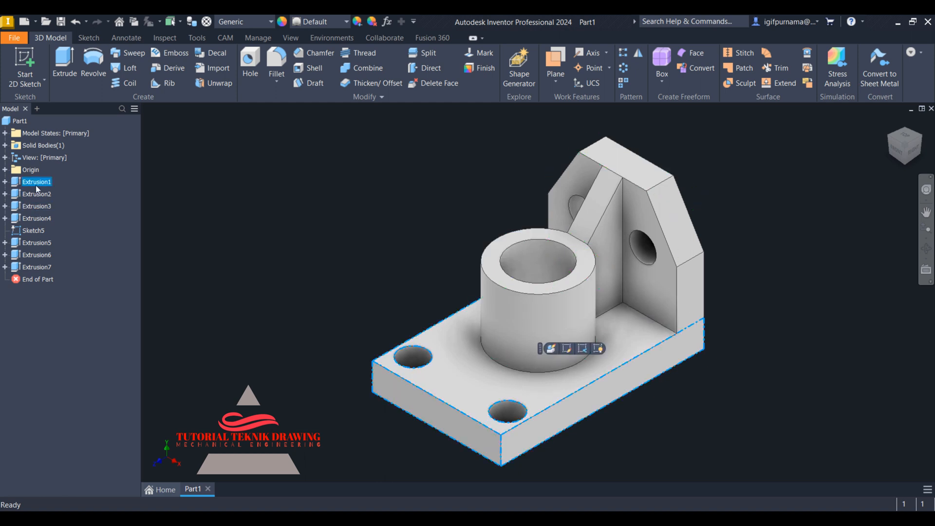
click(566, 349)
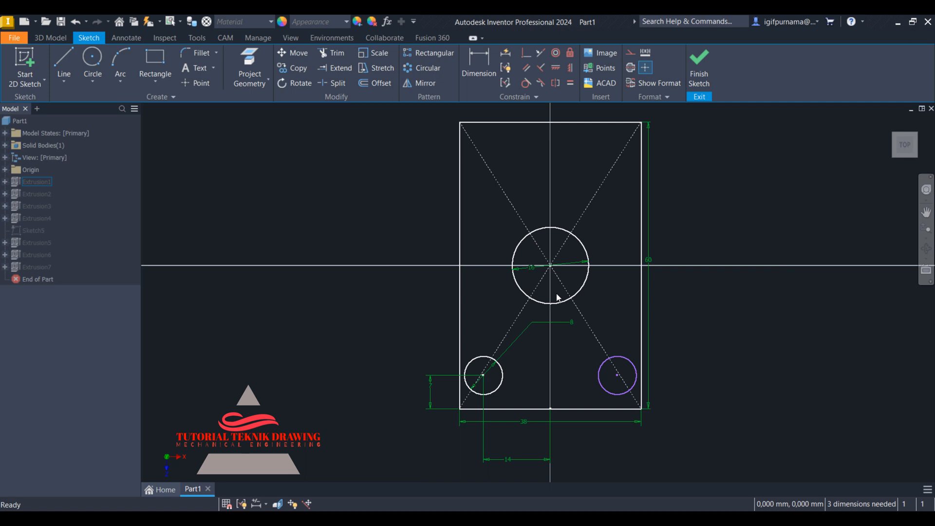
click(477, 57)
click(550, 266)
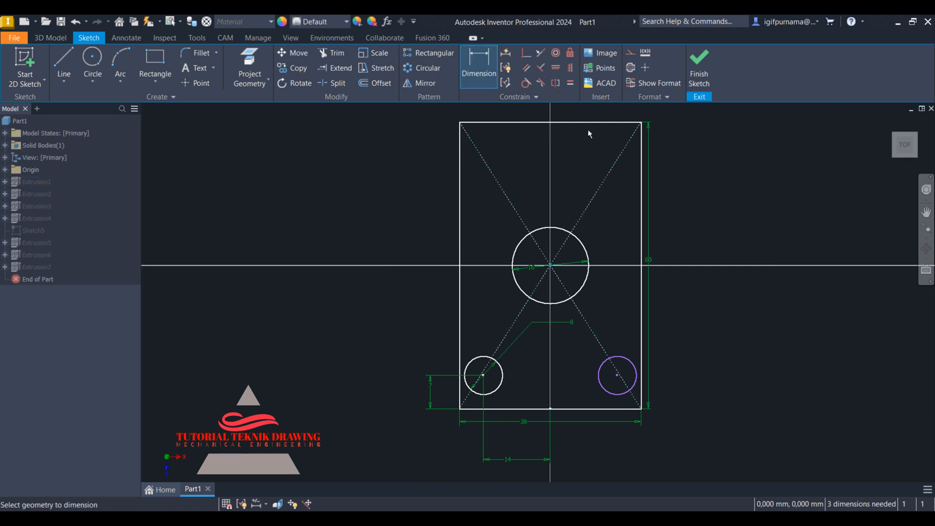
click(587, 123)
click(710, 195)
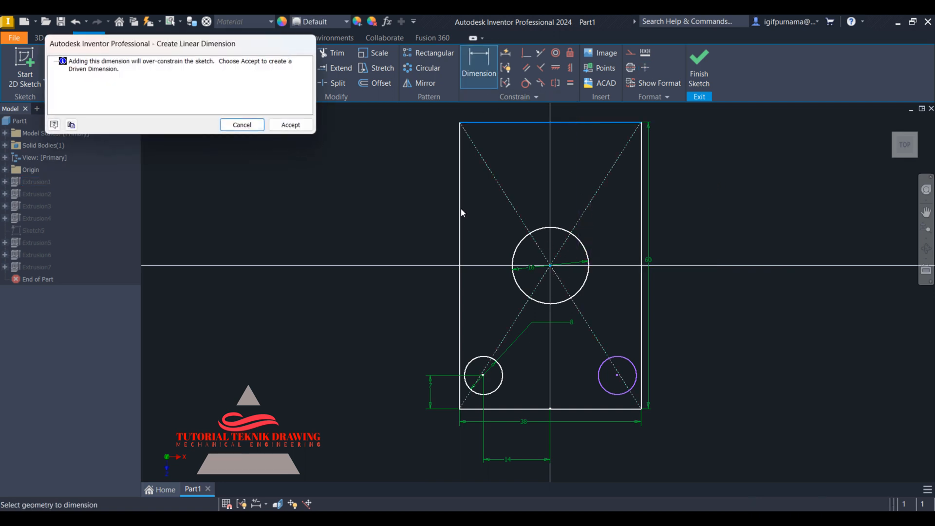
click(288, 125)
click(699, 62)
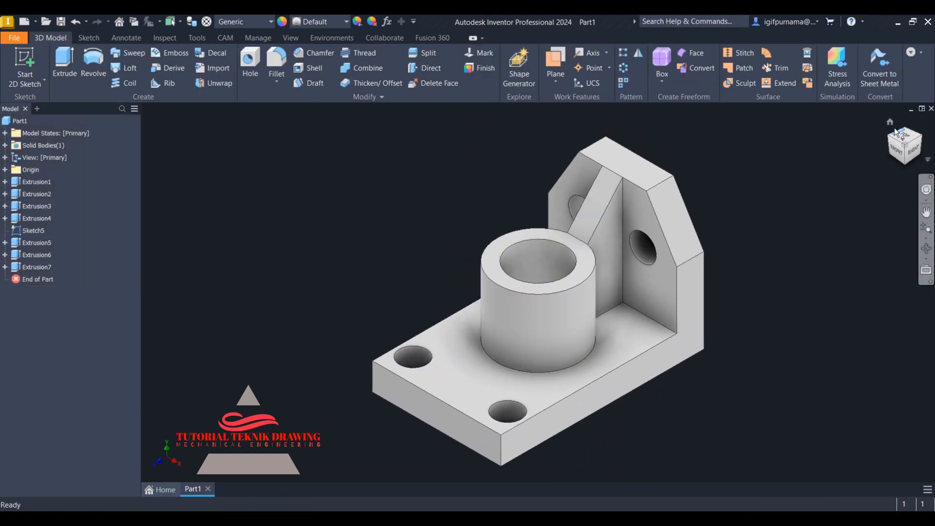
Apply the Chrome - Polished Black appearance to the whole part
click(312, 22)
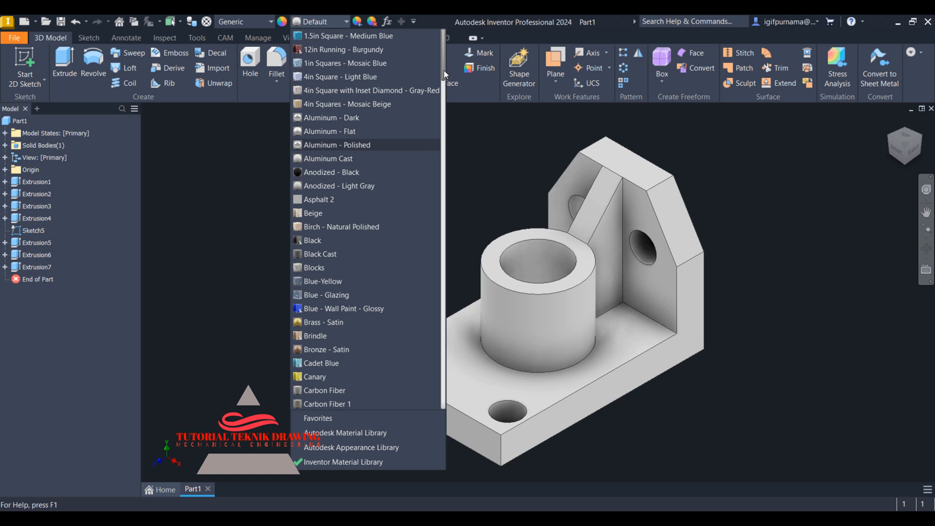
drag(444, 70, 435, 101)
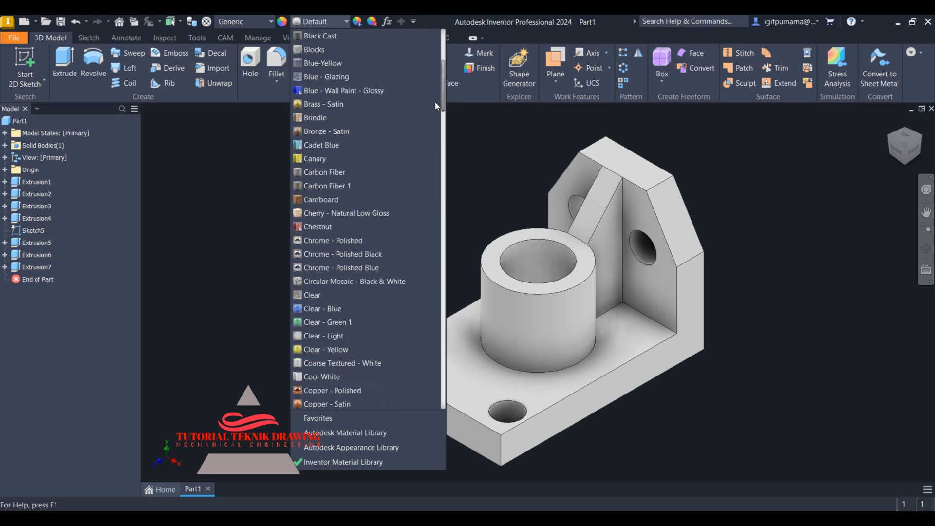
click(372, 254)
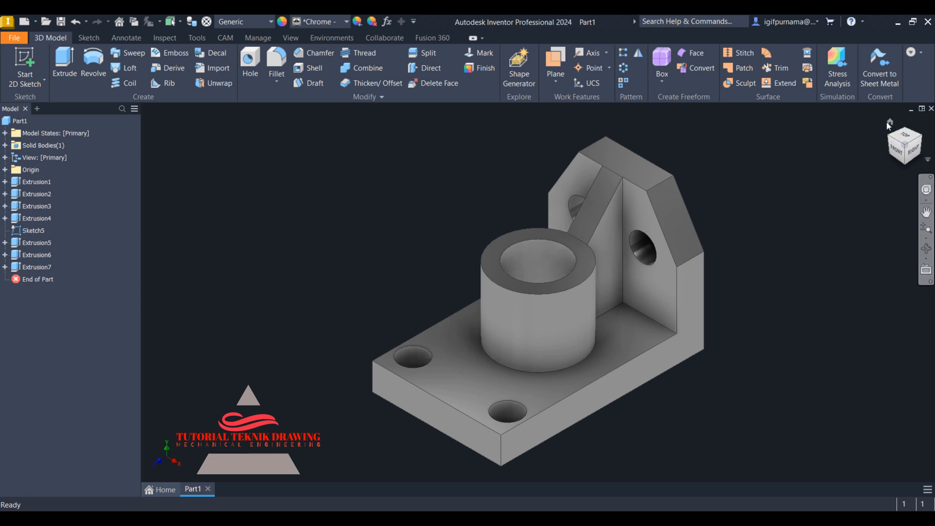
Inspect the finished bracket from another angle and compare its joints with the reference drawing placed beside it
click(927, 249)
drag(627, 389, 594, 384)
right_click(658, 277)
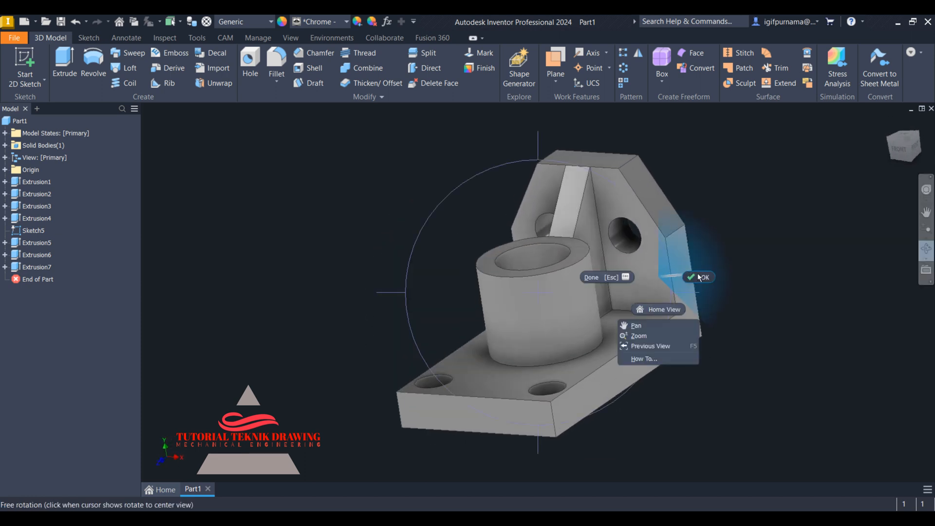
click(699, 277)
click(891, 122)
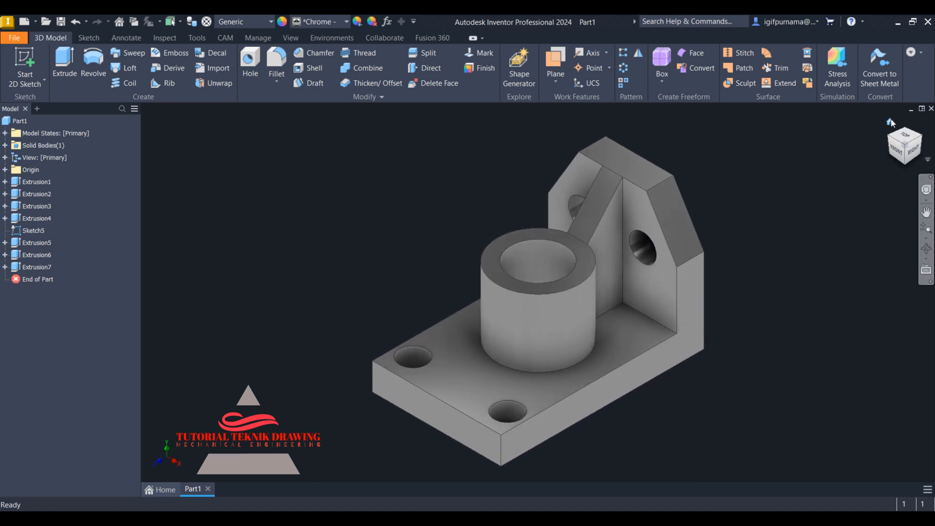
click(927, 212)
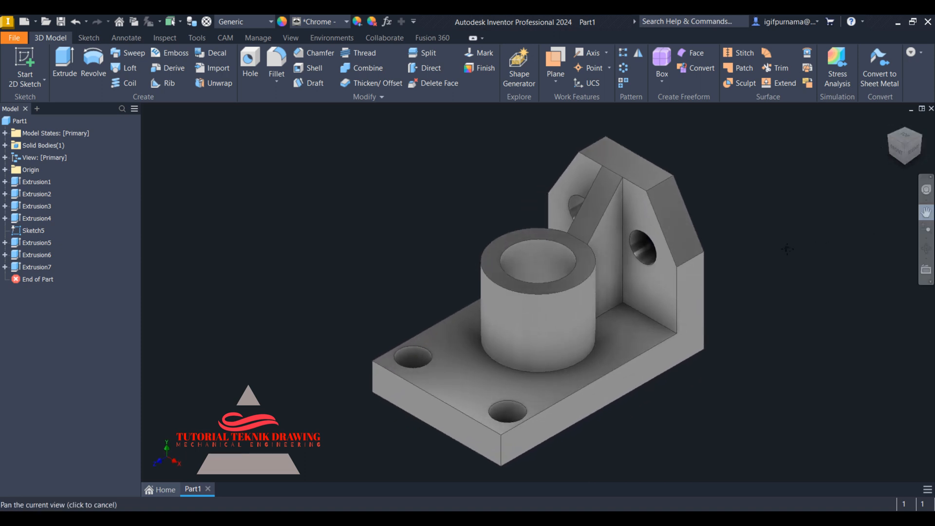
mouse_move(780, 244)
mouse_down()
mouse_move(665, 253)
mouse_move(659, 226)
mouse_up()
right_click(659, 231)
click(689, 235)
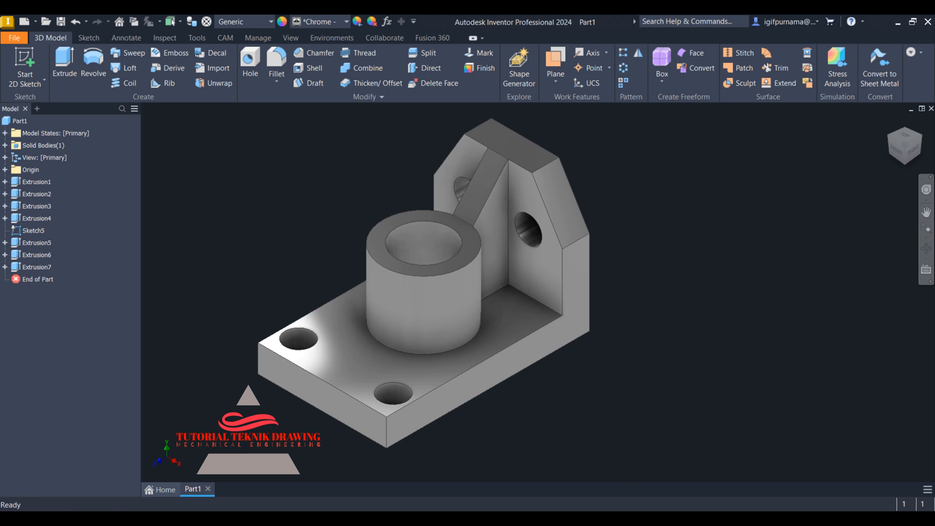
key(alt+Tab)
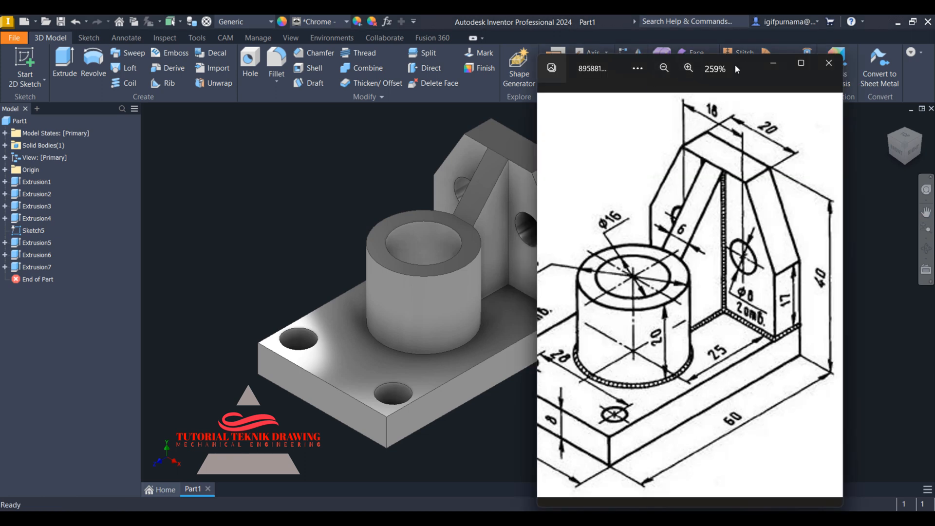
drag(735, 65, 829, 59)
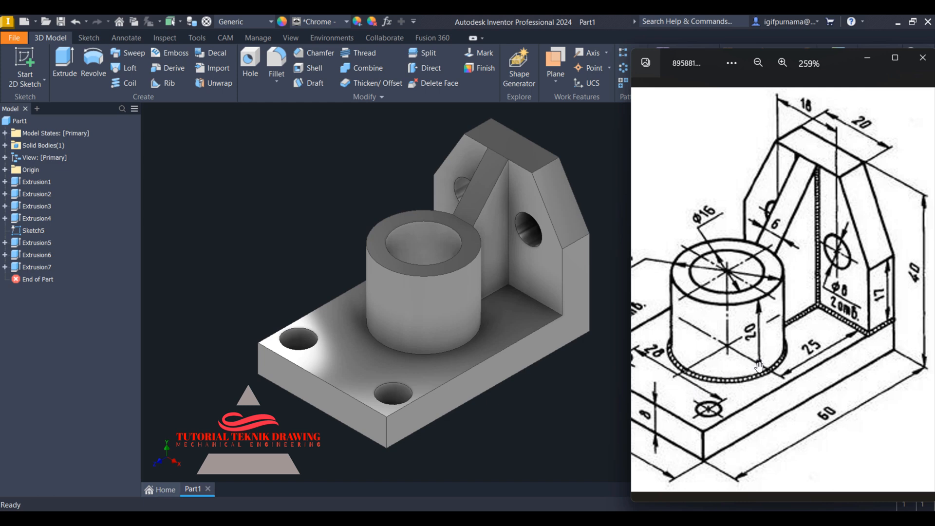
click(554, 437)
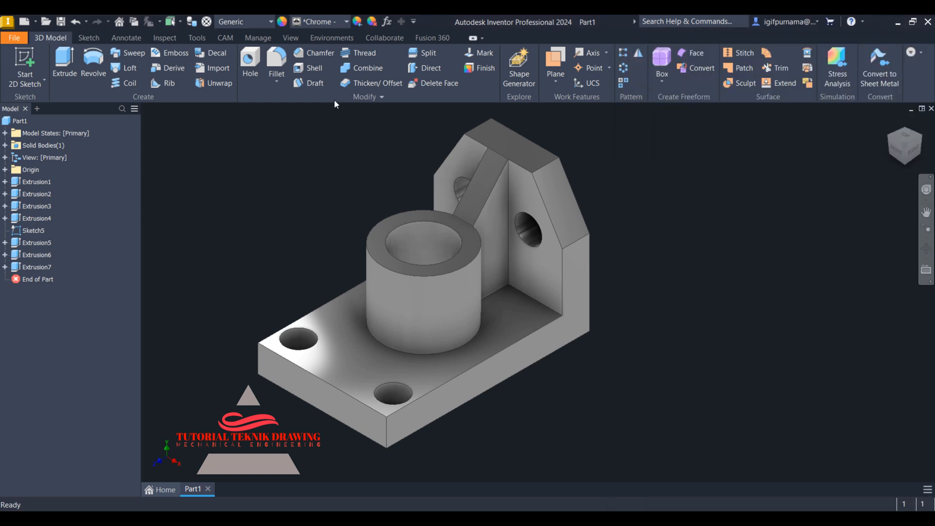
click(277, 59)
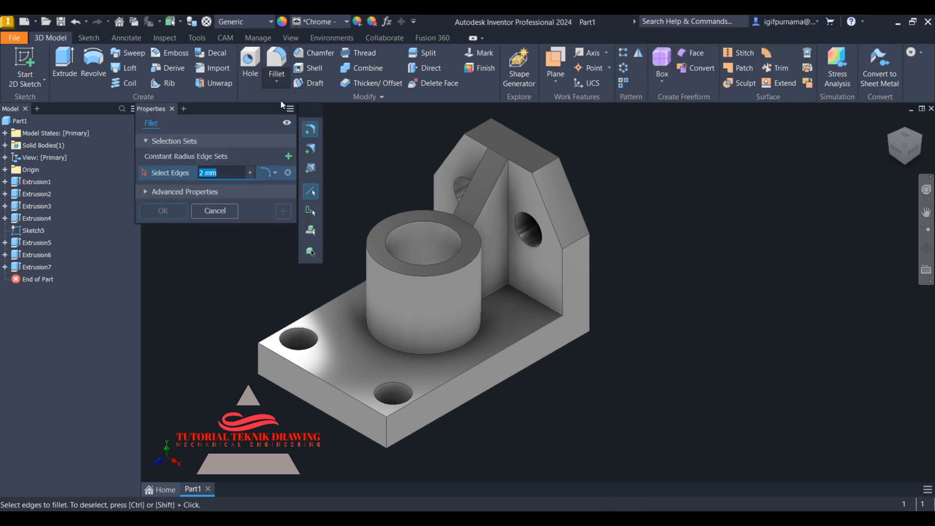
click(484, 296)
click(529, 297)
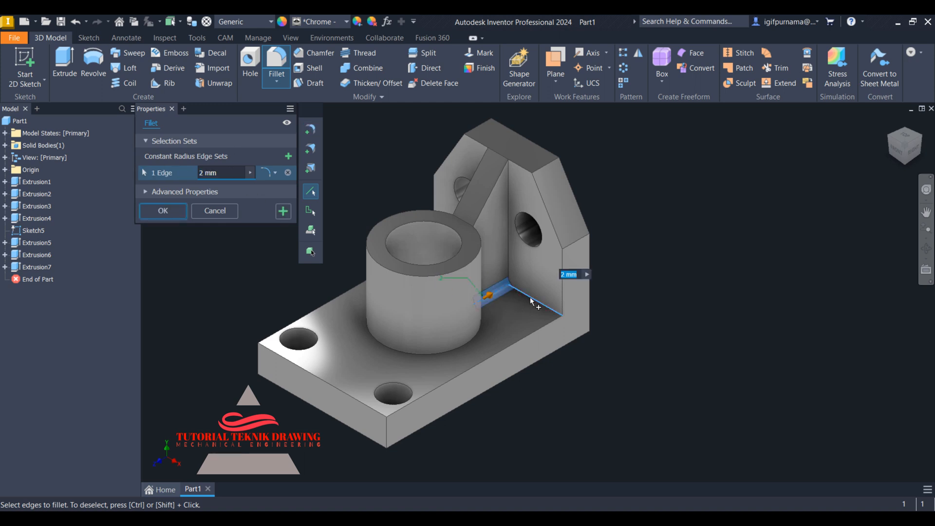
click(232, 210)
Fillet the cylinder's base edge and the inner edges between rib, upright plate and base on both sides with a 1 mm radius
click(277, 60)
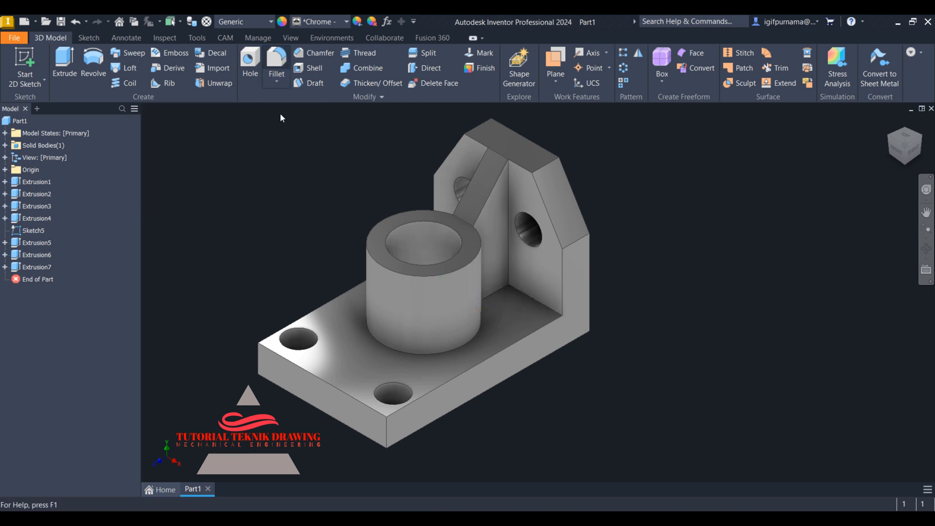
click(475, 329)
click(501, 290)
click(538, 300)
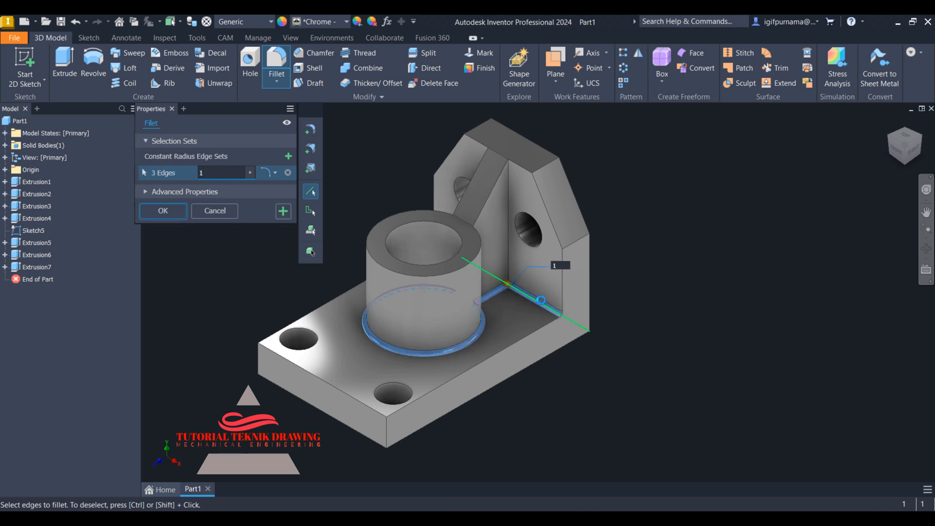
click(508, 238)
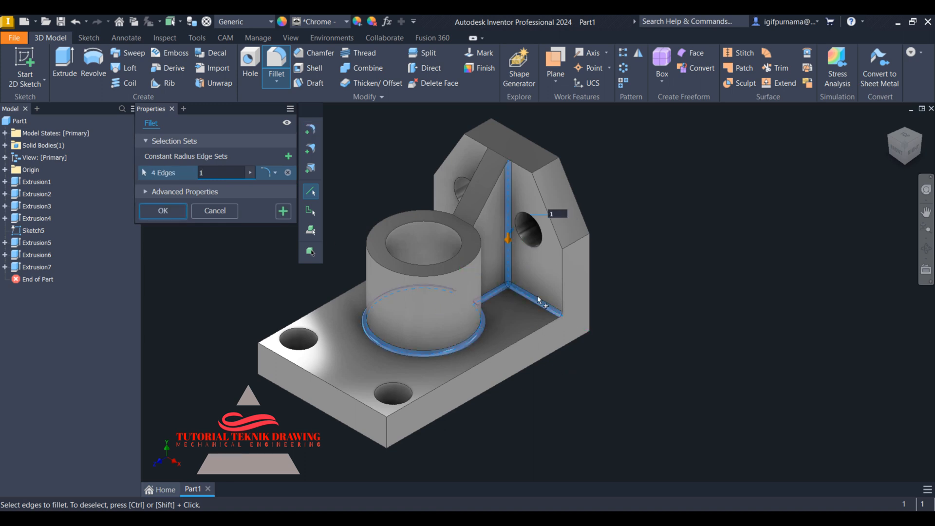
click(925, 254)
drag(474, 307, 545, 360)
right_click(509, 231)
click(536, 237)
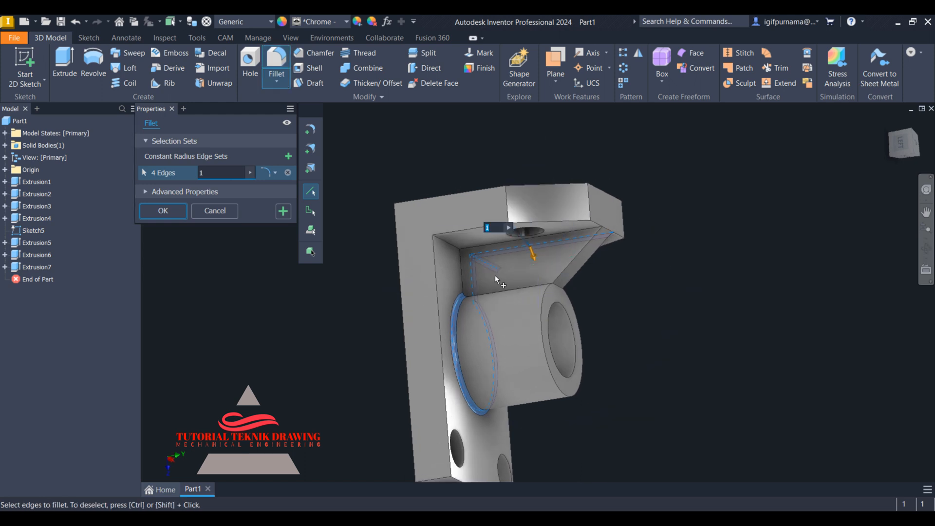
click(463, 270)
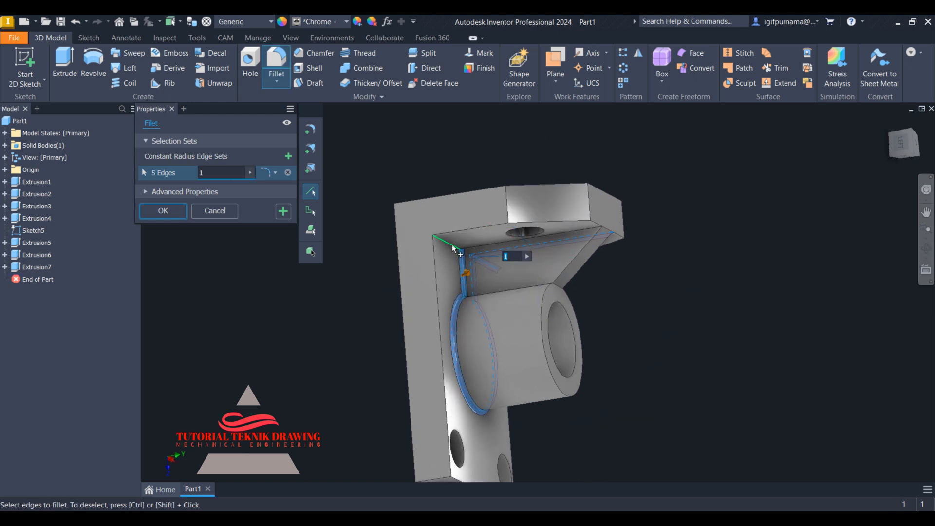
click(162, 212)
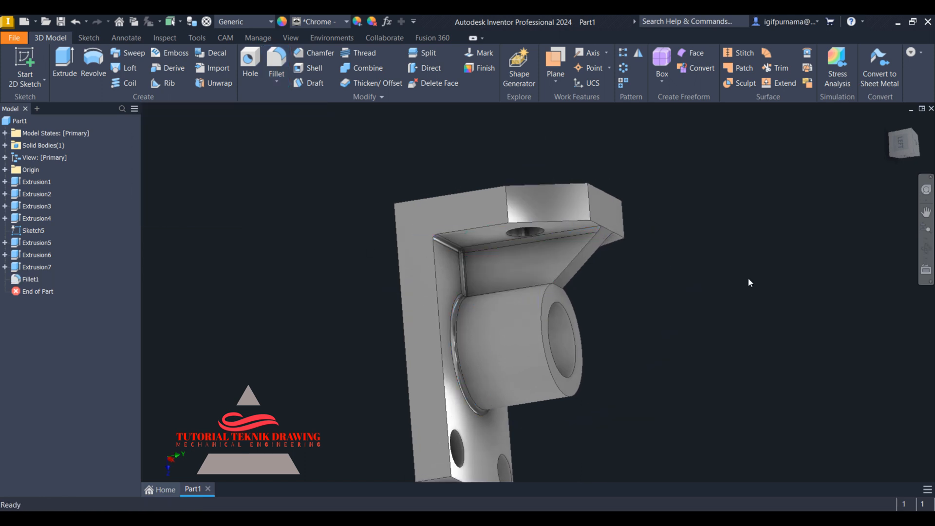
Compare the filleted joints of the bracket with the marked joints in the reference drawing
click(893, 126)
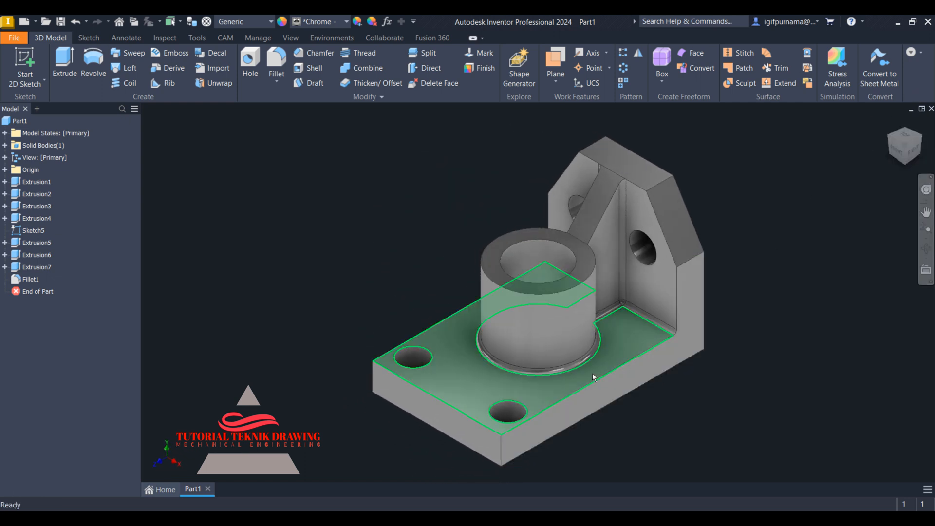
key(alt+Tab)
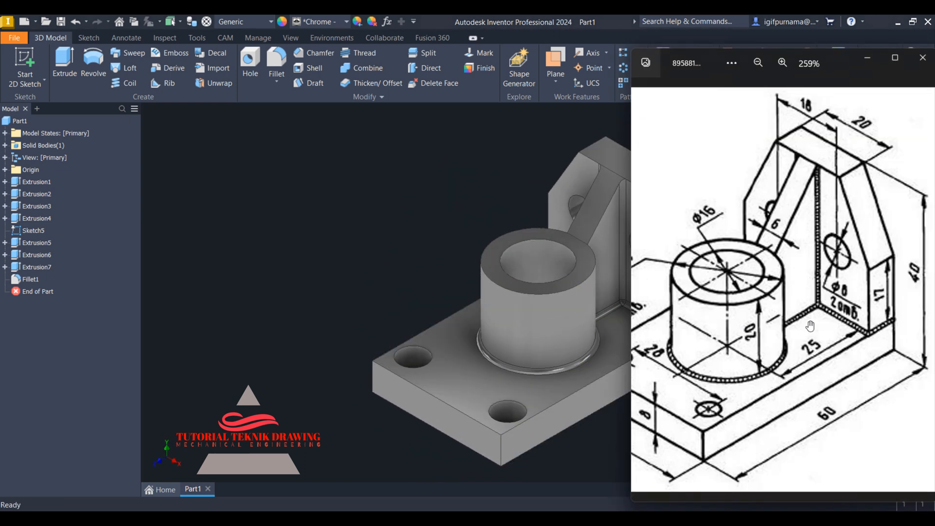
click(371, 184)
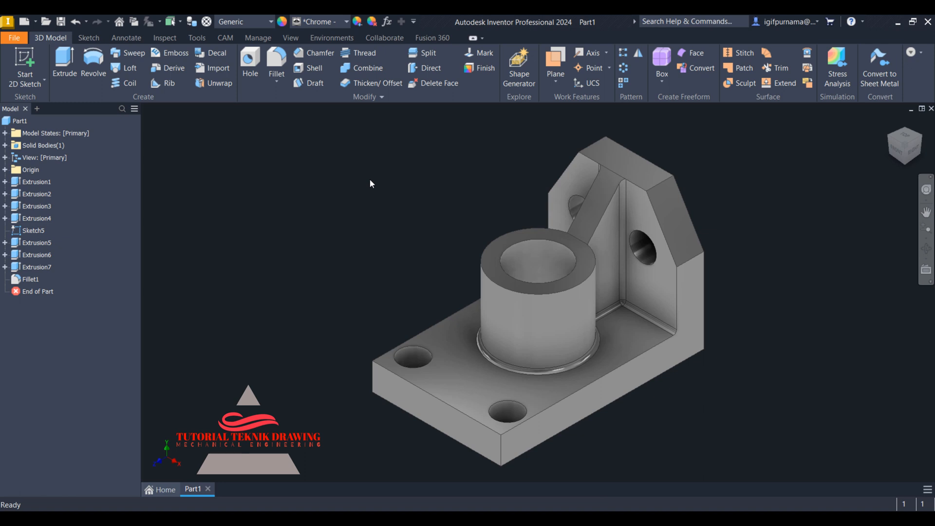